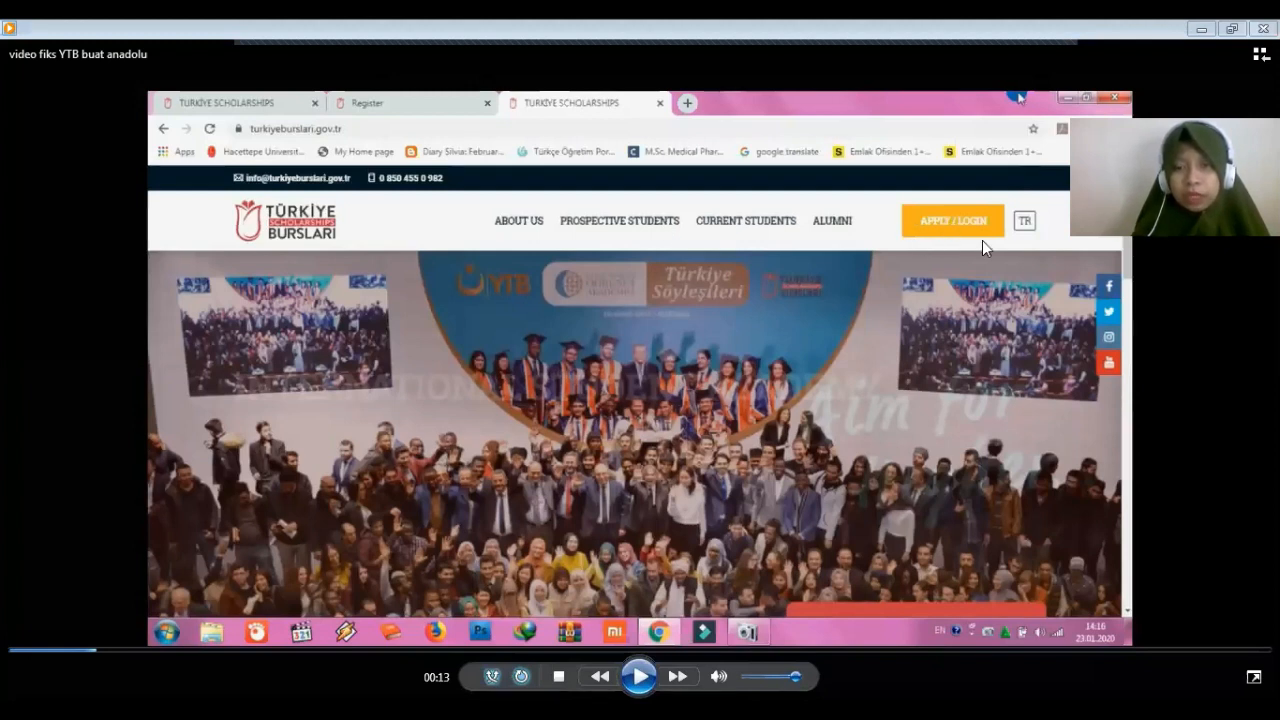
Play the tutorial video through the Türkiye Scholarships home and login pages, skipping ahead to the registration form and pausing at about 00:46.
left_click(640, 676)
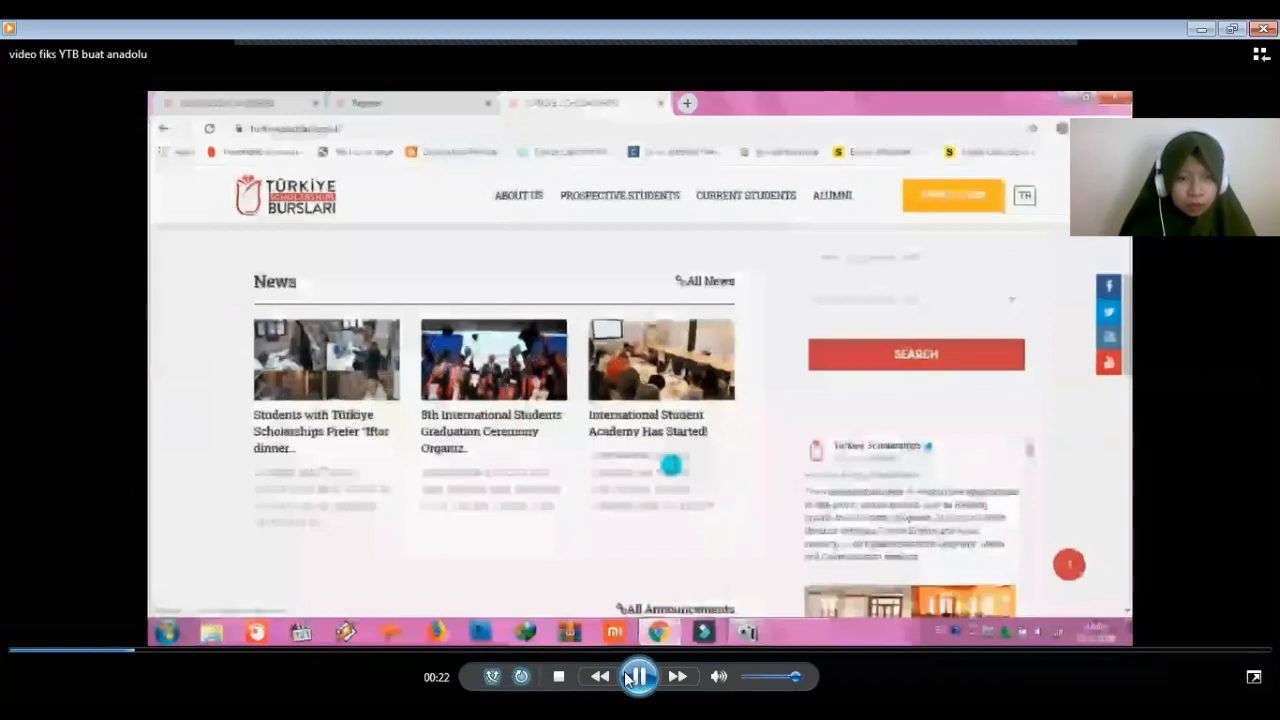
left_click(137, 640)
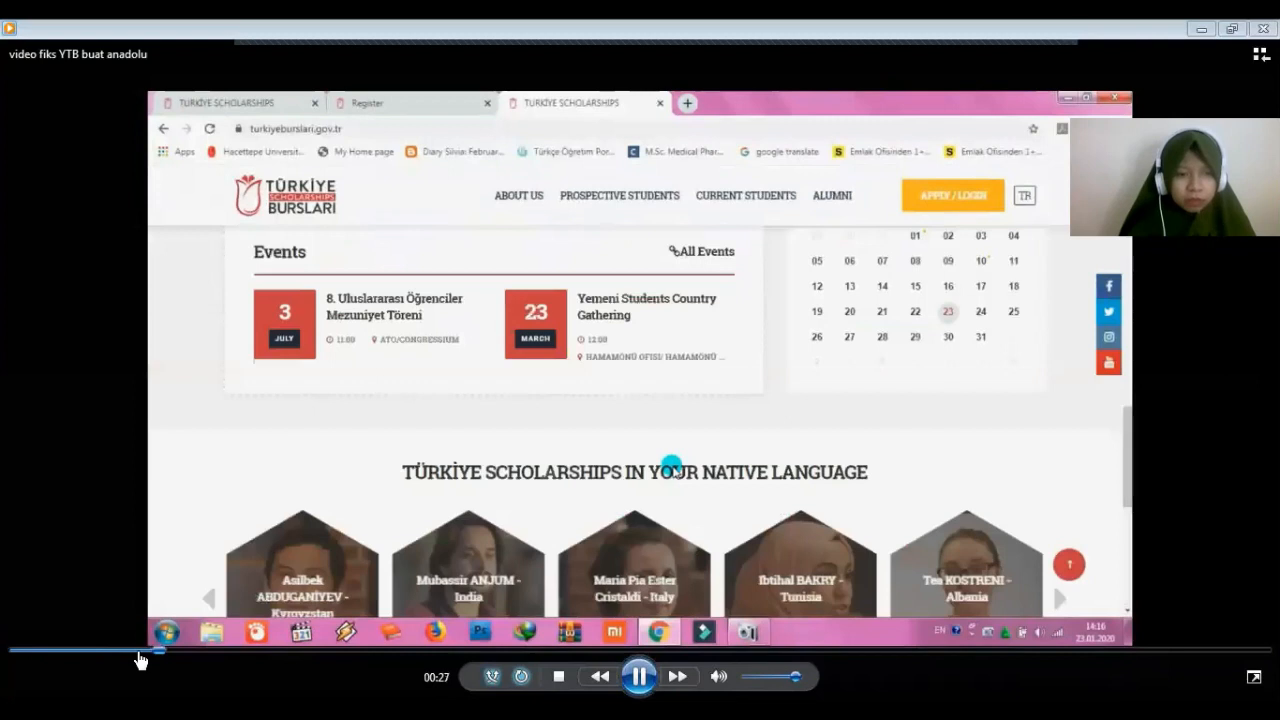
left_click(139, 651)
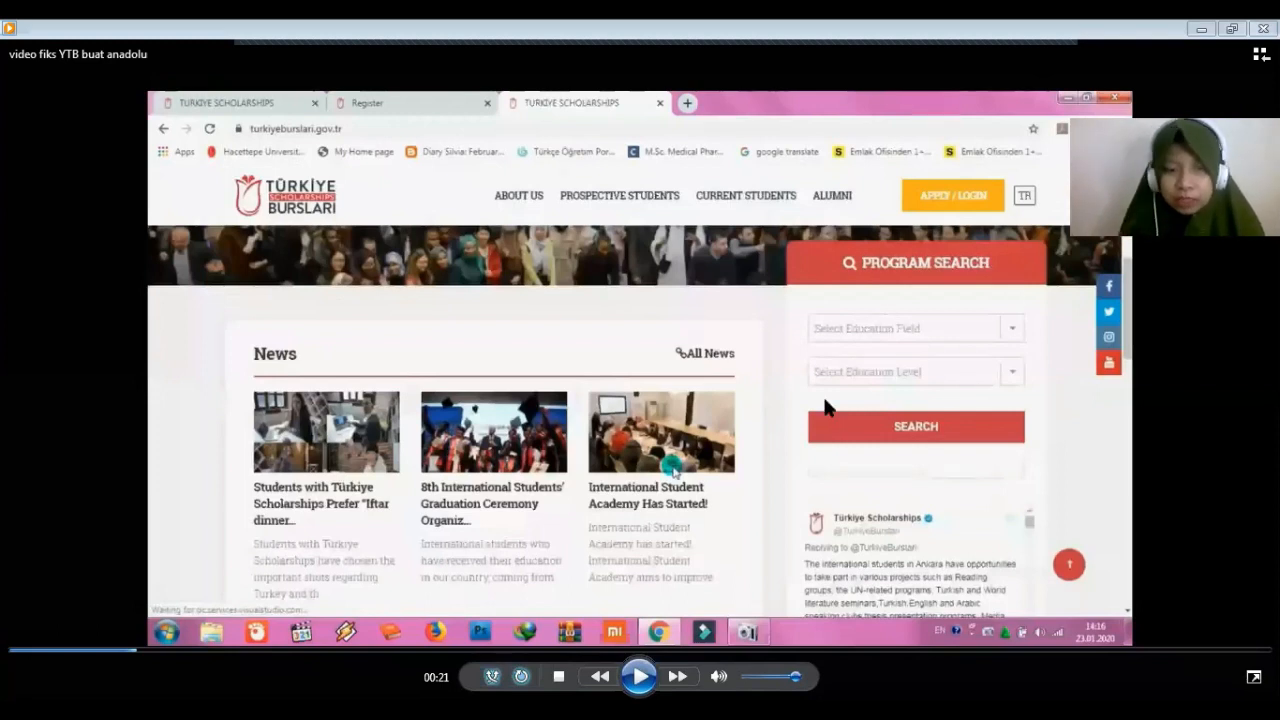
left_click(194, 651)
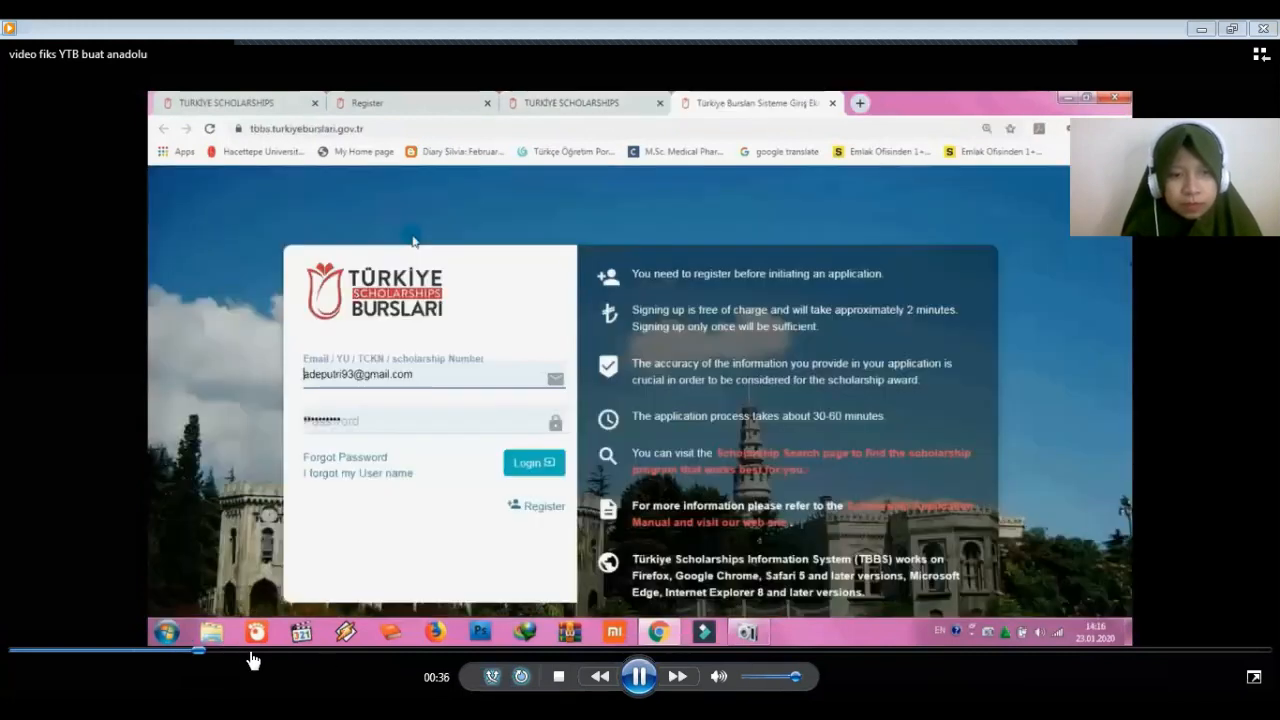
left_click(251, 651)
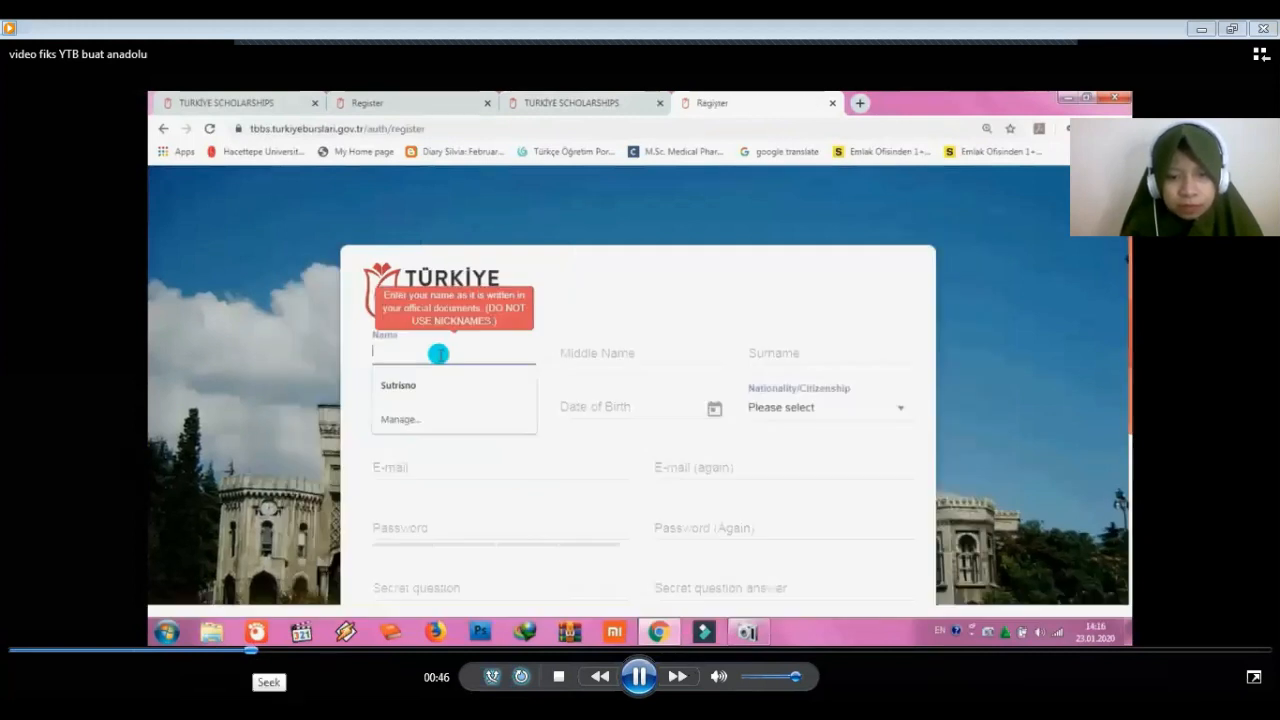
left_click(639, 678)
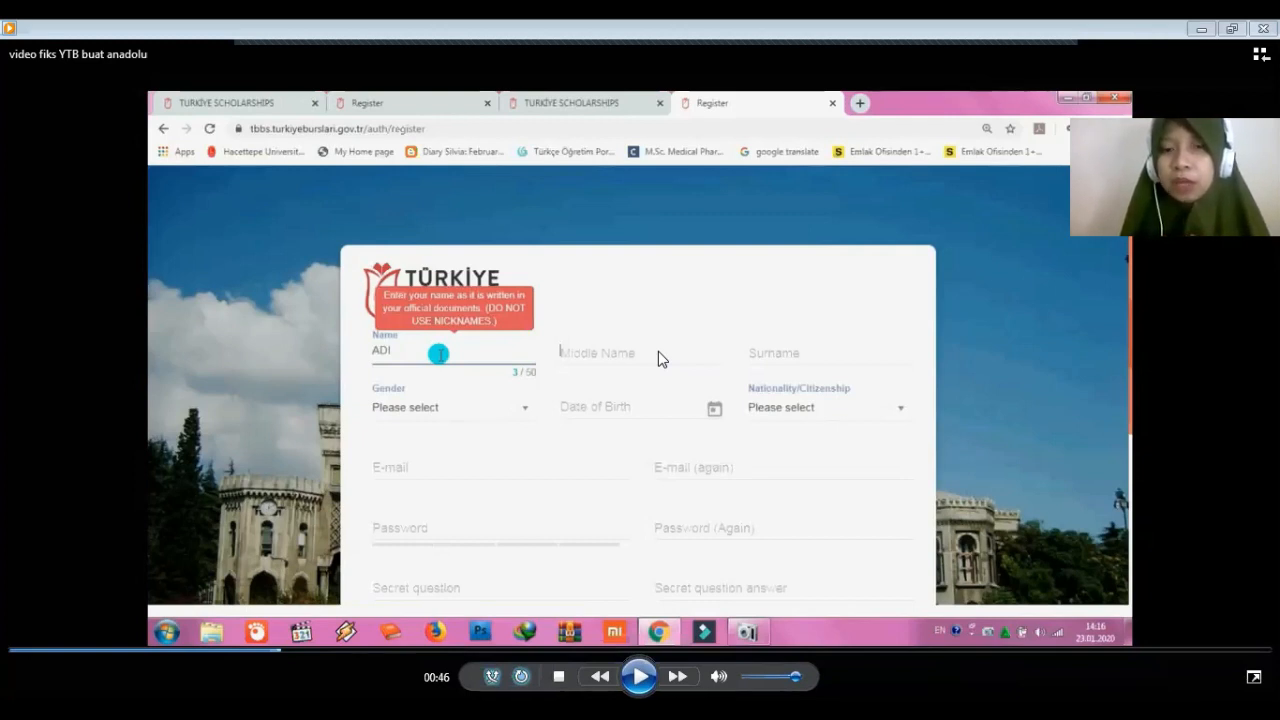
Resume the video and skip through the name fields of the registration form, pausing at about 01:17 on the surname entry.
left_click(640, 676)
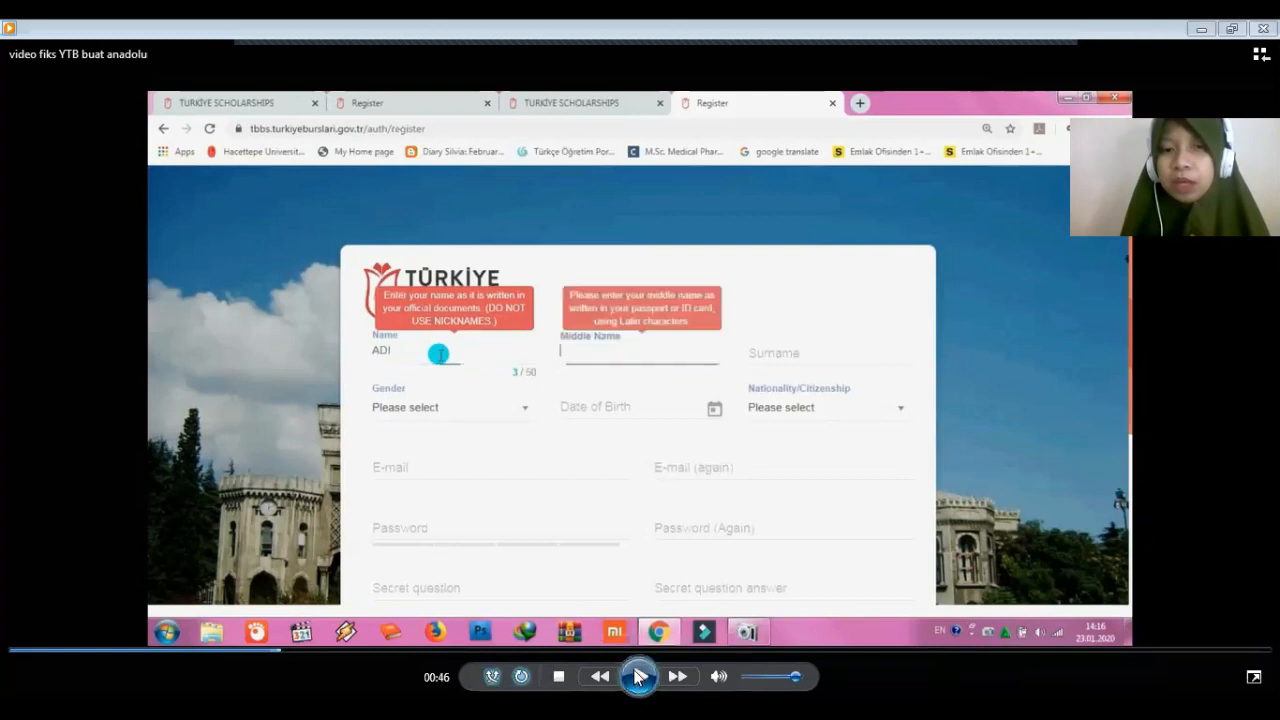
left_click(302, 650)
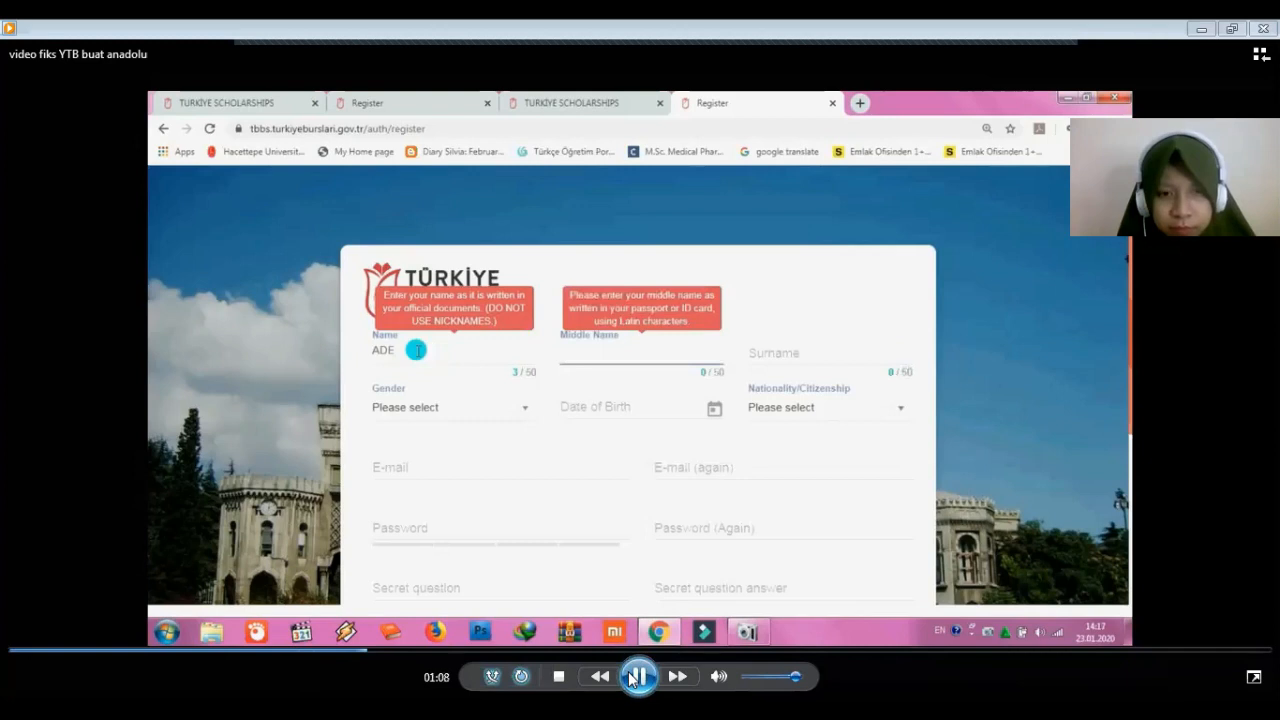
left_click(395, 651)
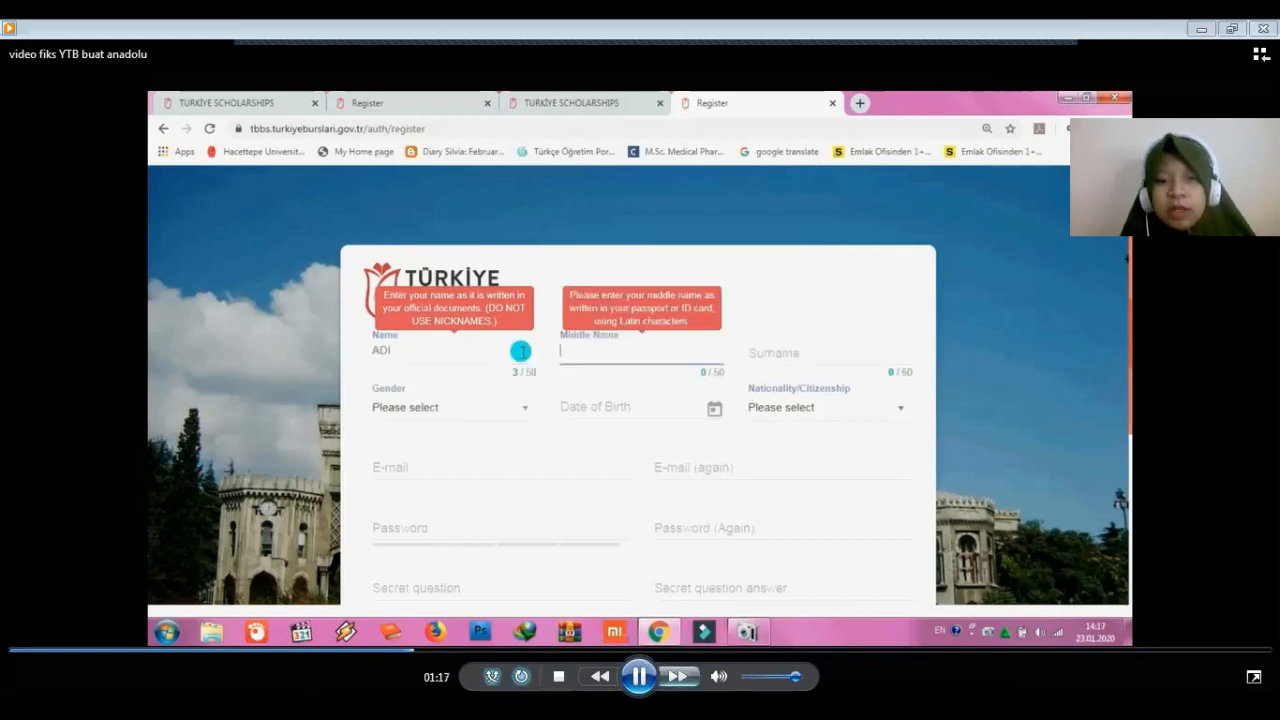
left_click(639, 676)
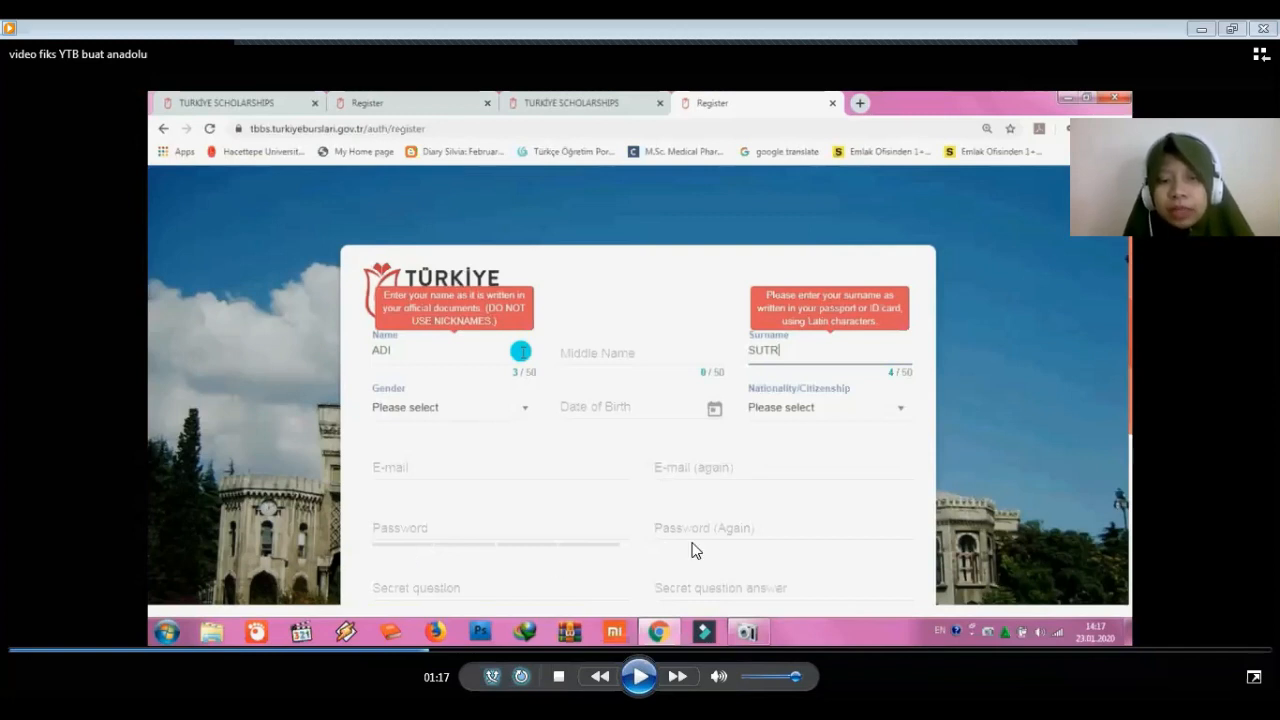
Skip through the e-mail entry and approval dialog up to 02:10, and return to the secret question entry at about 01:51.
left_click(478, 650)
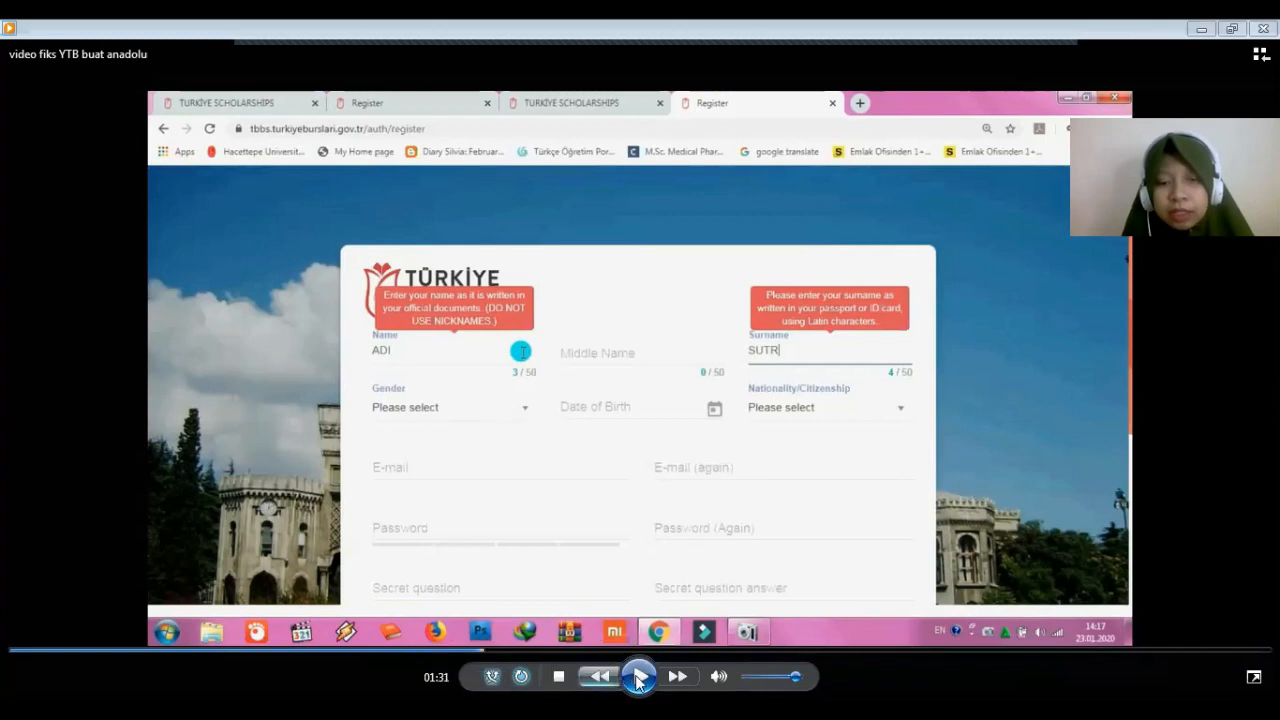
left_click(638, 677)
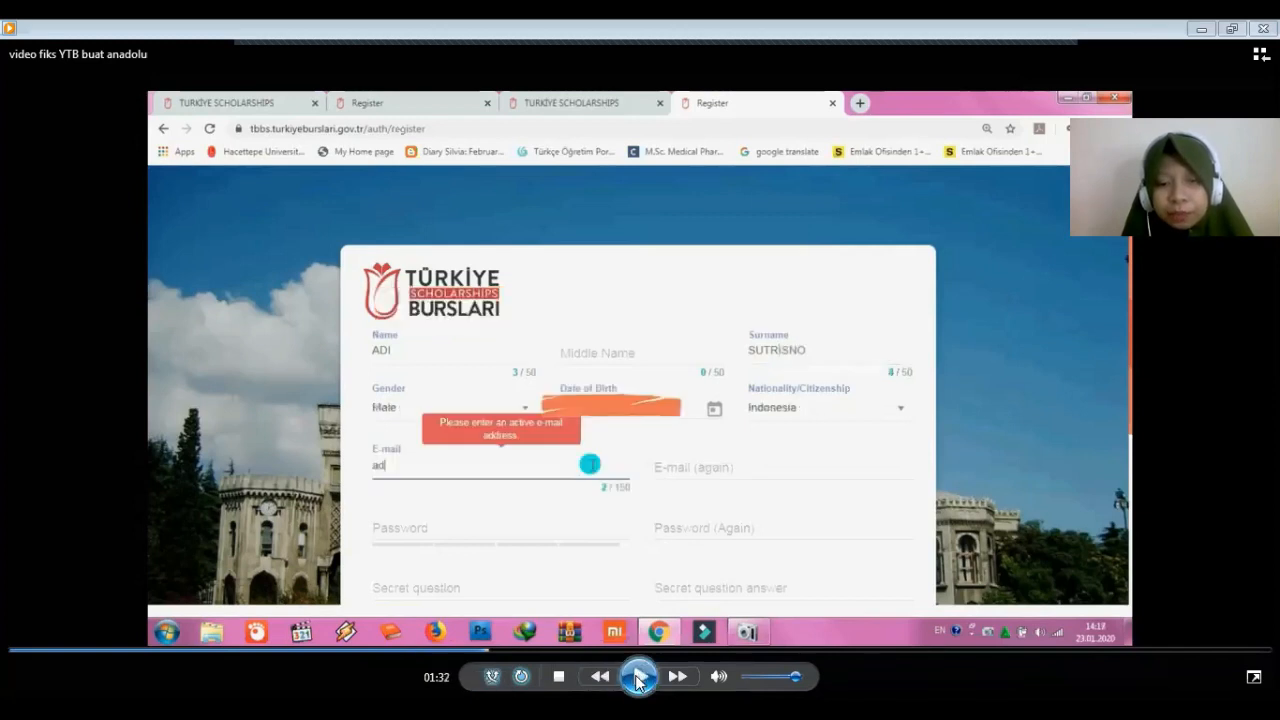
left_click(638, 677)
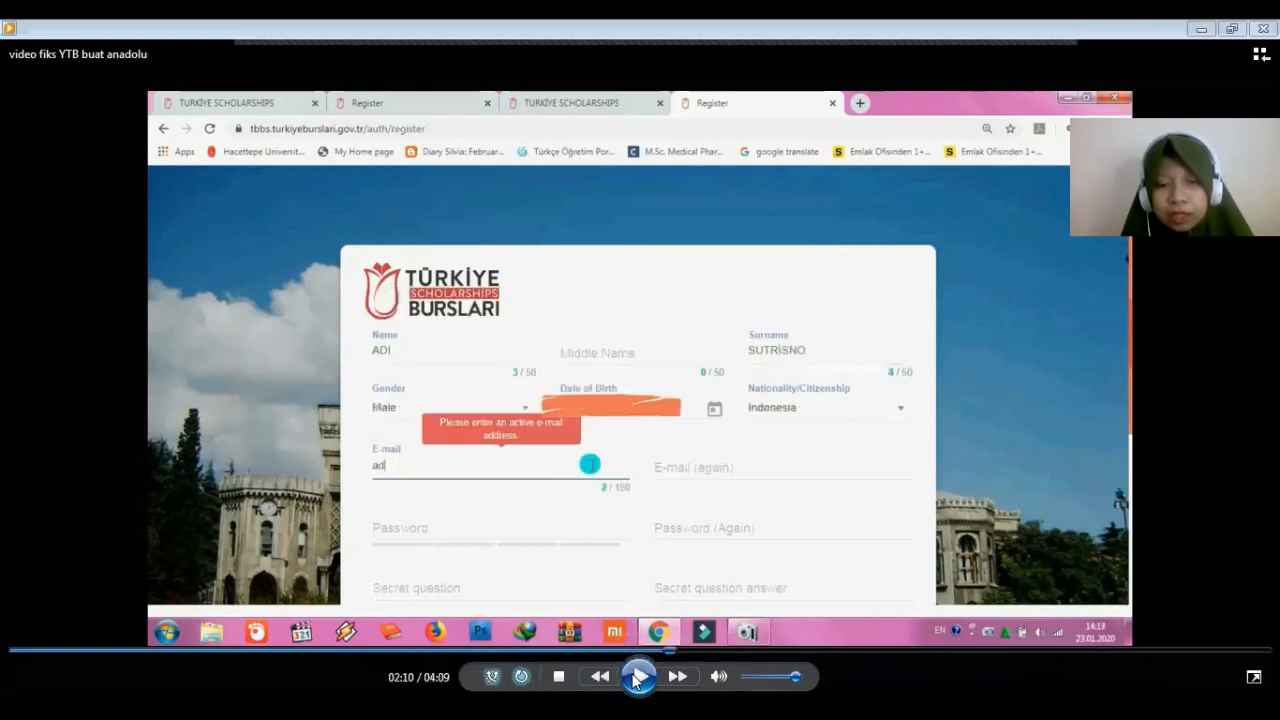
left_click(638, 677)
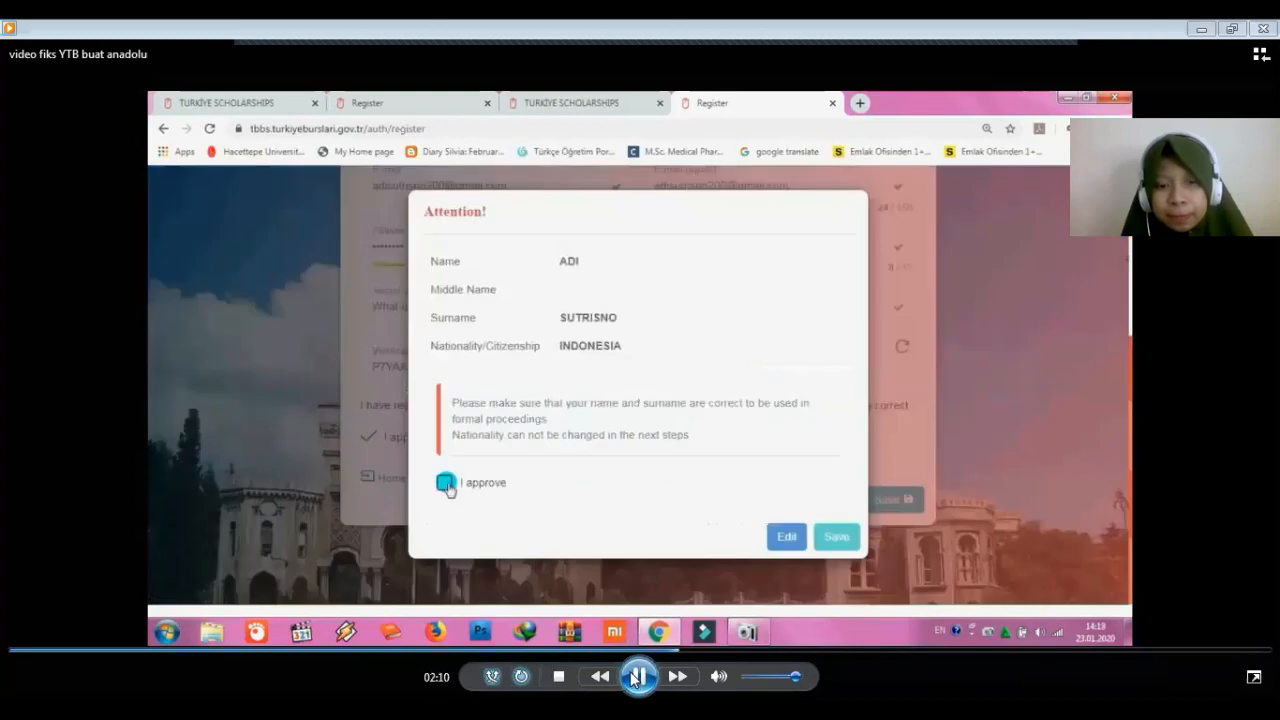
left_click(634, 677)
left_click(575, 651)
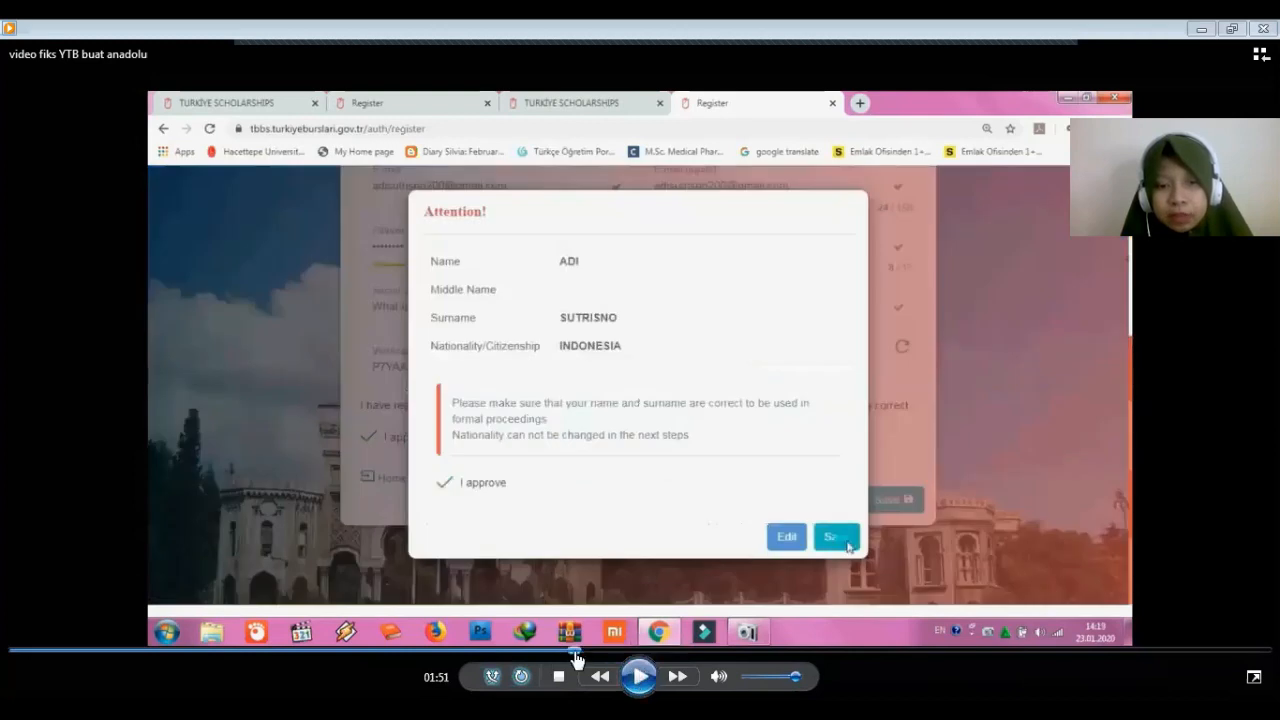
left_click(651, 679)
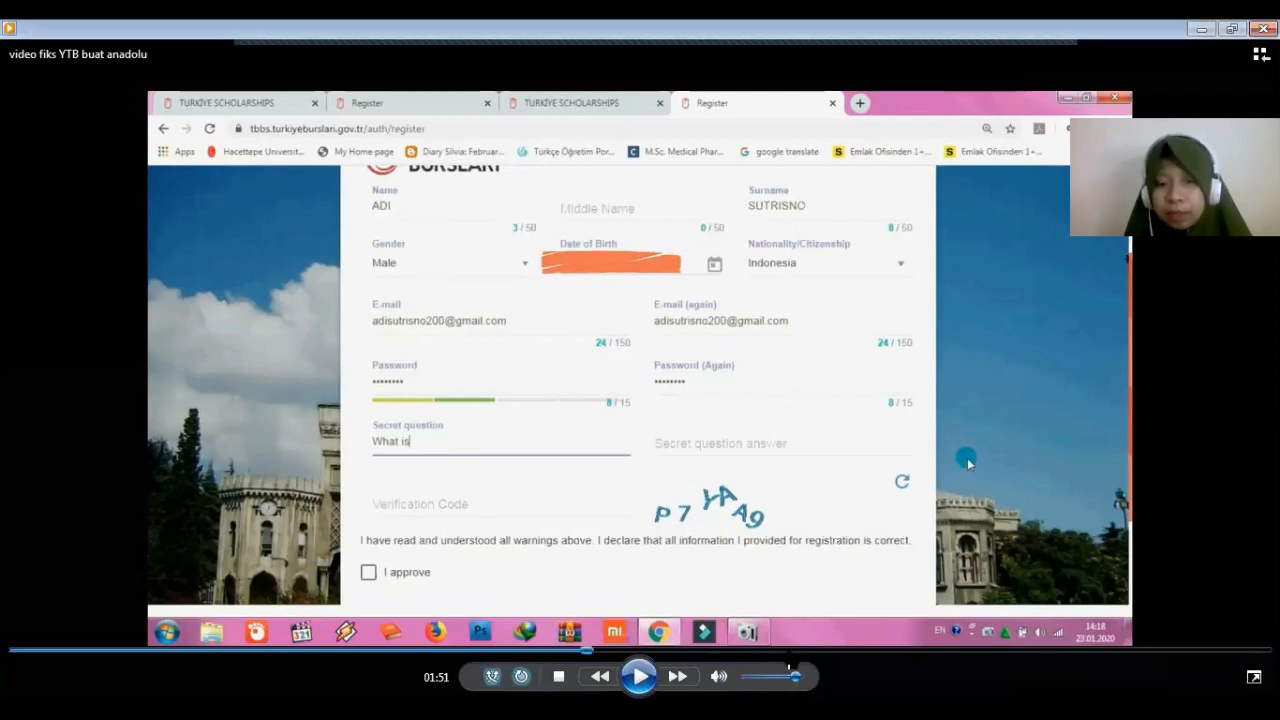
Skip the video ahead to the Gmail activation message at about 02:35 and pause there.
left_click(791, 651)
left_click(648, 675)
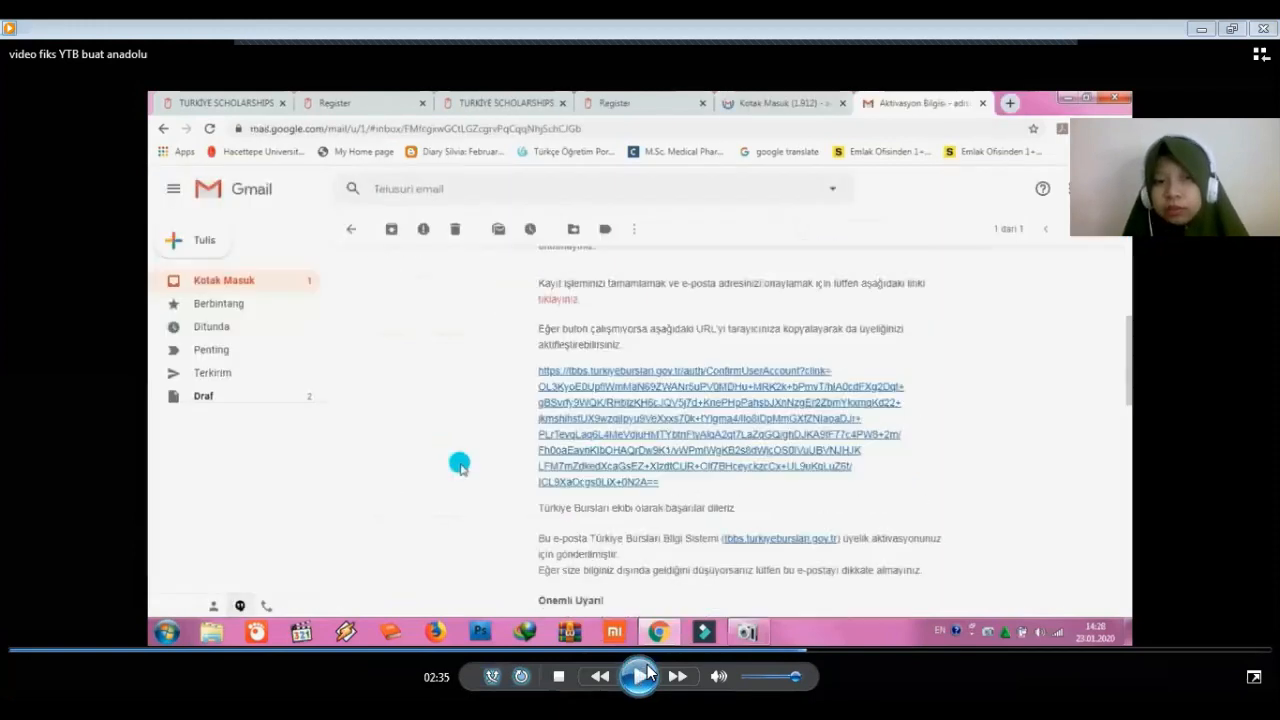
left_click(745, 478)
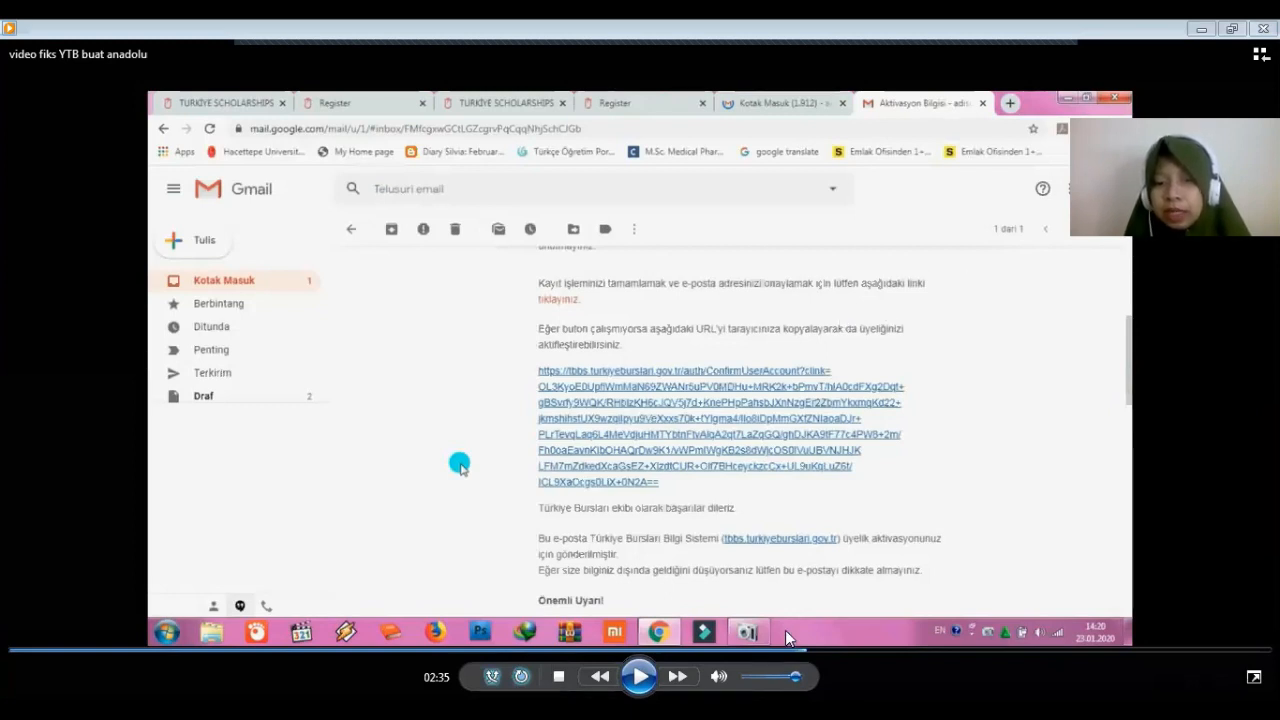
Skip to the account activation page at about 02:53 and play on to the login page, pausing at about 02:55.
left_click(884, 651)
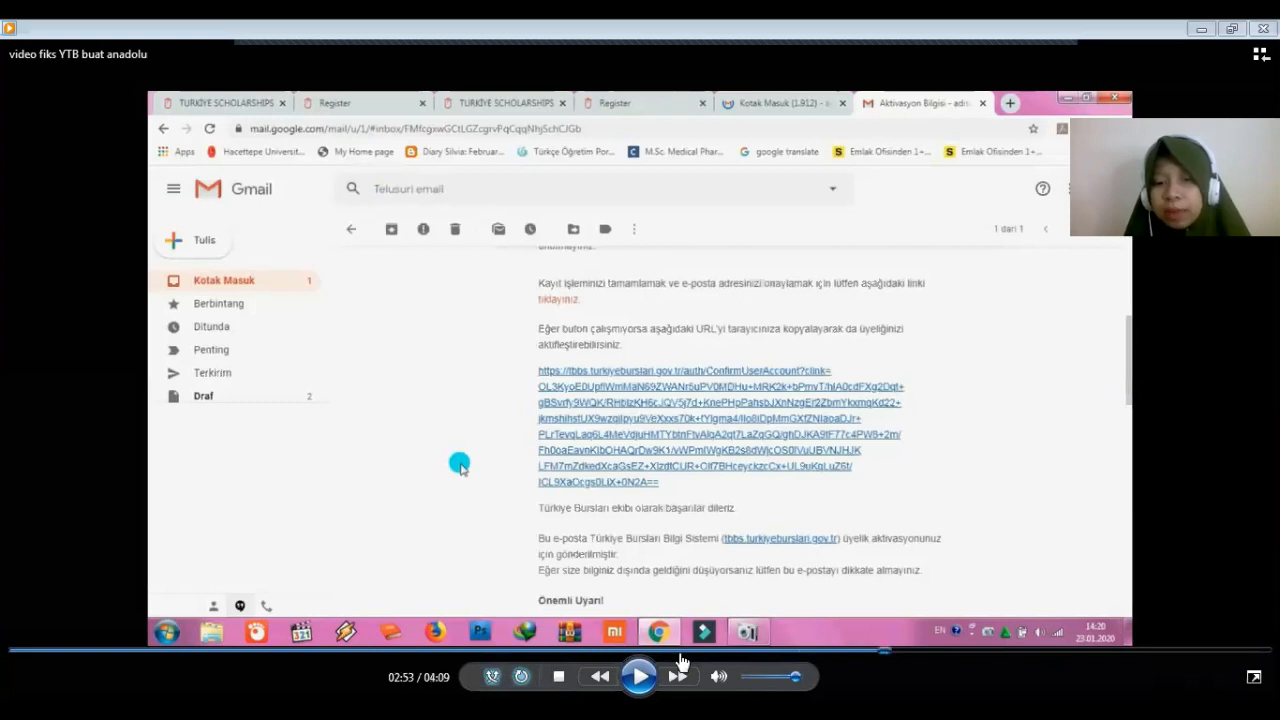
left_click(643, 678)
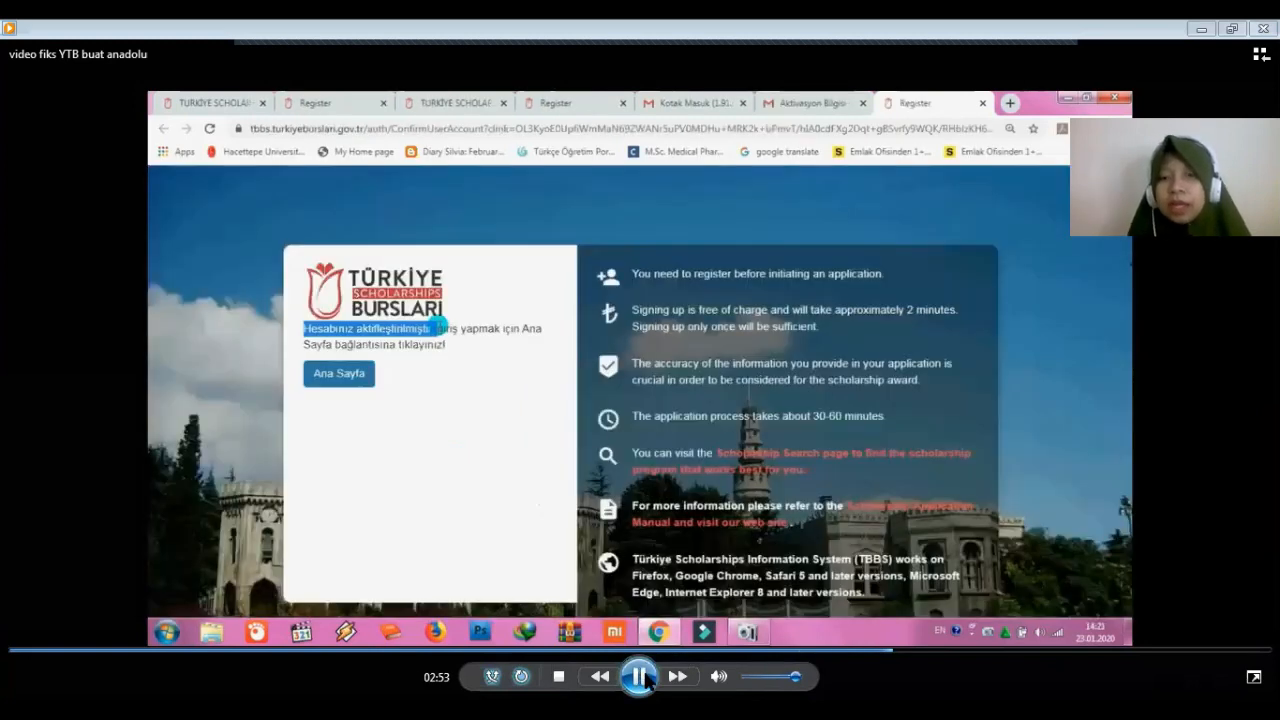
left_click(645, 678)
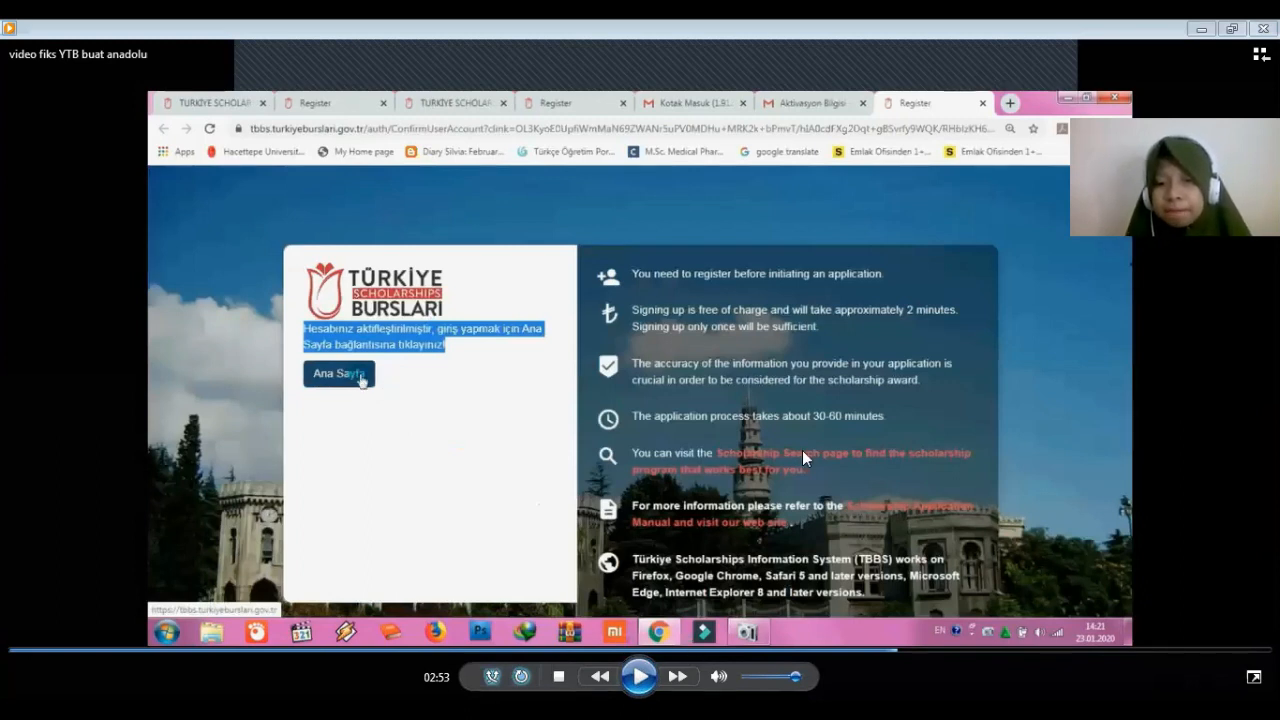
left_click(645, 681)
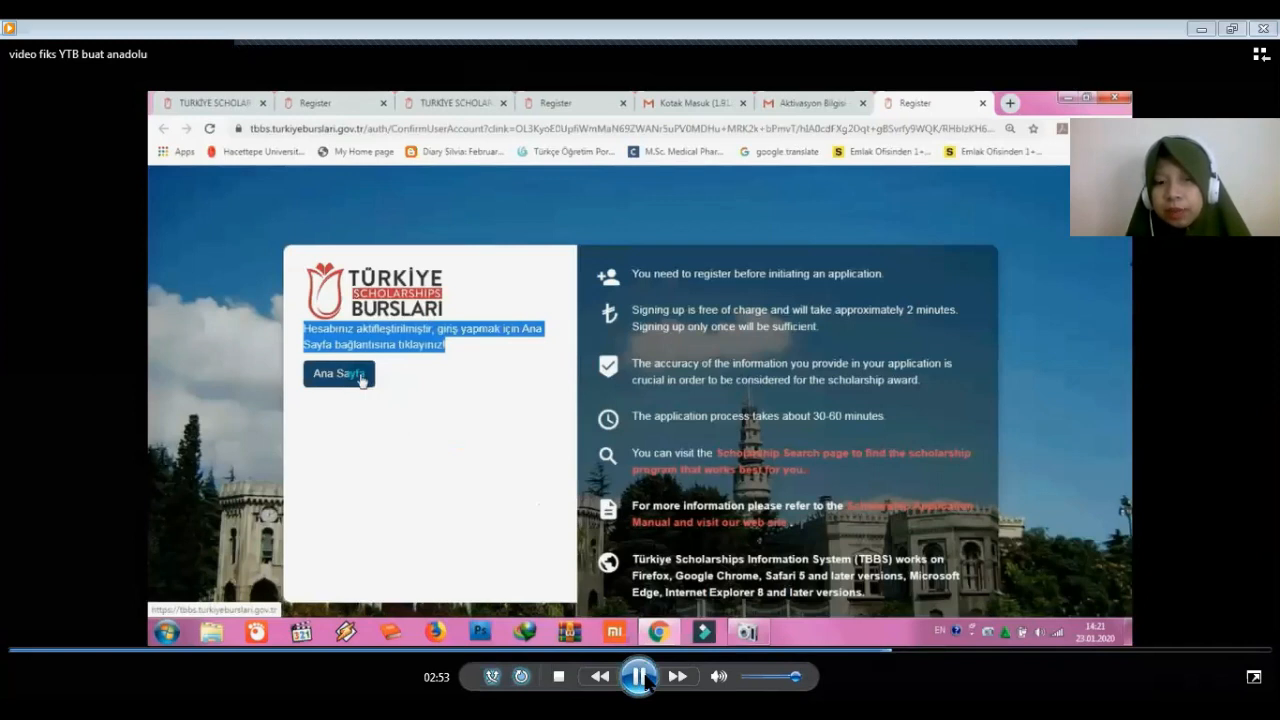
left_click(645, 681)
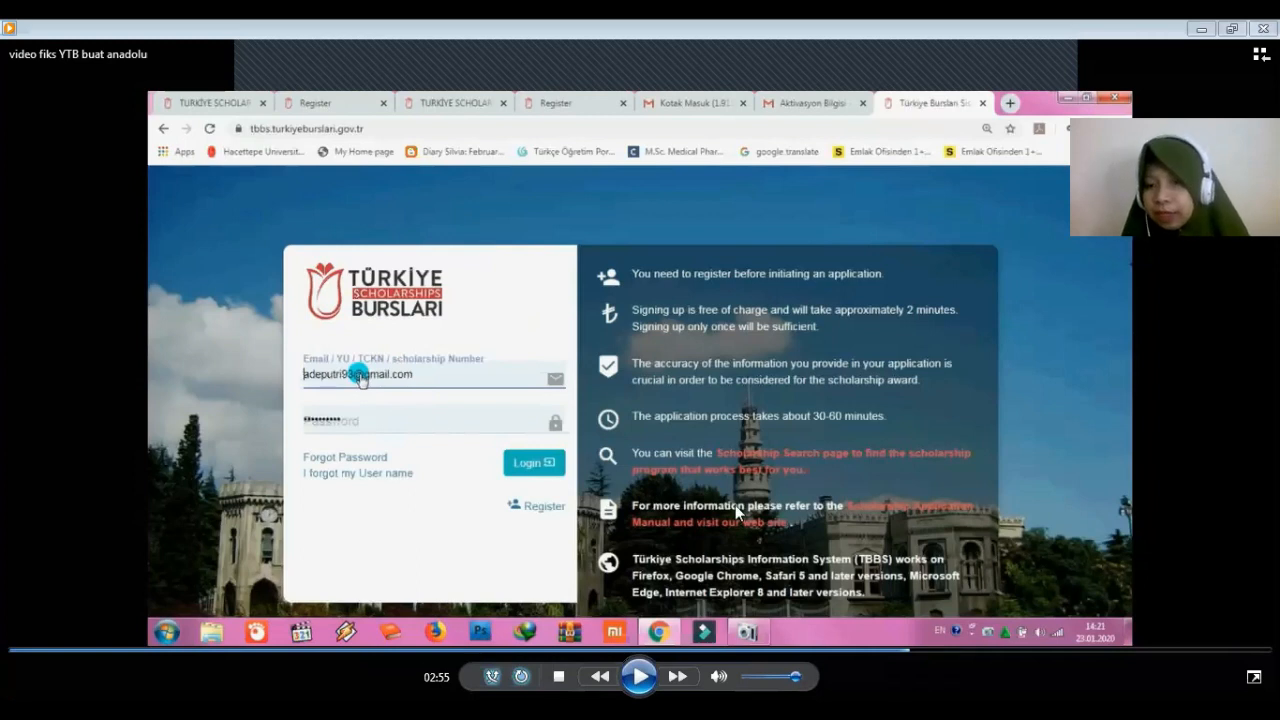
Continue past the login to the application system's home page at about 03:29, and skip ahead towards the end of the video.
left_click(640, 678)
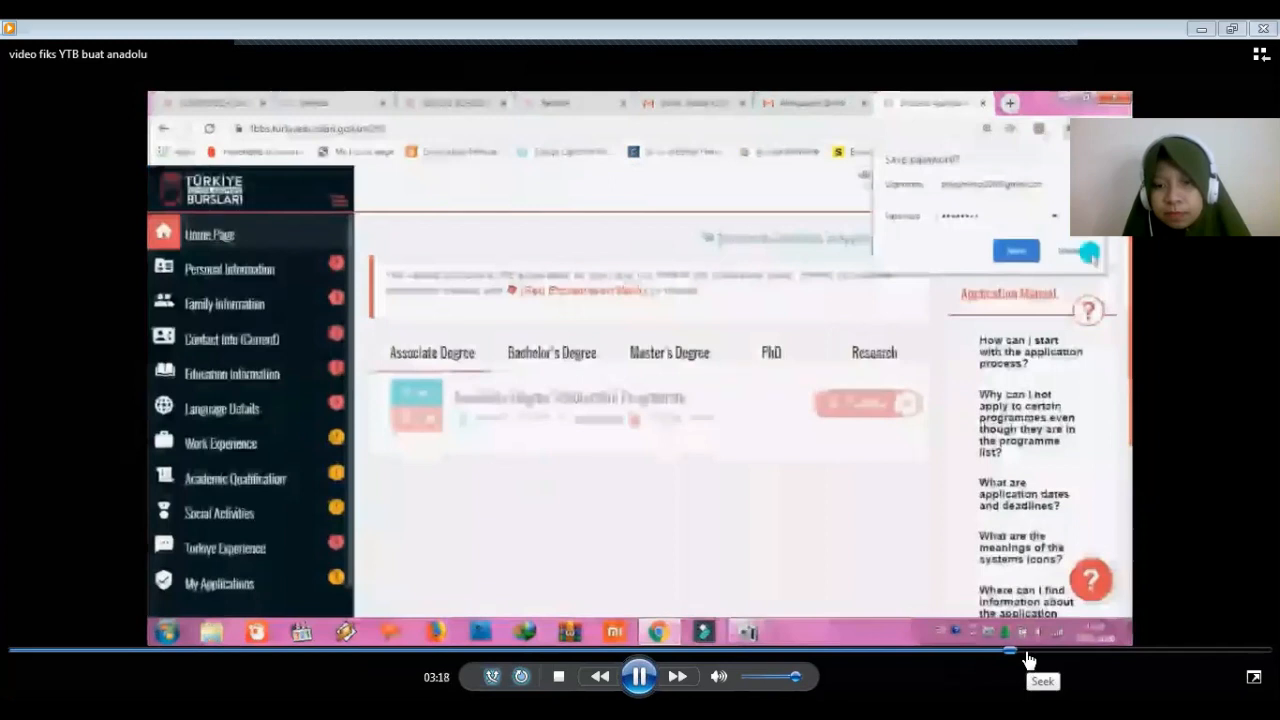
left_click(1026, 653)
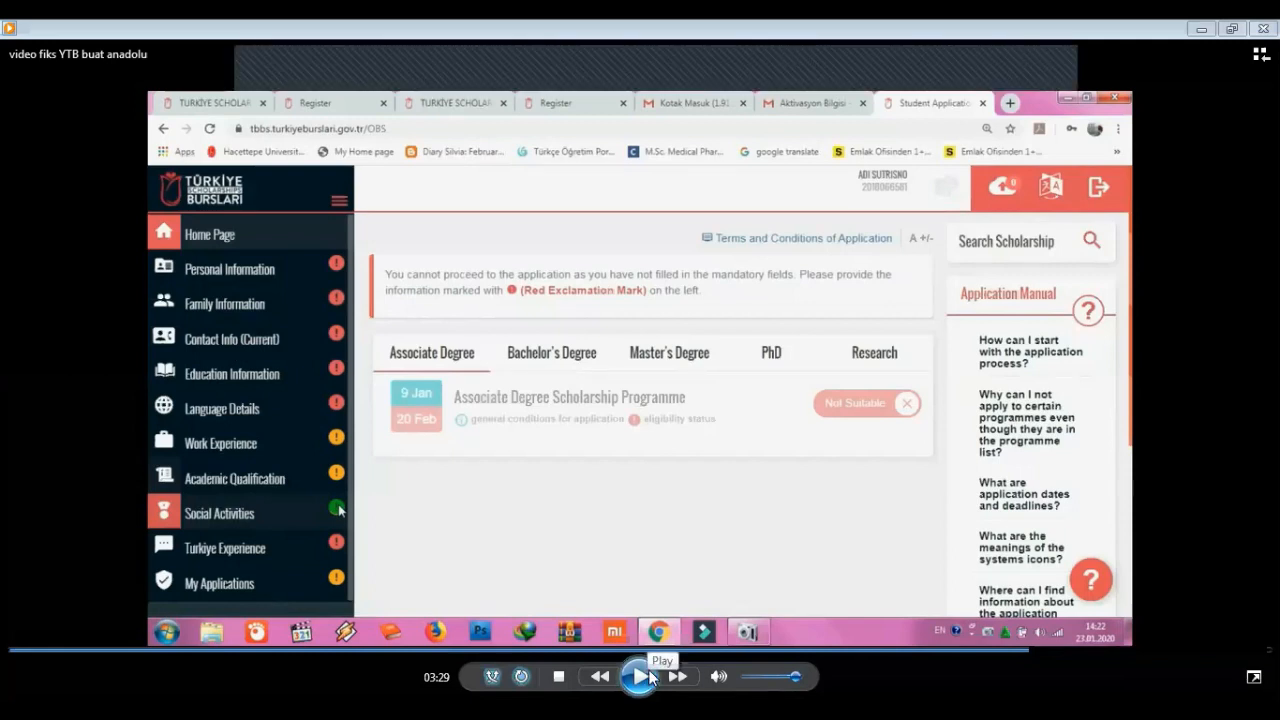
left_click(1106, 650)
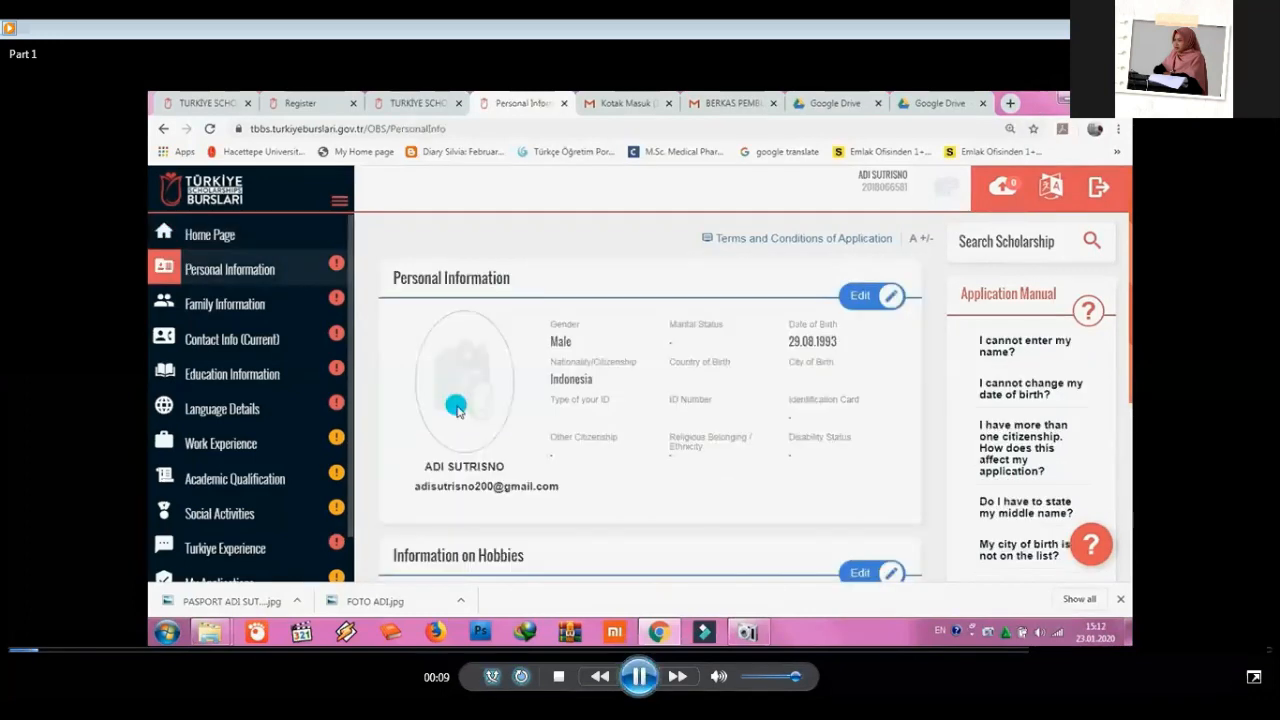
Preview the Part 1 video's personal information form up to about 00:52, and return to the empty profile at about 00:11.
key("space")
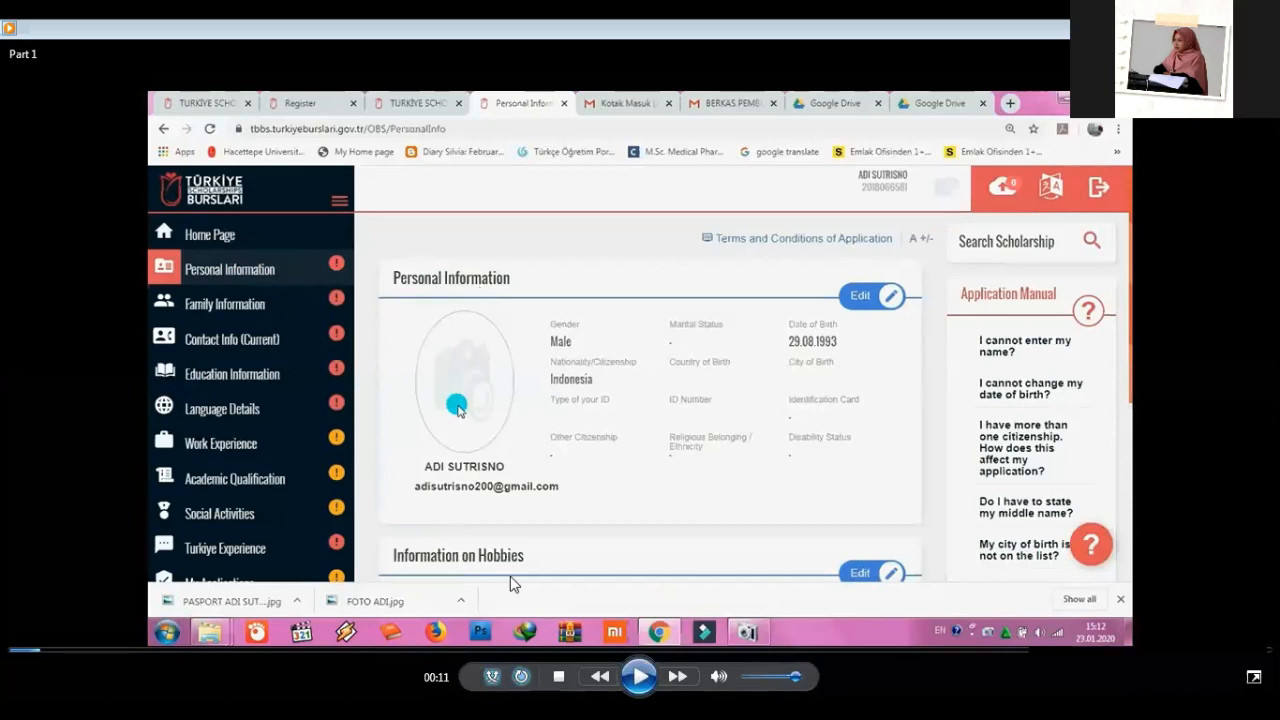
left_click(54, 650)
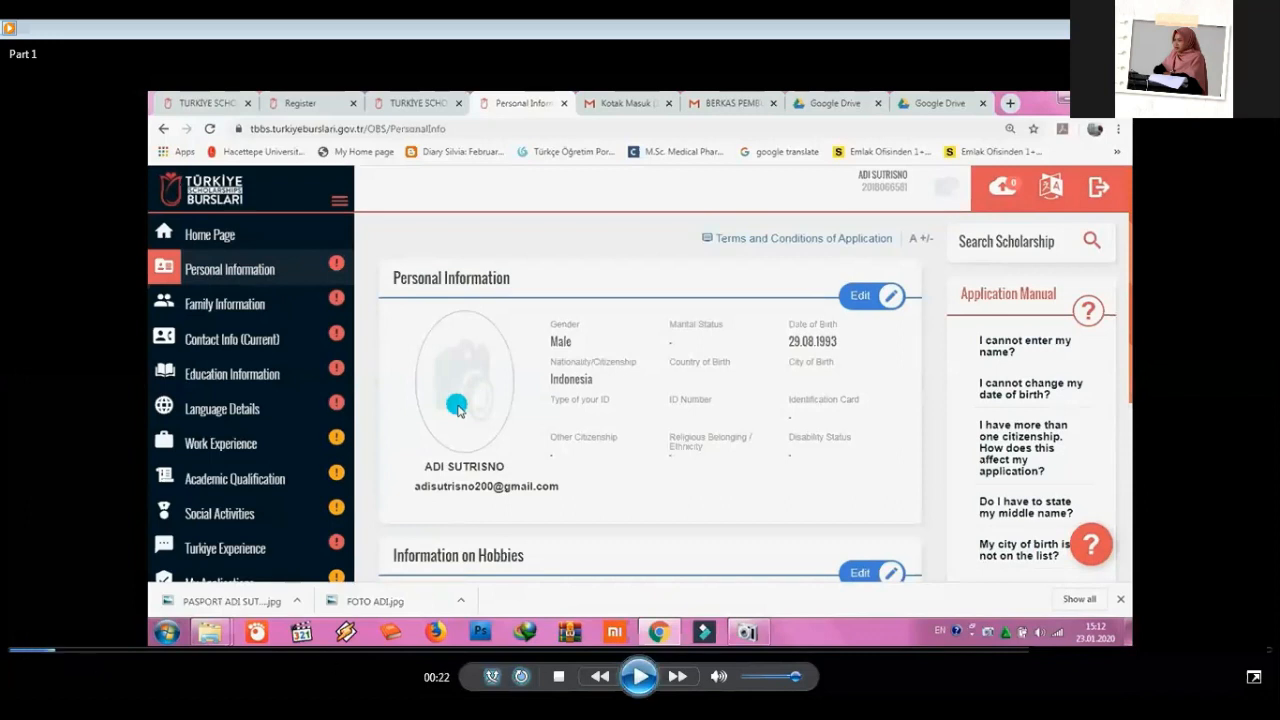
key("space")
left_click(93, 651)
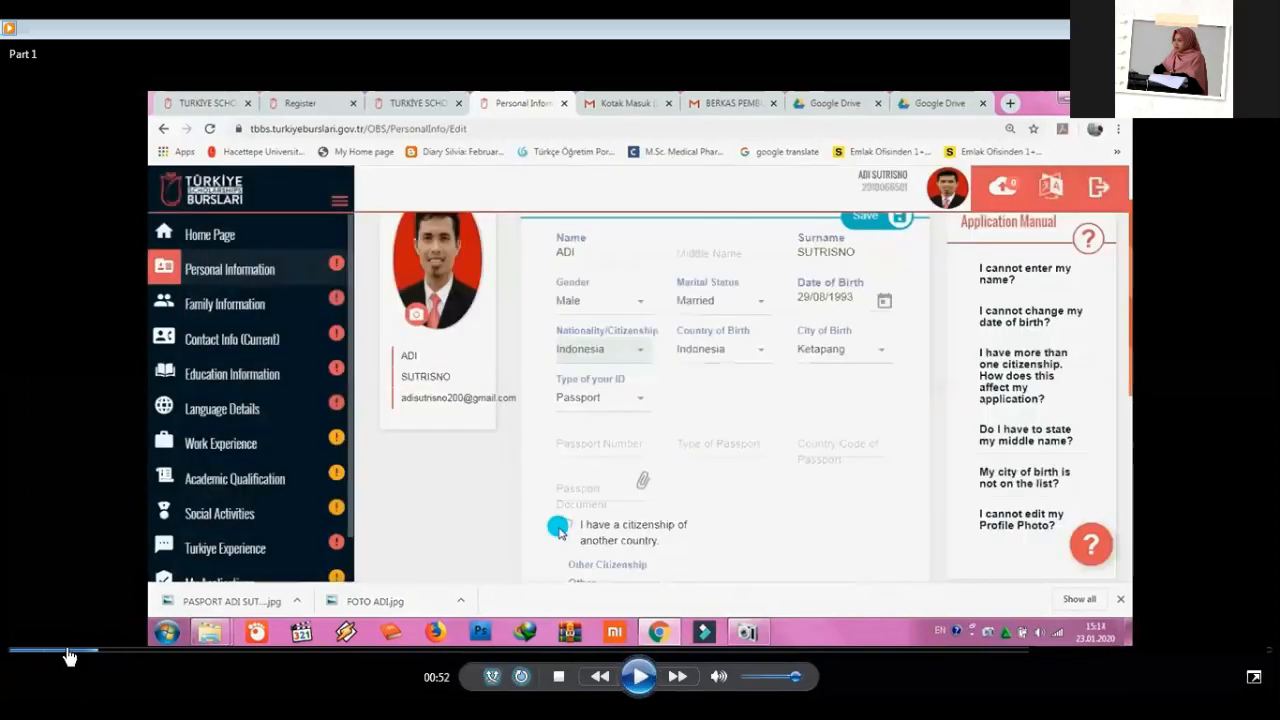
key("space")
left_click(640, 676)
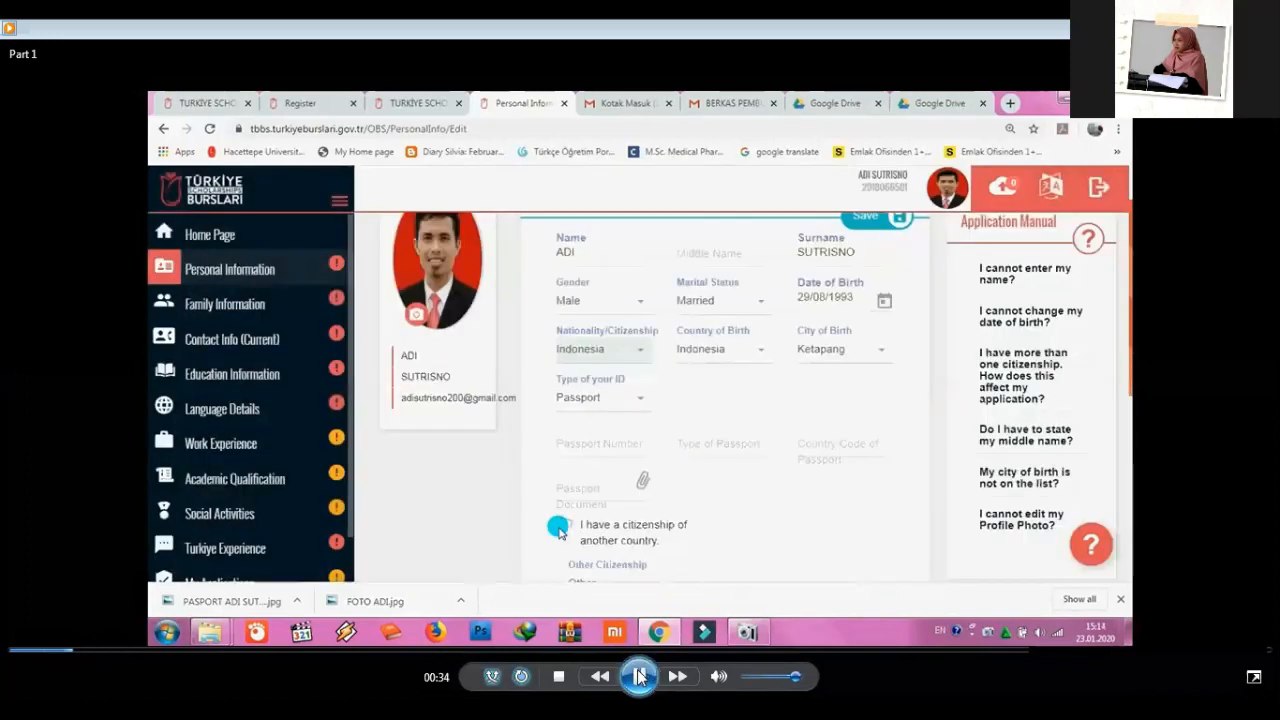
key("space")
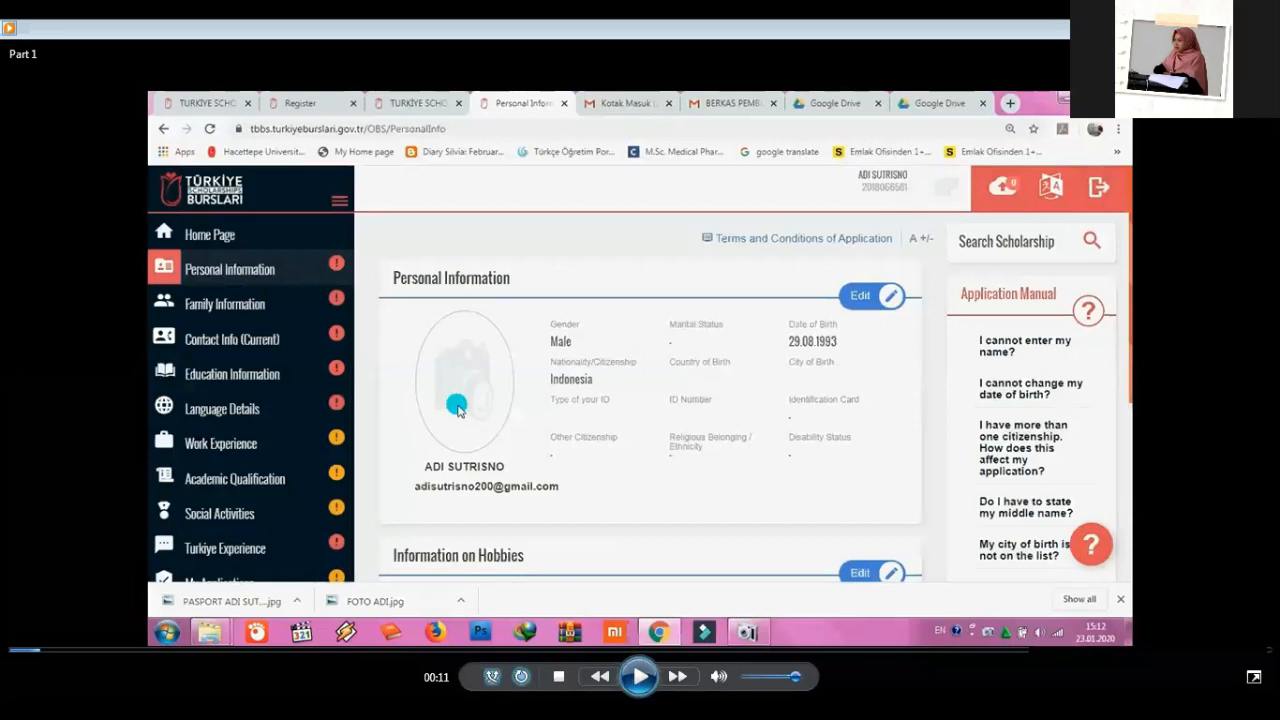
Play the profile photo upload in the Part 1 video with a pause at 00:18, stopping on the personal information form at about 00:27.
key("space")
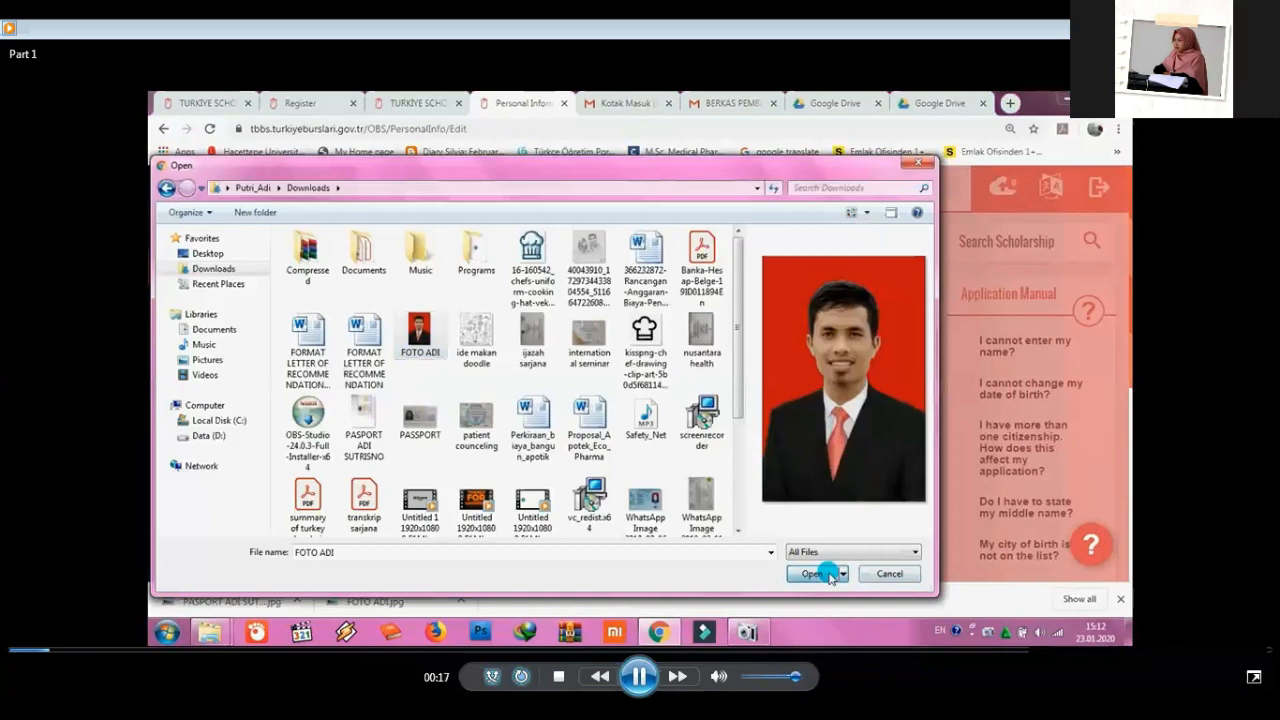
key("space")
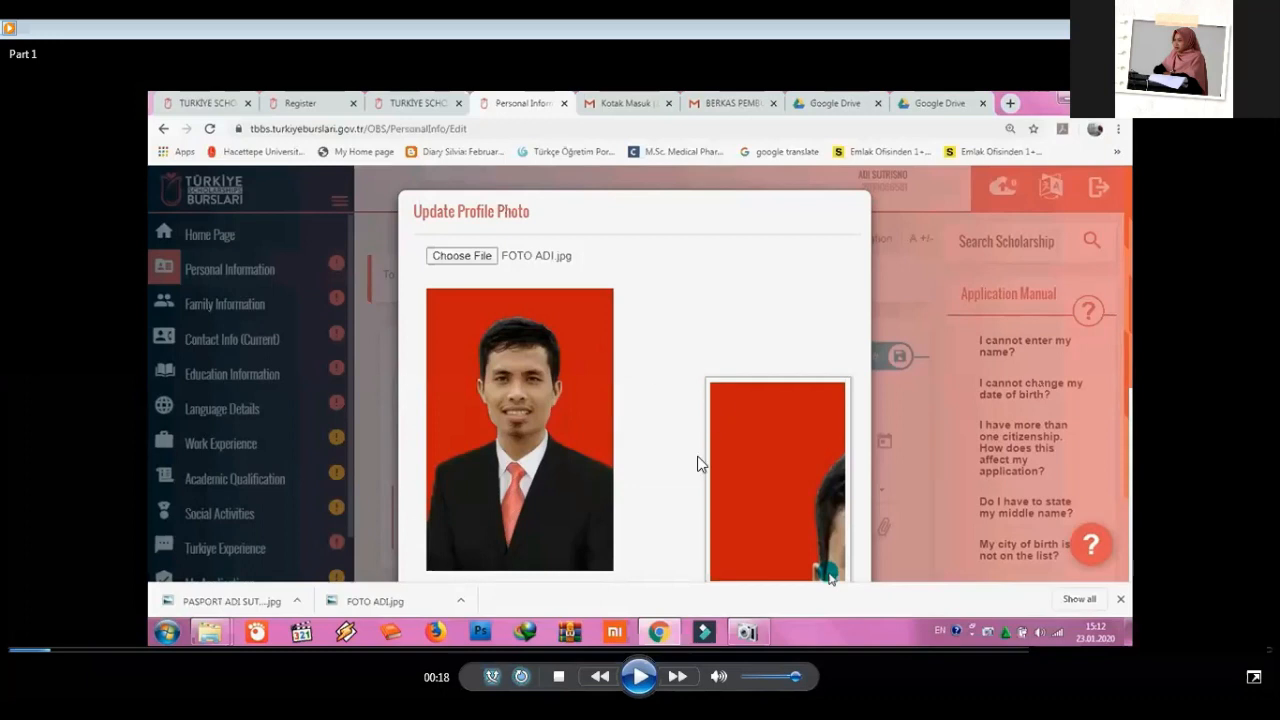
left_click(649, 679)
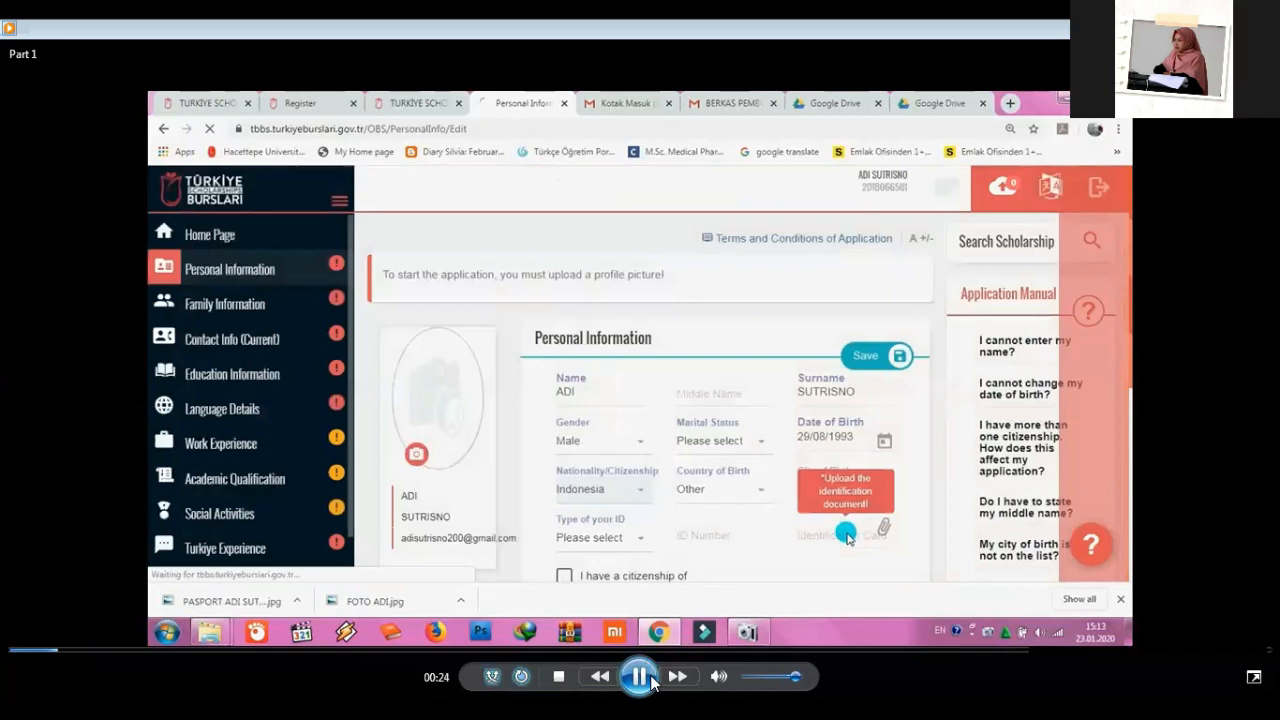
left_click(648, 680)
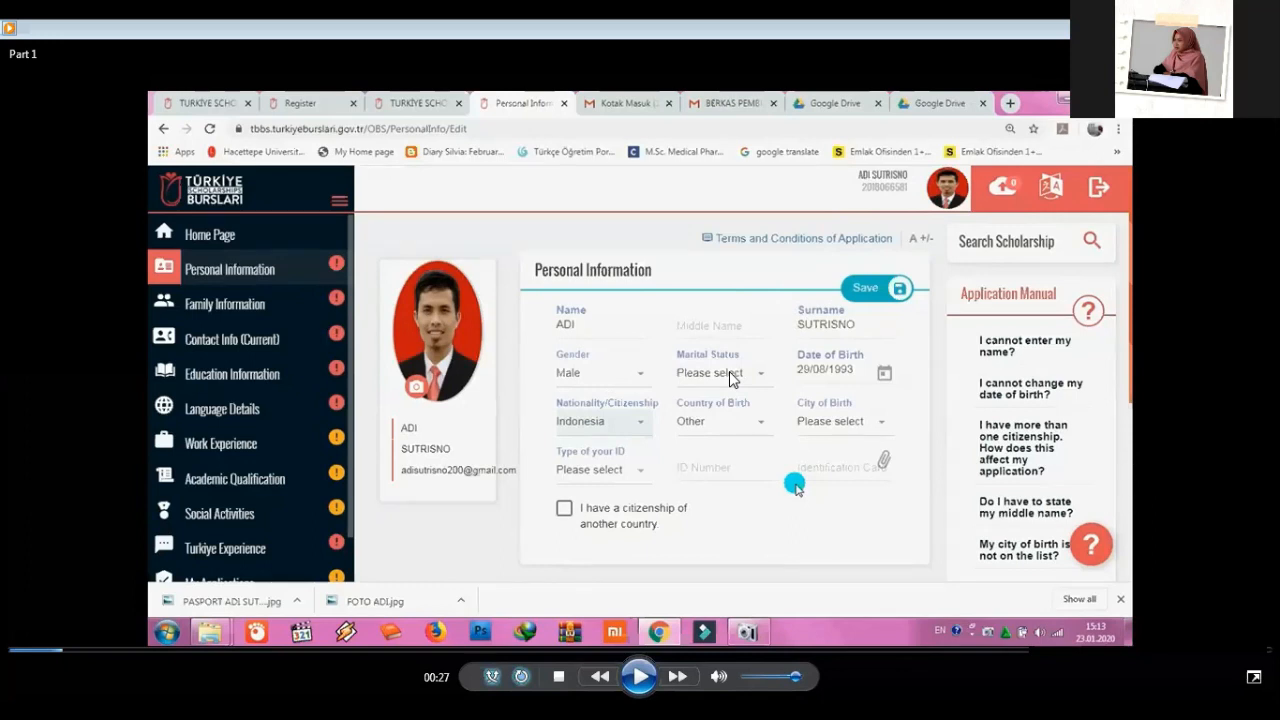
Play the Part 1 video through the ID type selection, going back to 00:40 to pause on the ID options, and stop at 00:44.
left_click(645, 679)
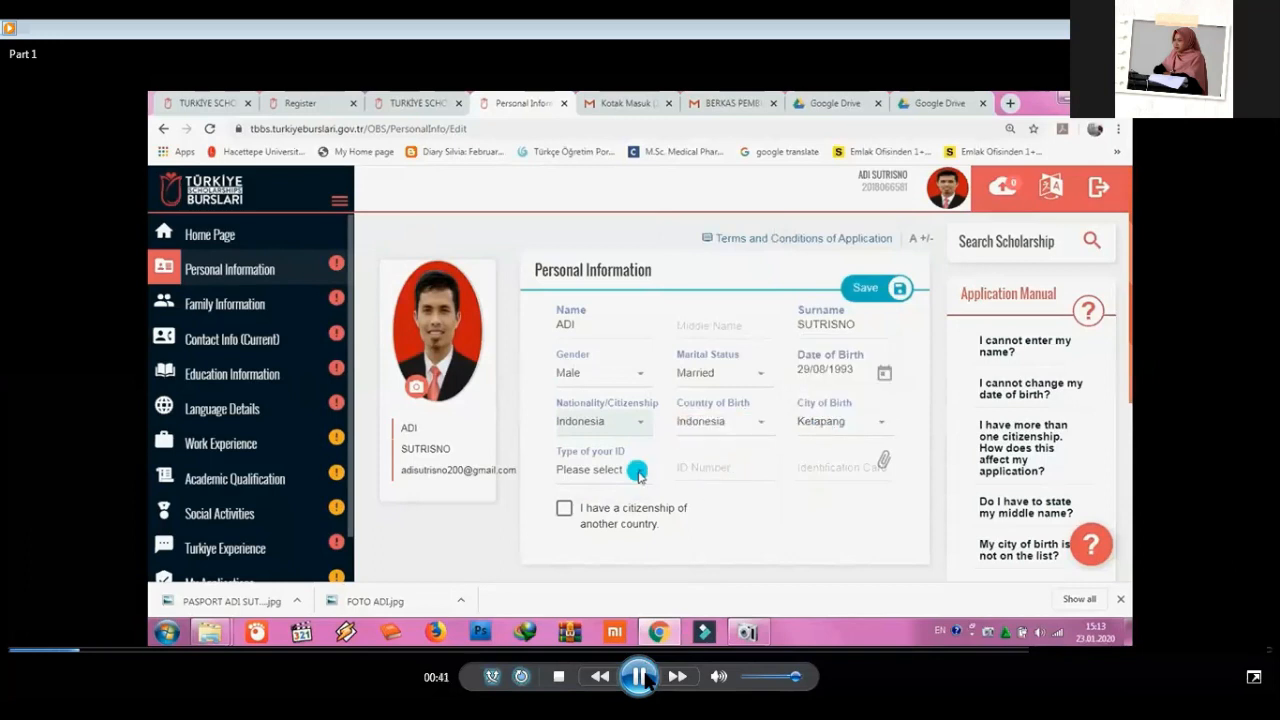
left_click(646, 679)
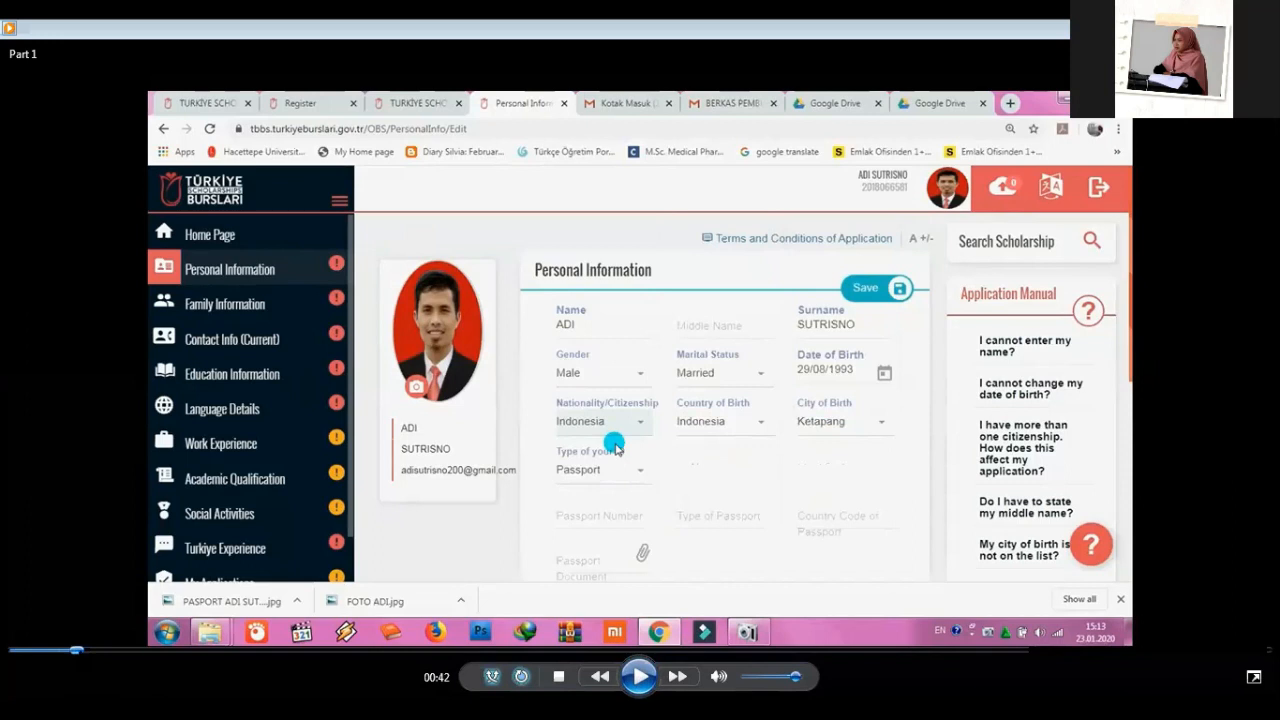
left_click(78, 650)
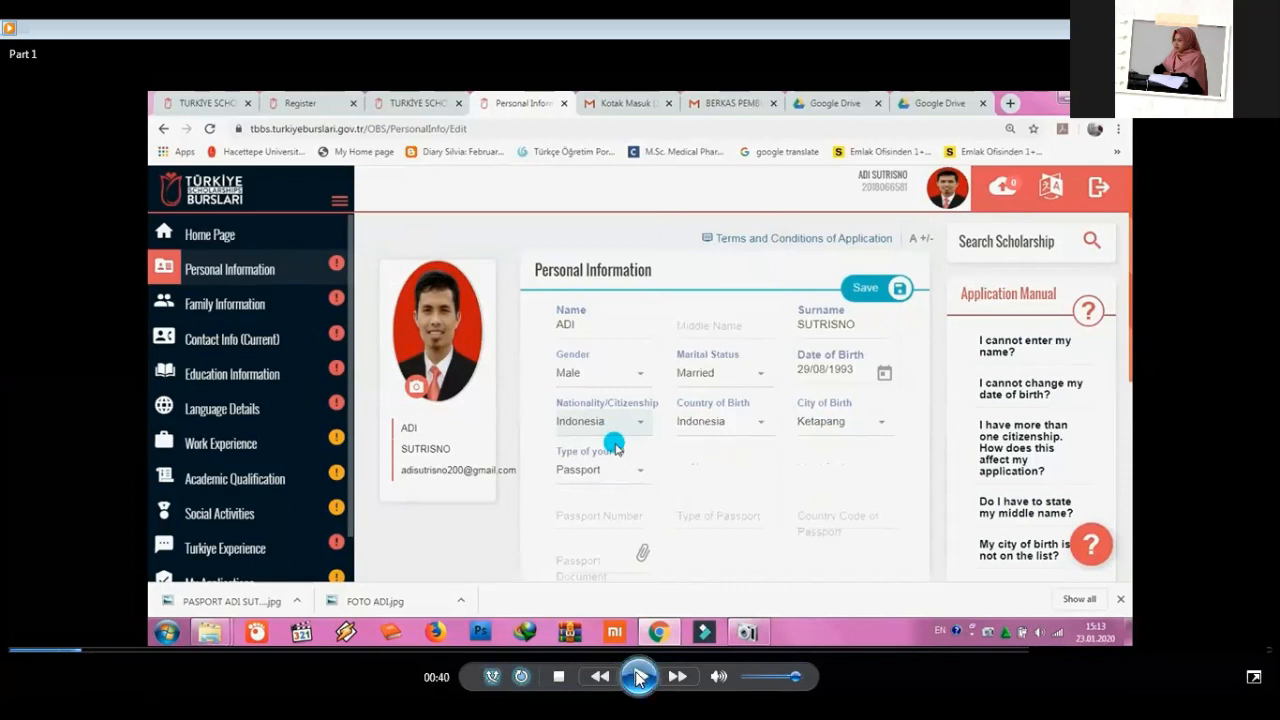
left_click(641, 679)
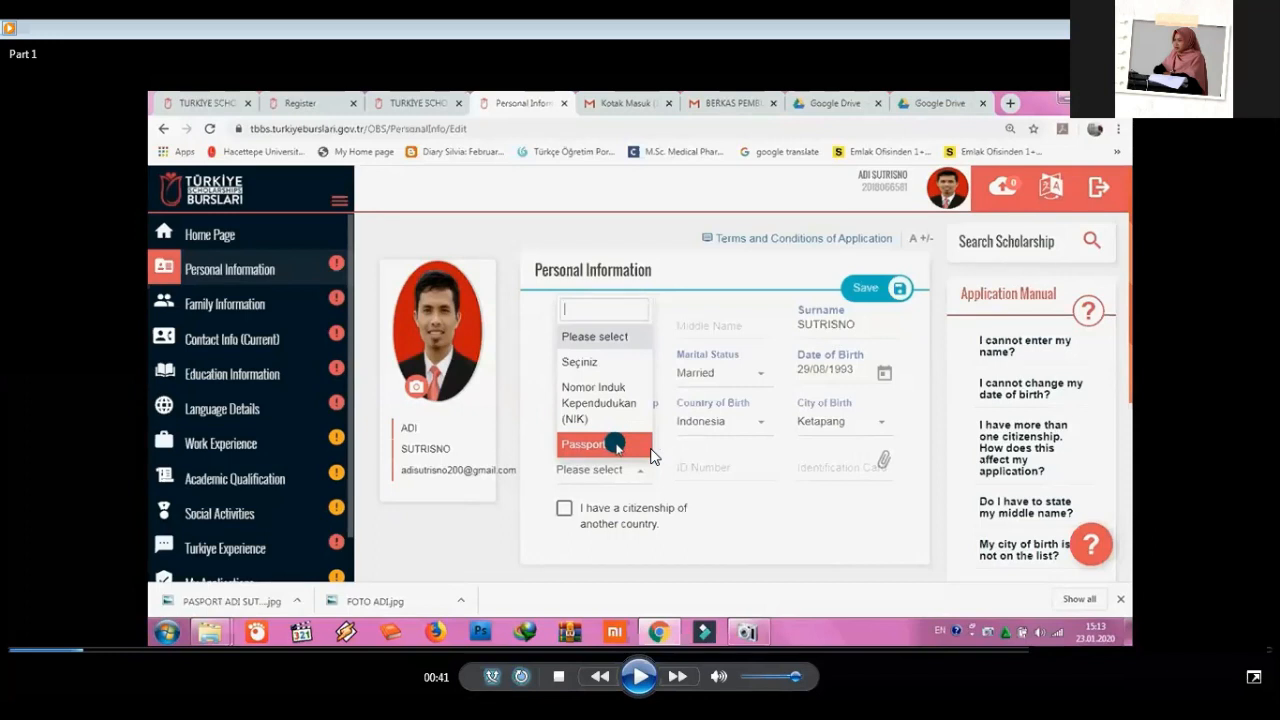
left_click(640, 678)
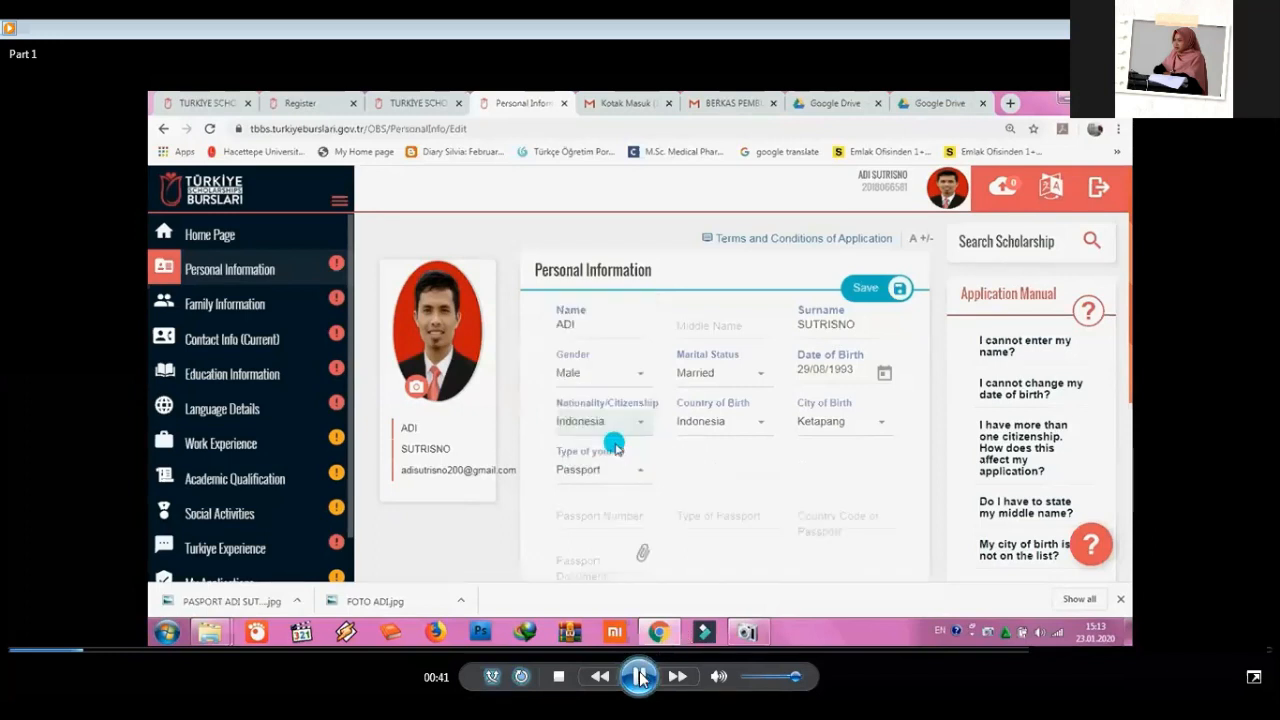
left_click(640, 678)
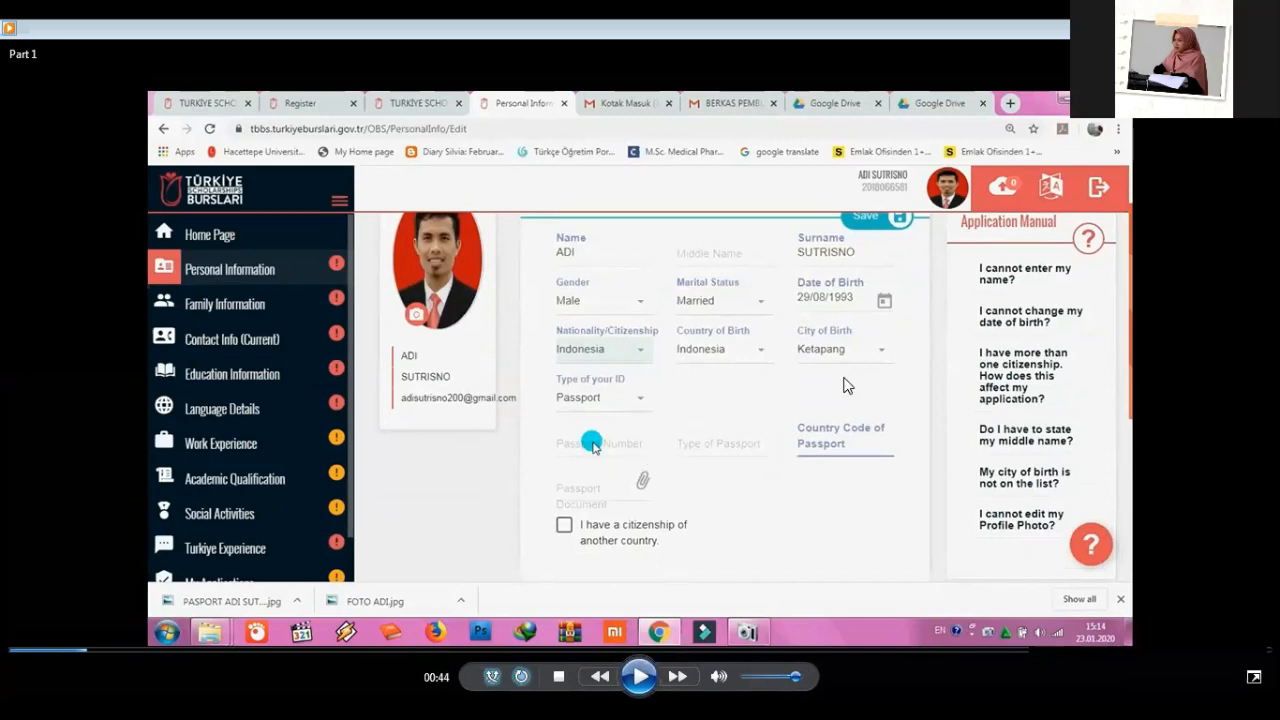
Play on with a pause at the other citizenship option at 00:52, stopping on the hobbies and special talent sections at 01:01.
left_click(638, 678)
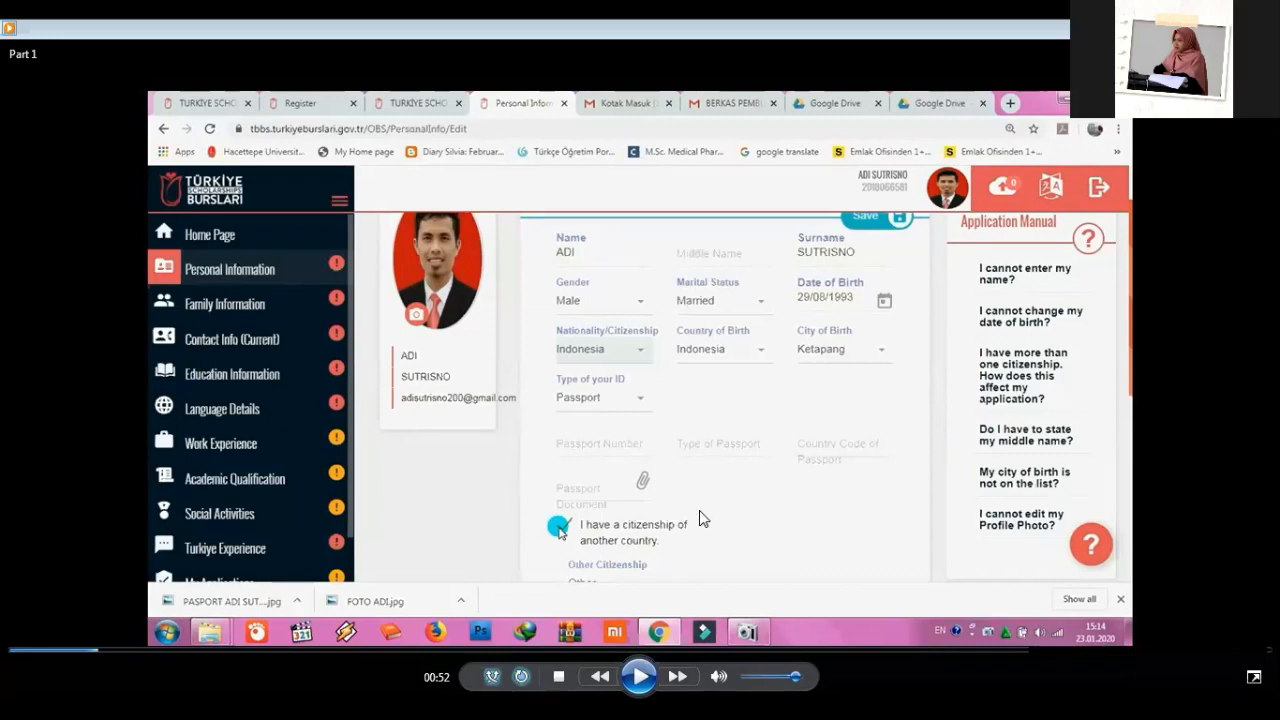
left_click(638, 678)
left_click(640, 677)
left_click(640, 678)
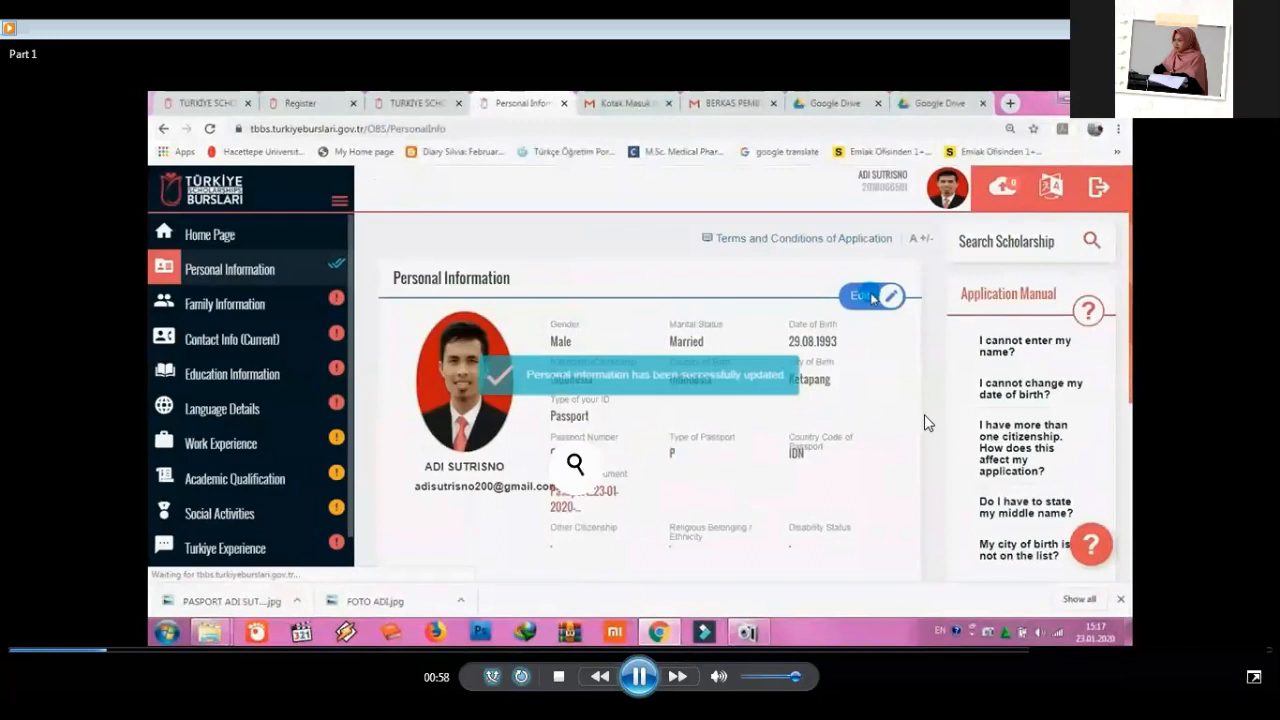
left_click(640, 677)
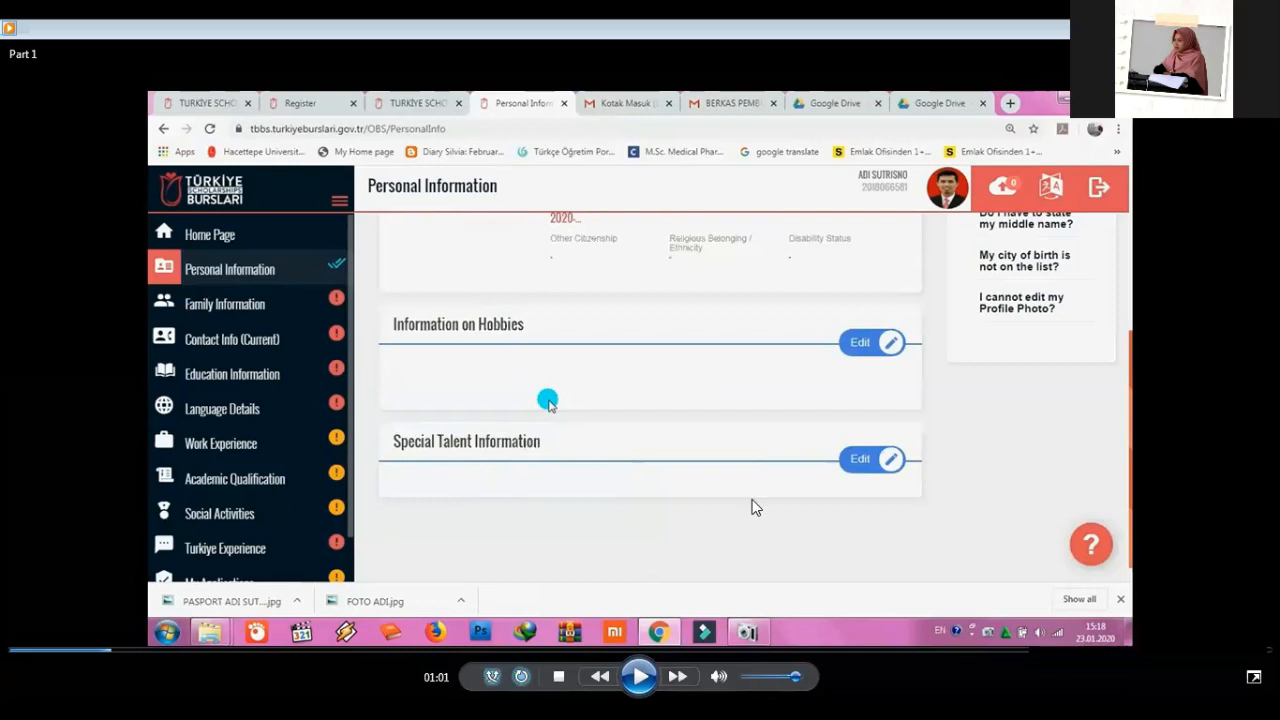
Play the hobbies part of the video with a pause on the hobby checklist at 01:07, stopping on the filled-in hobbies at 01:21.
left_click(640, 676)
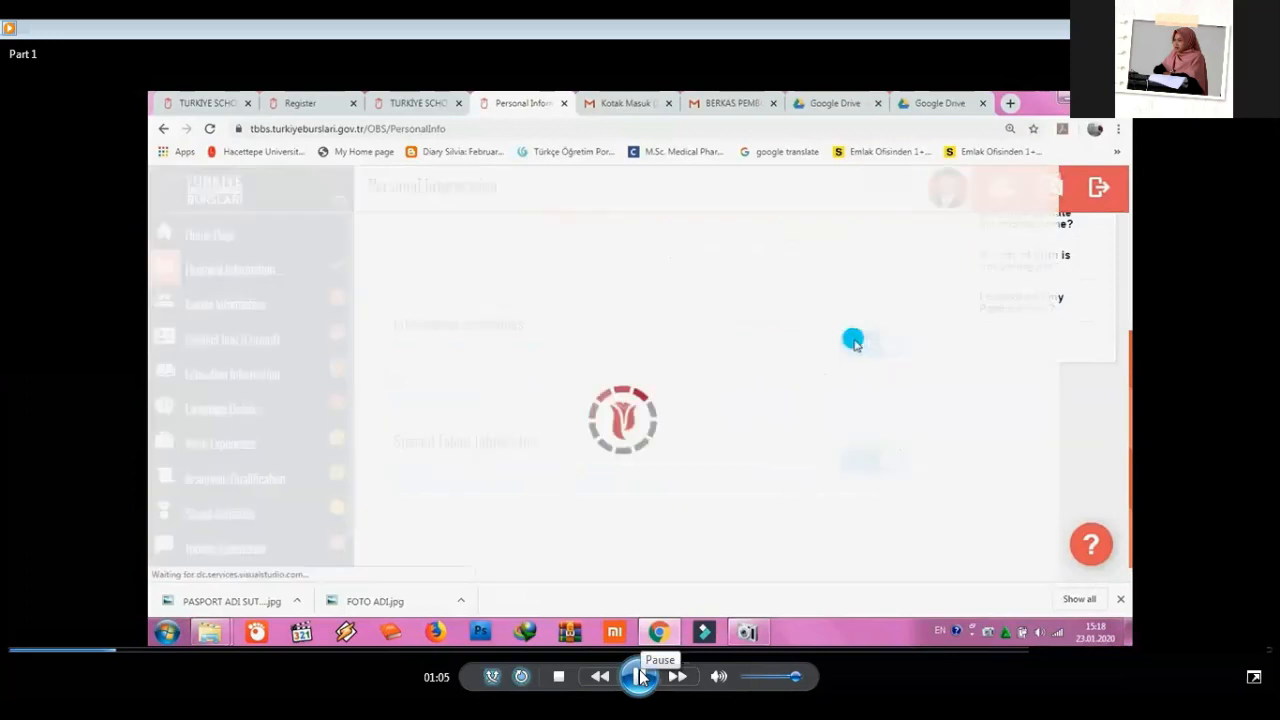
left_click(640, 676)
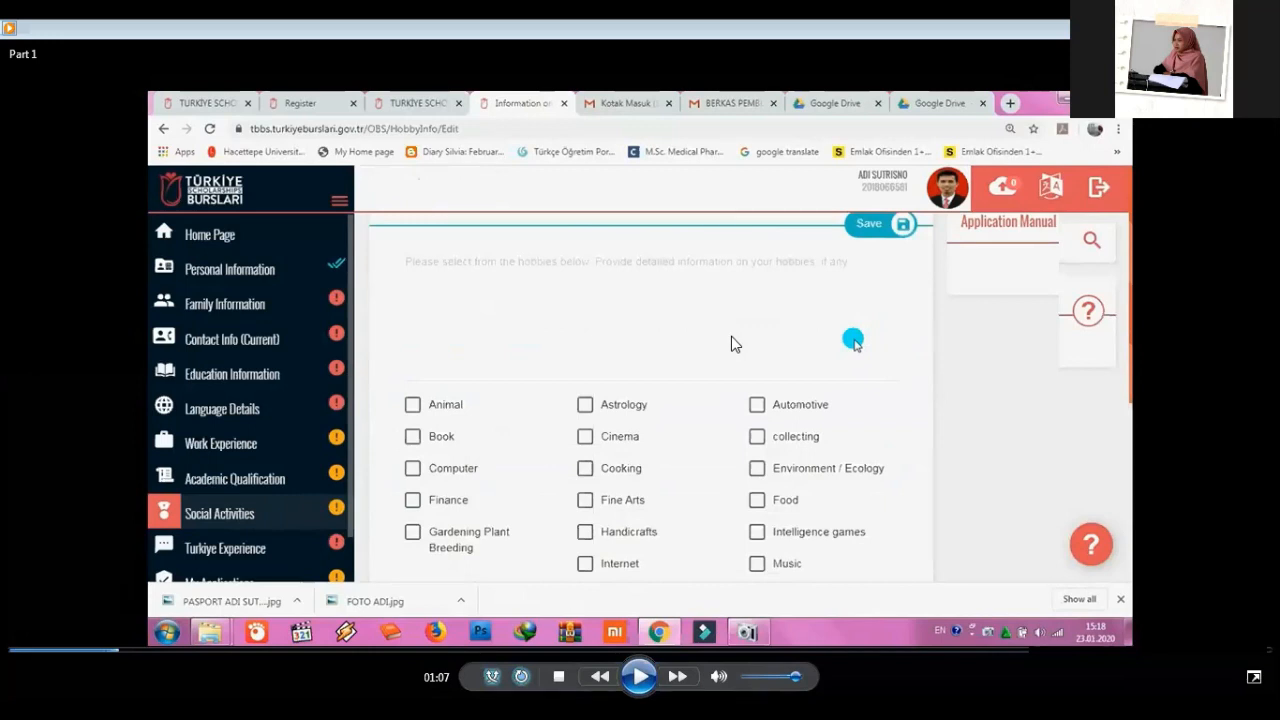
left_click(640, 676)
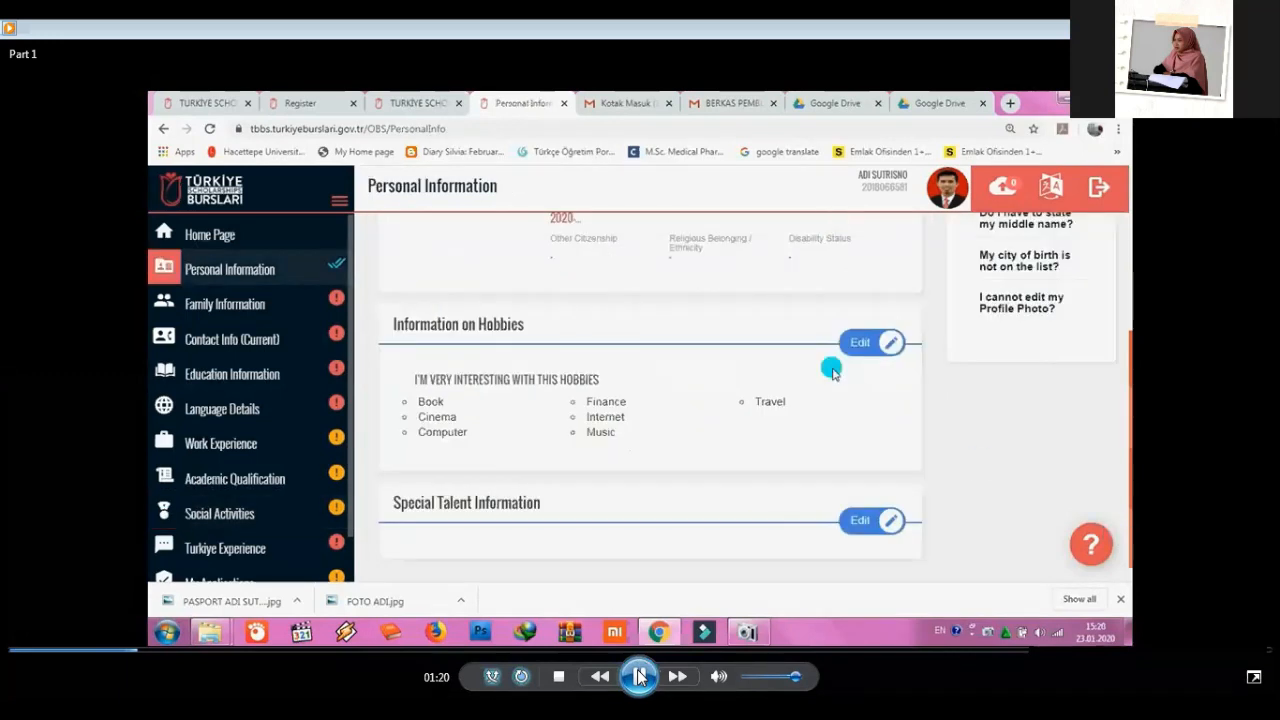
left_click(640, 677)
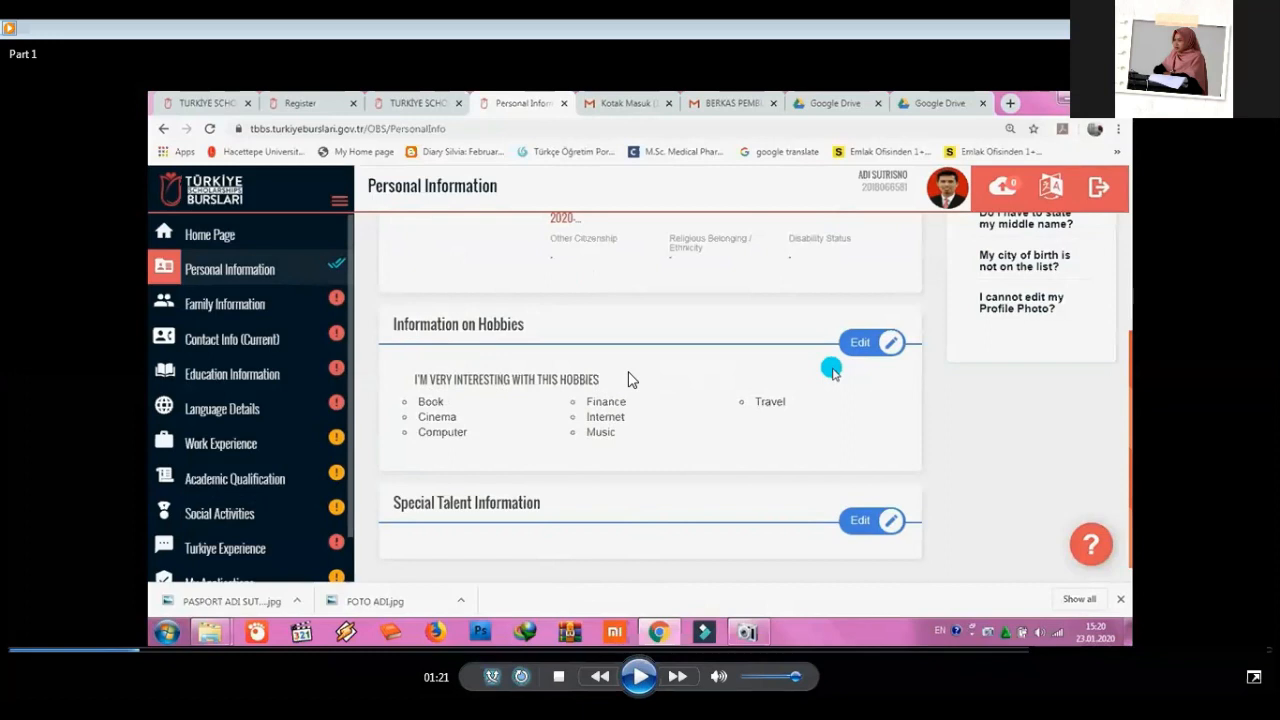
Play the special talent selection with a pause at 01:34, skip to about 01:51, and continue to the family information form at 02:06.
left_click(640, 676)
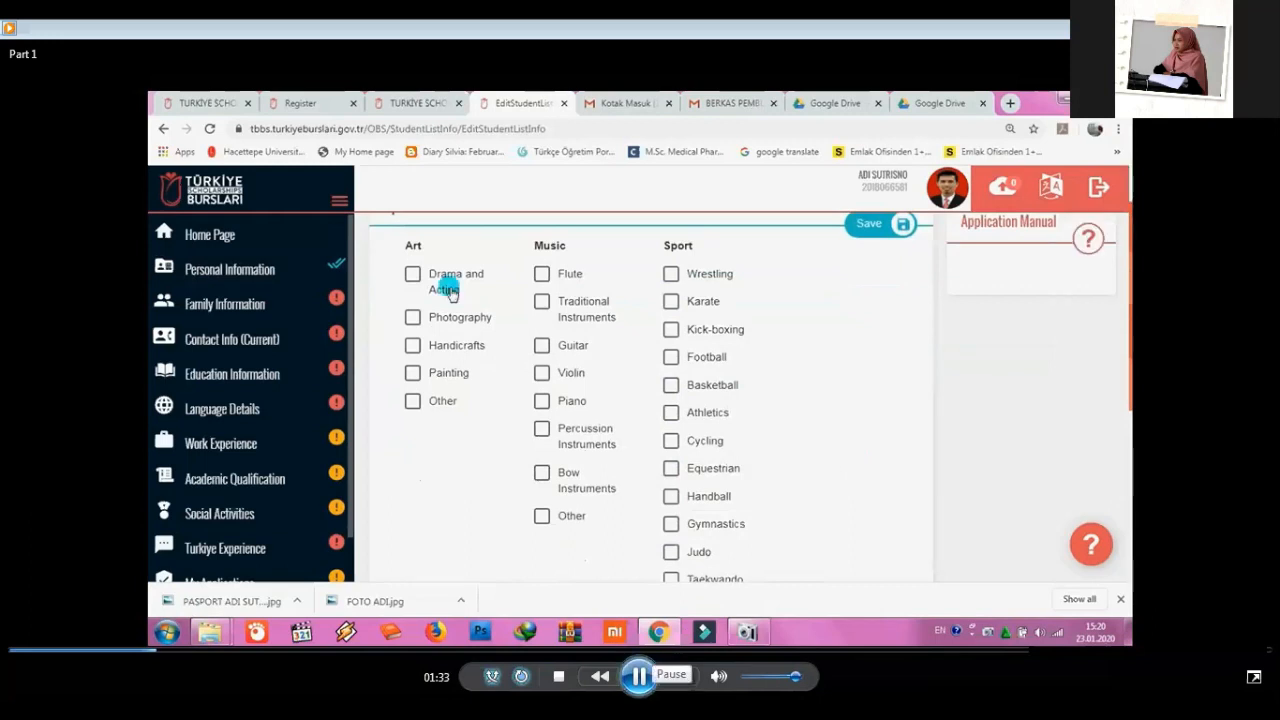
left_click(638, 676)
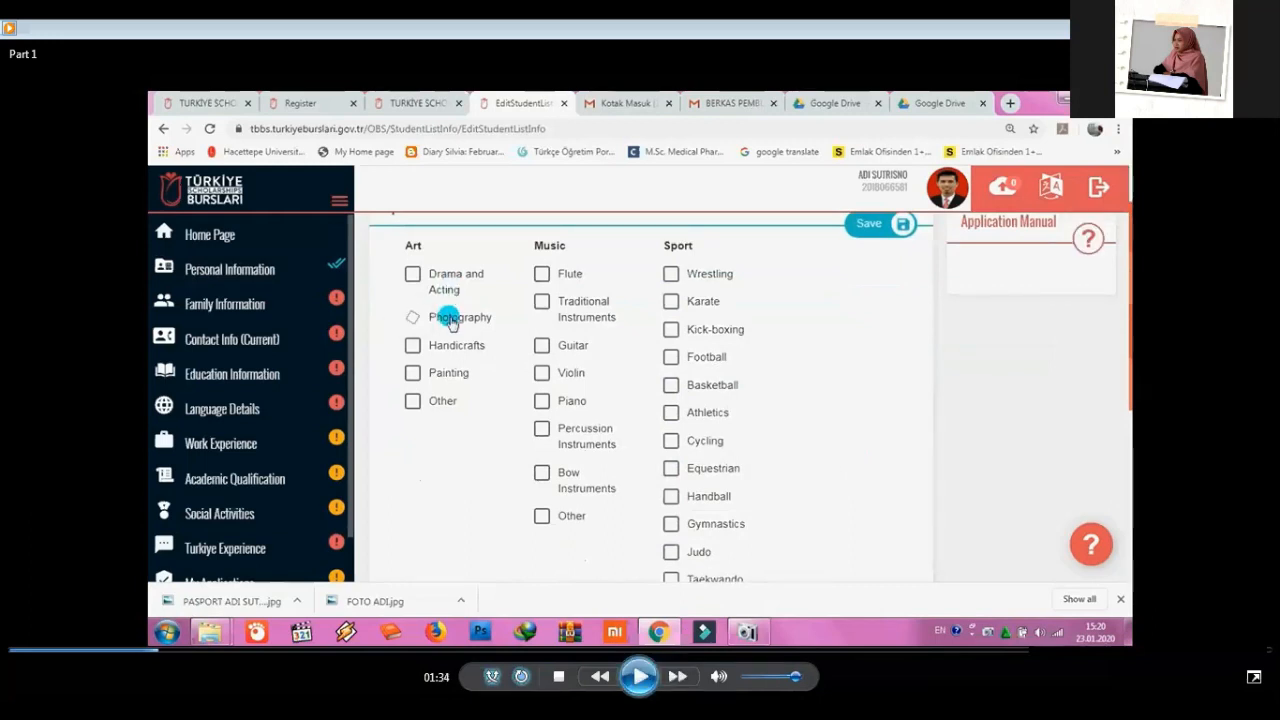
left_click(638, 676)
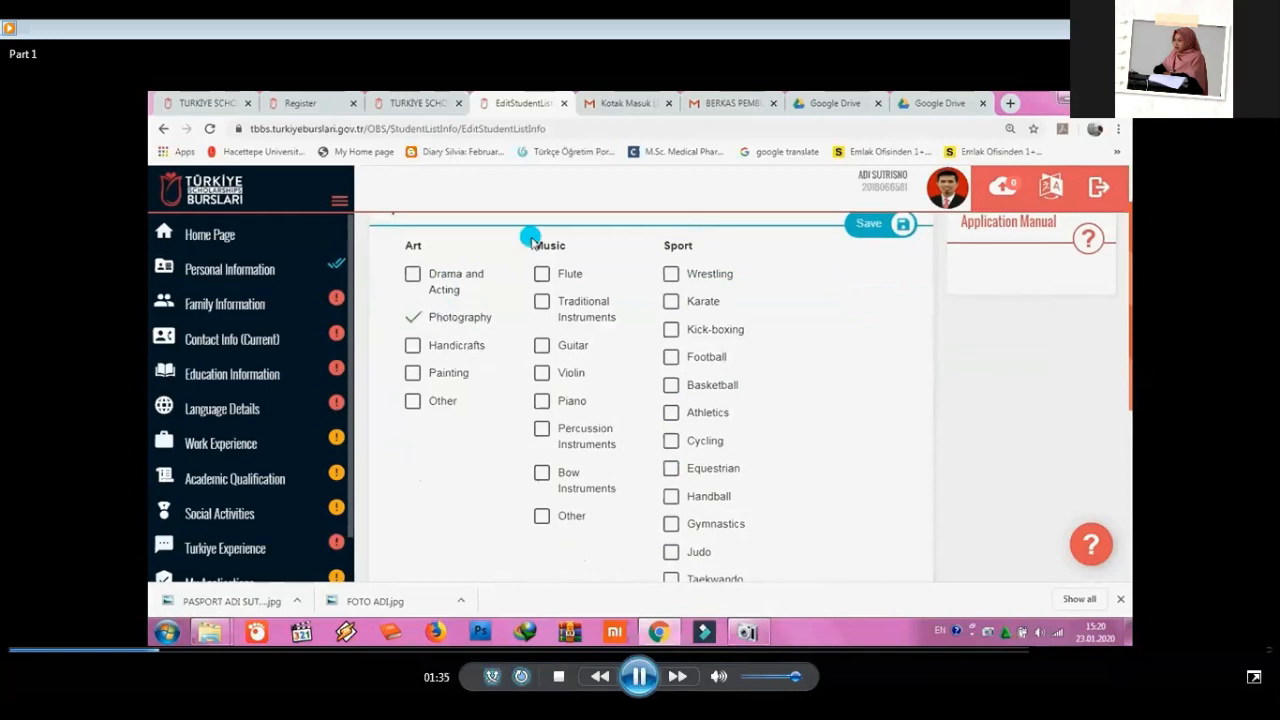
left_click(638, 678)
left_click(172, 650)
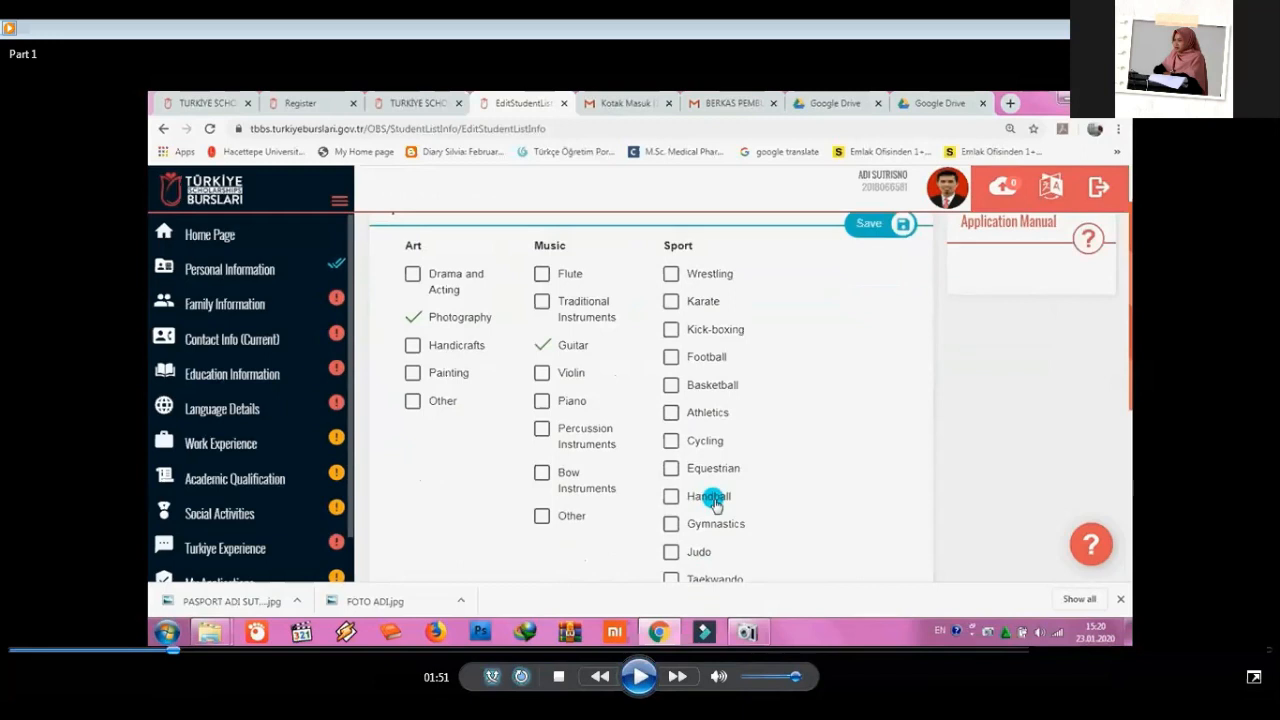
key("space")
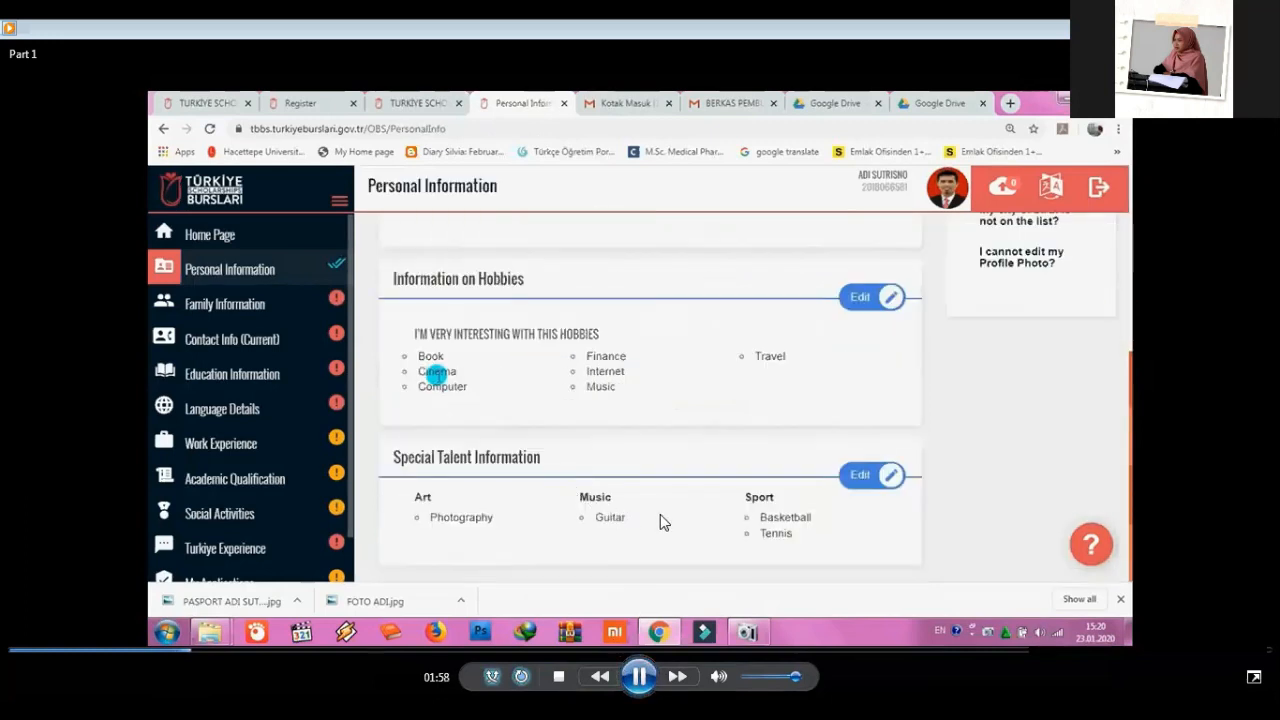
left_click(640, 684)
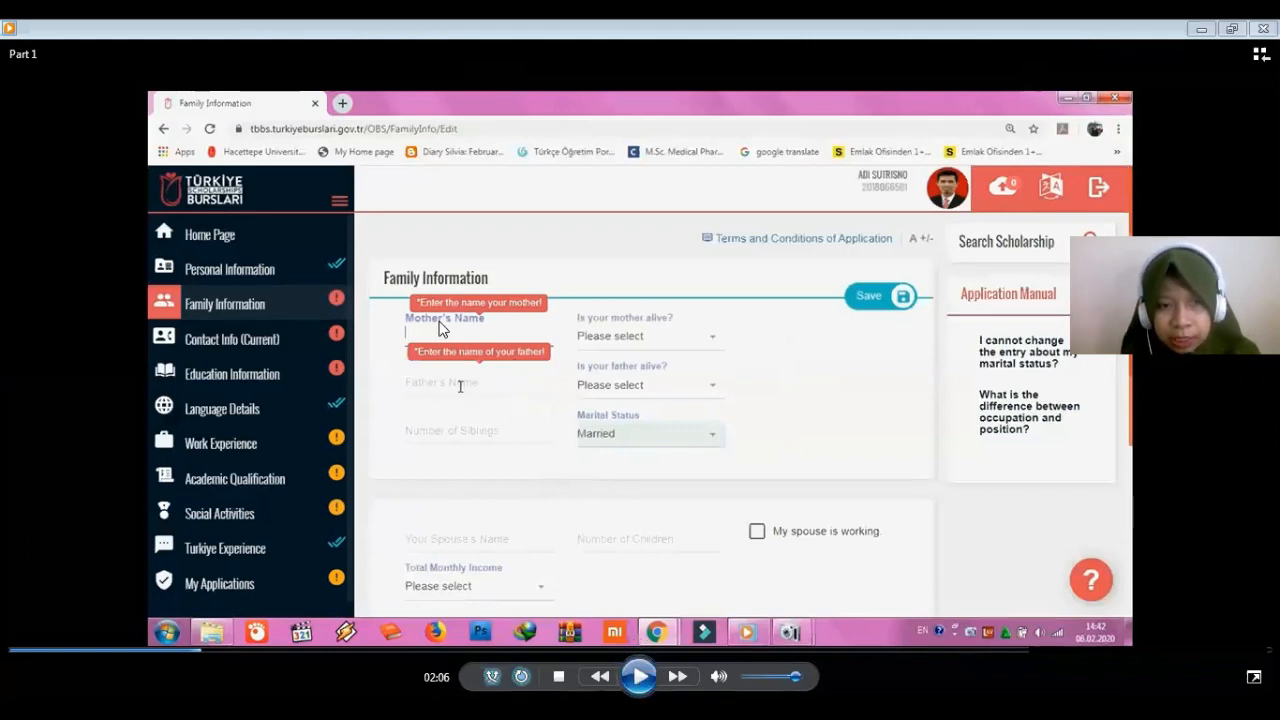
Play the family form's questions about the mother, pausing at 02:09 and 02:14 and stopping on the mother's occupation at 02:20.
left_click(646, 678)
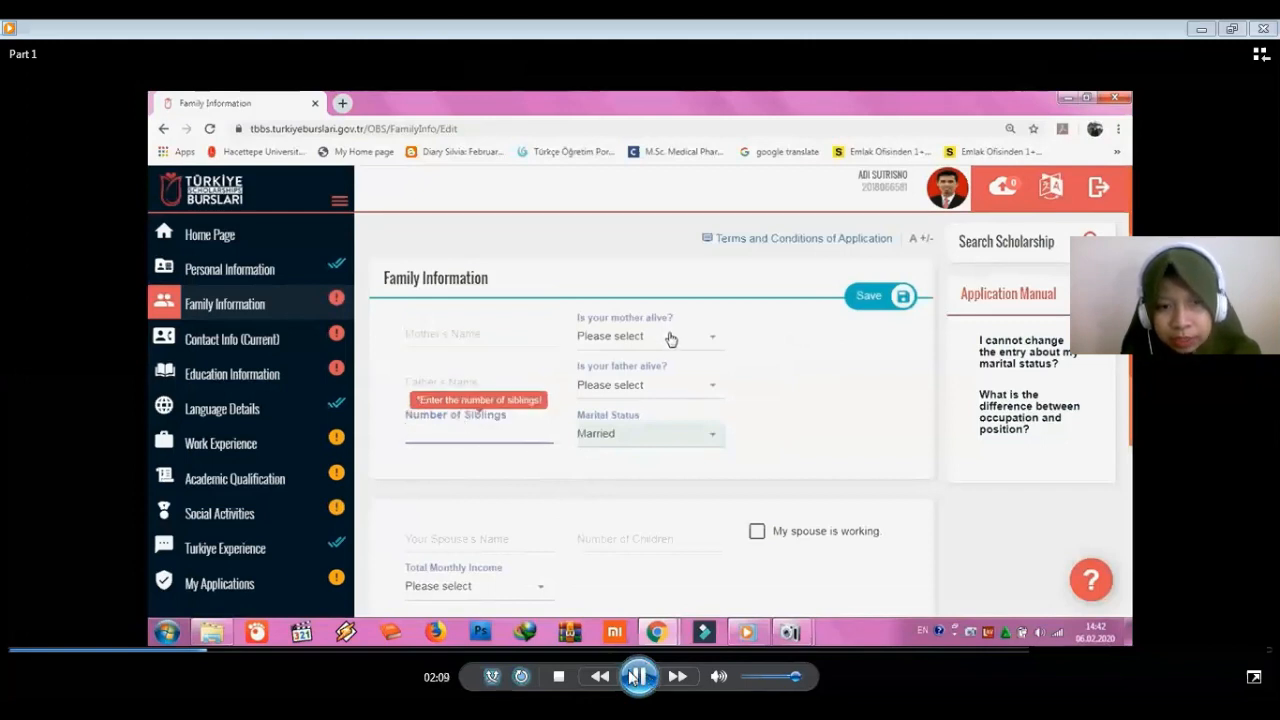
left_click(640, 677)
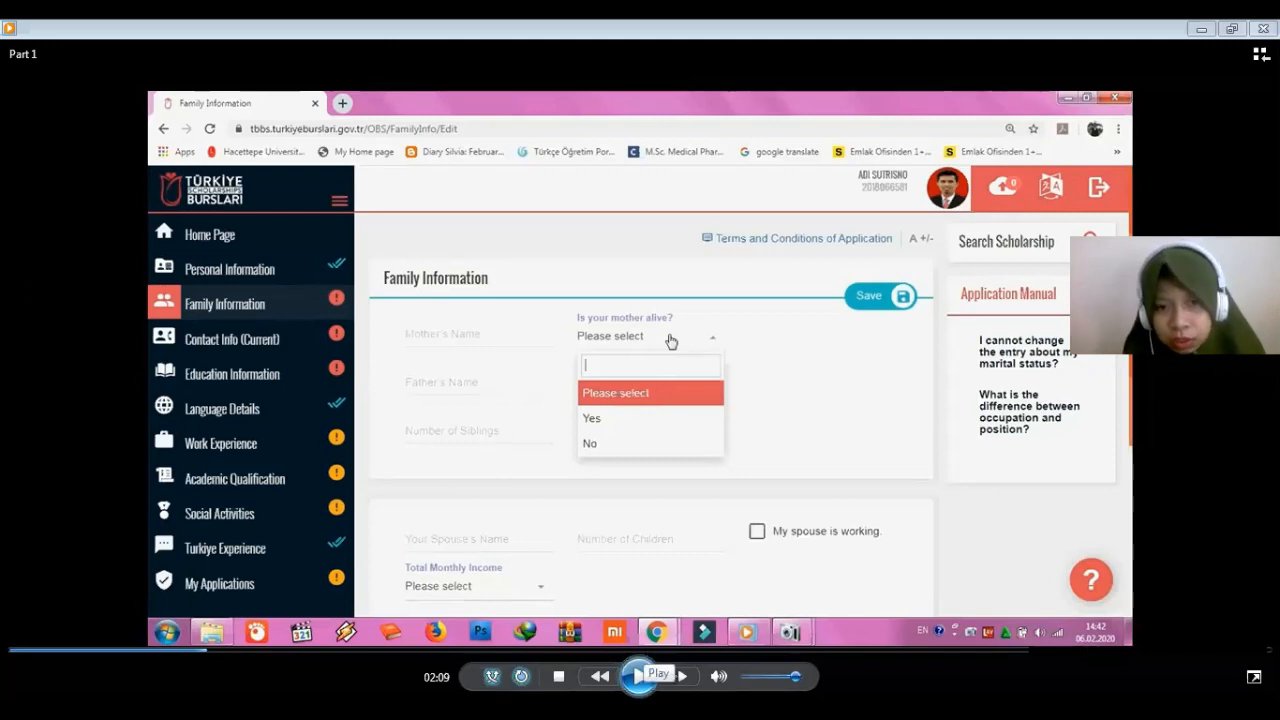
left_click(638, 676)
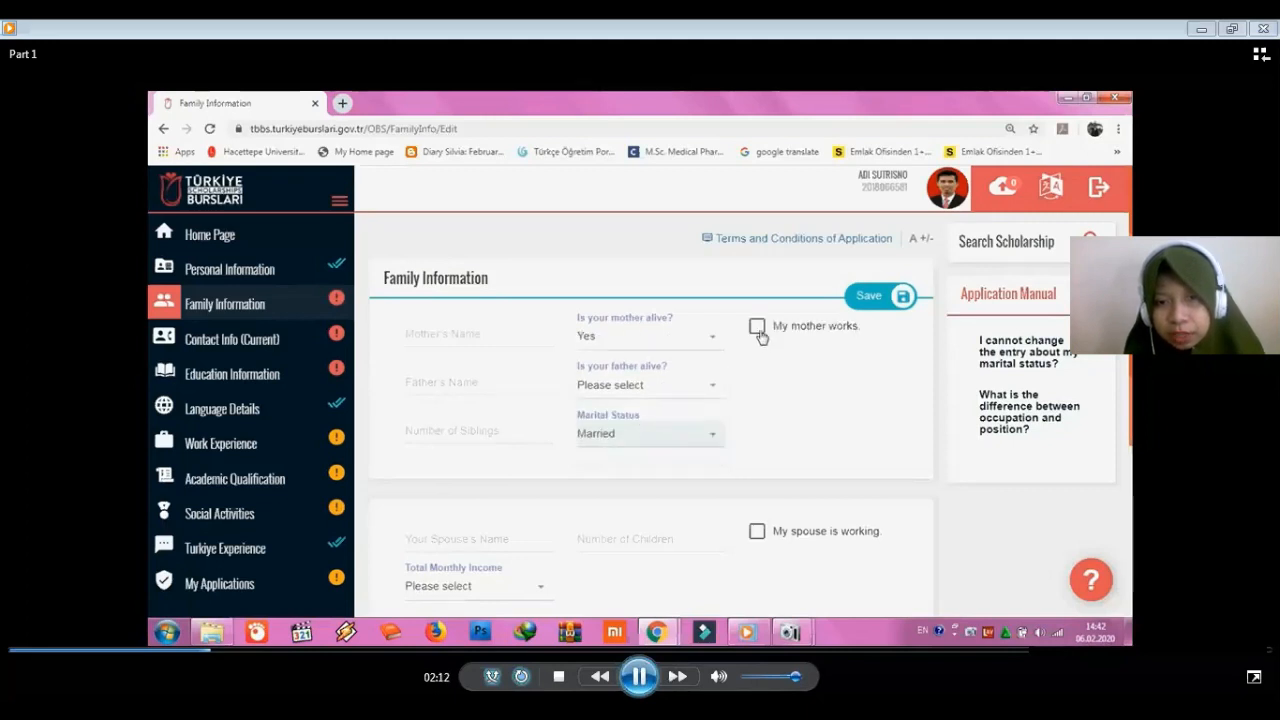
left_click(638, 676)
left_click(638, 676)
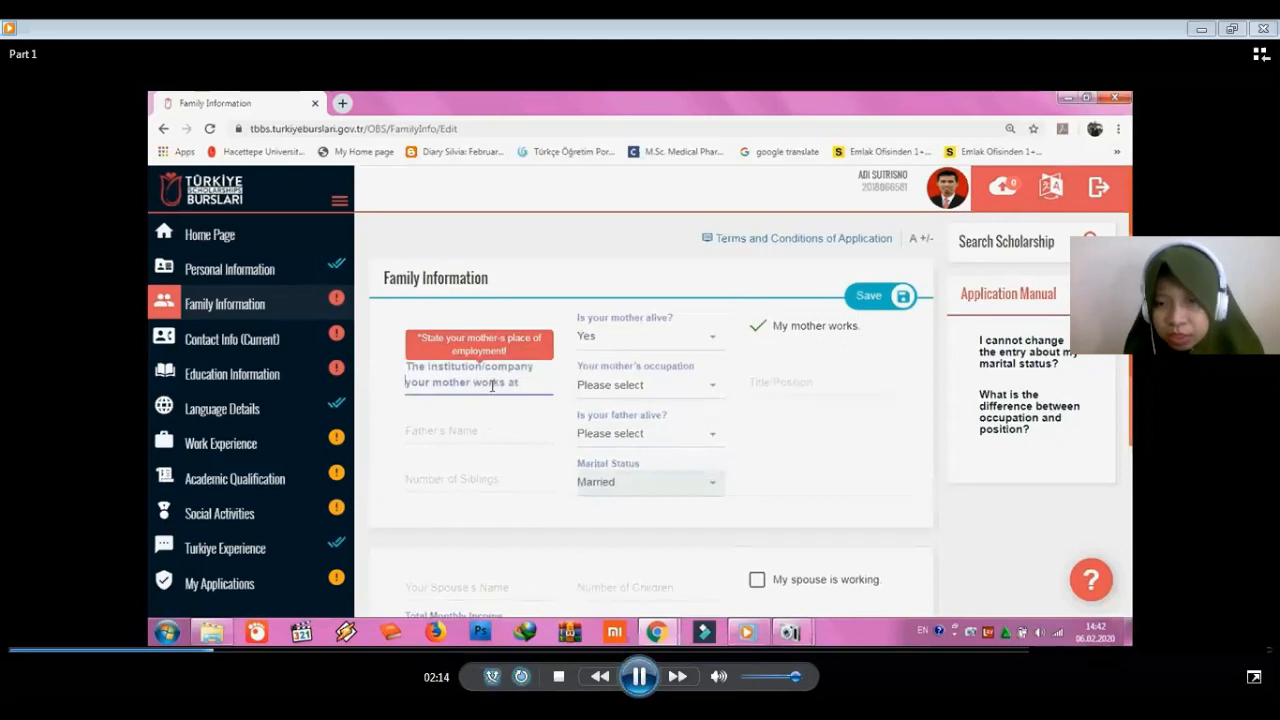
left_click(638, 676)
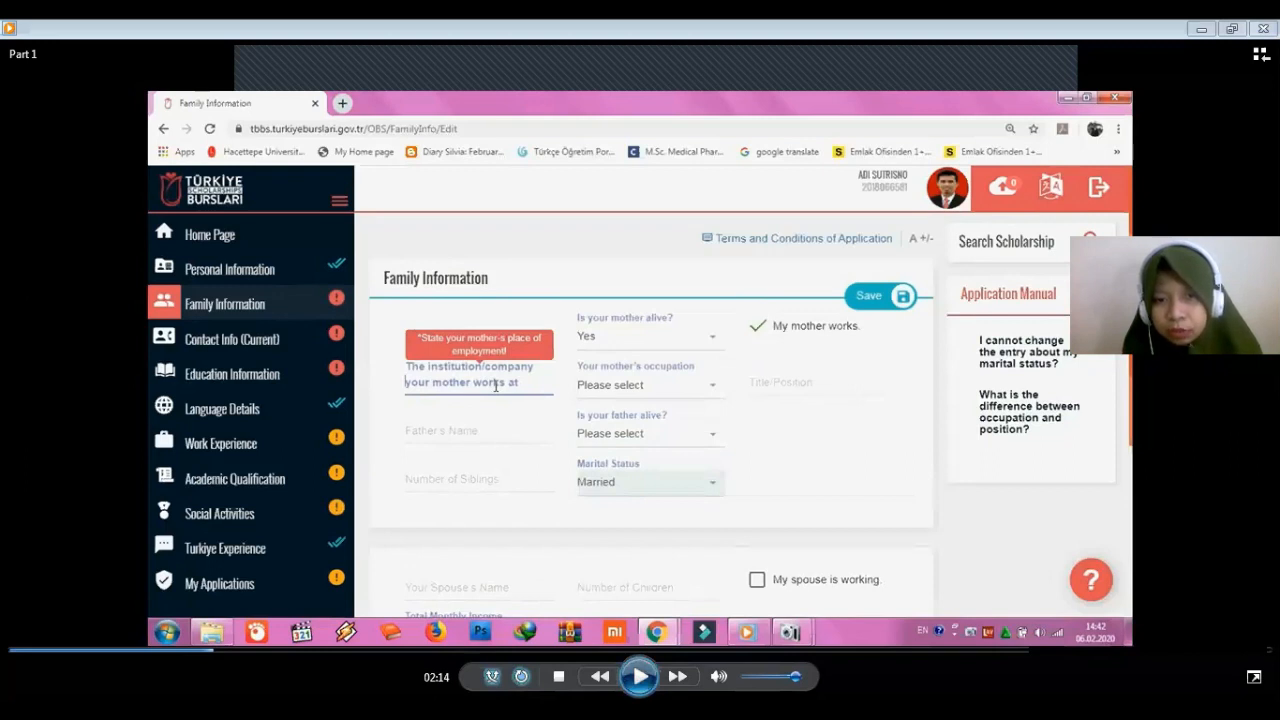
left_click(638, 676)
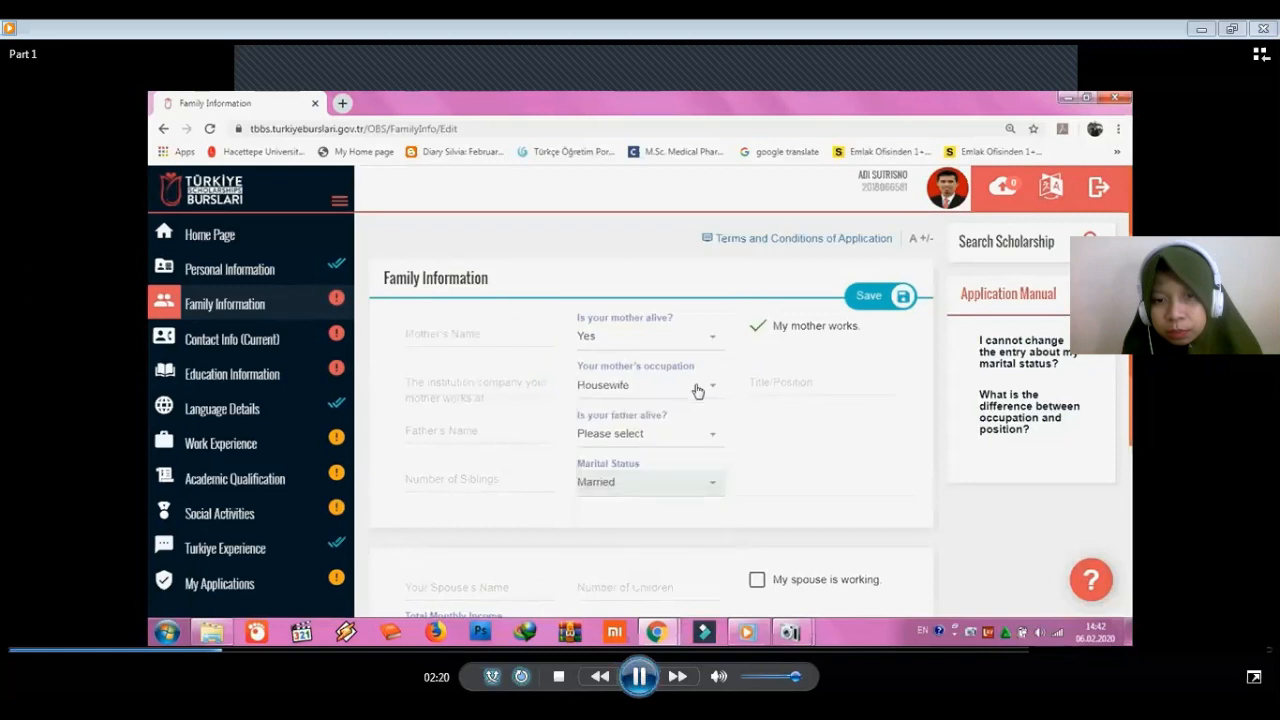
key("space")
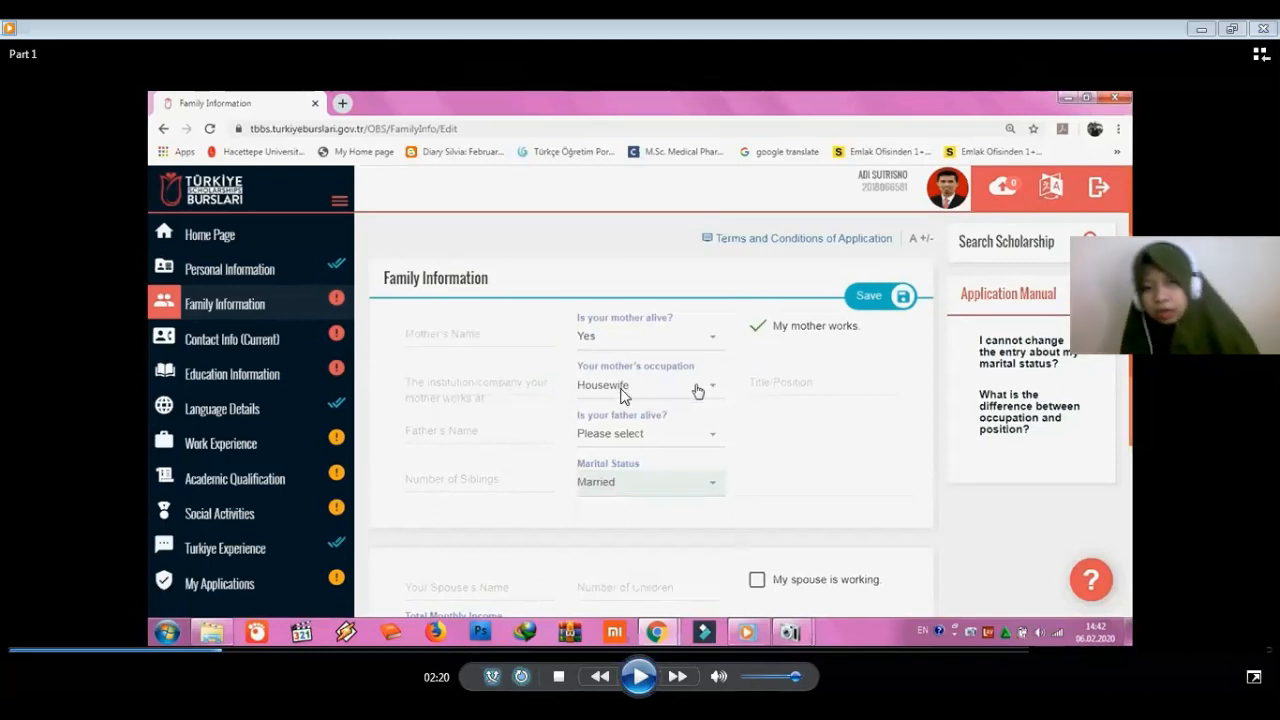
Play on to the monthly income list with a pause at 03:25, skip past the spouse's occupation to about 03:45, and pause at 03:49.
left_click(639, 680)
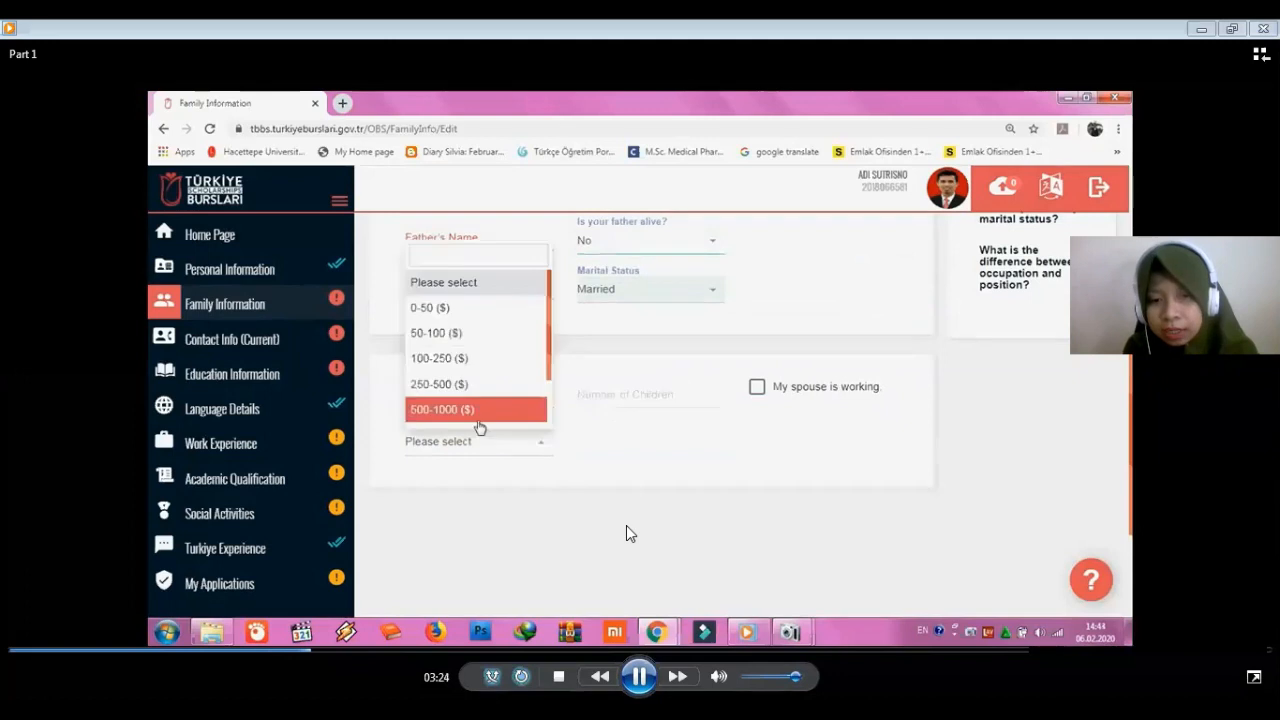
left_click(637, 676)
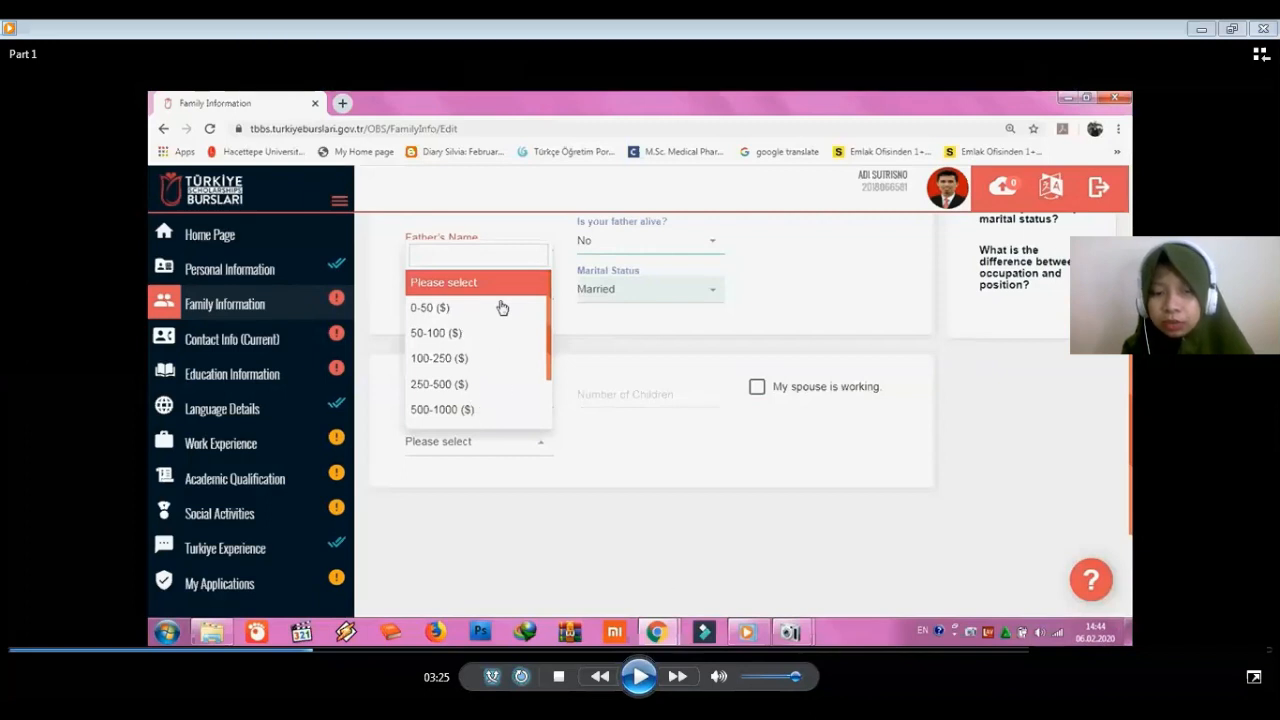
left_click(639, 676)
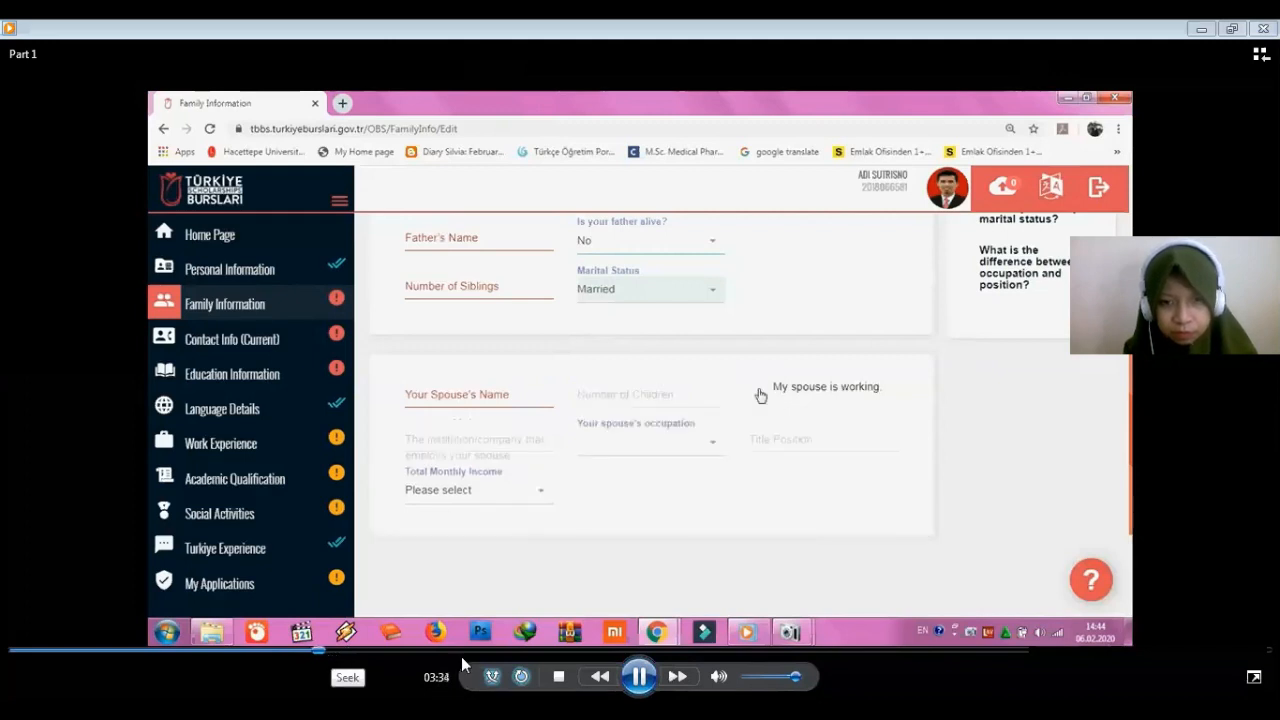
left_click(333, 652)
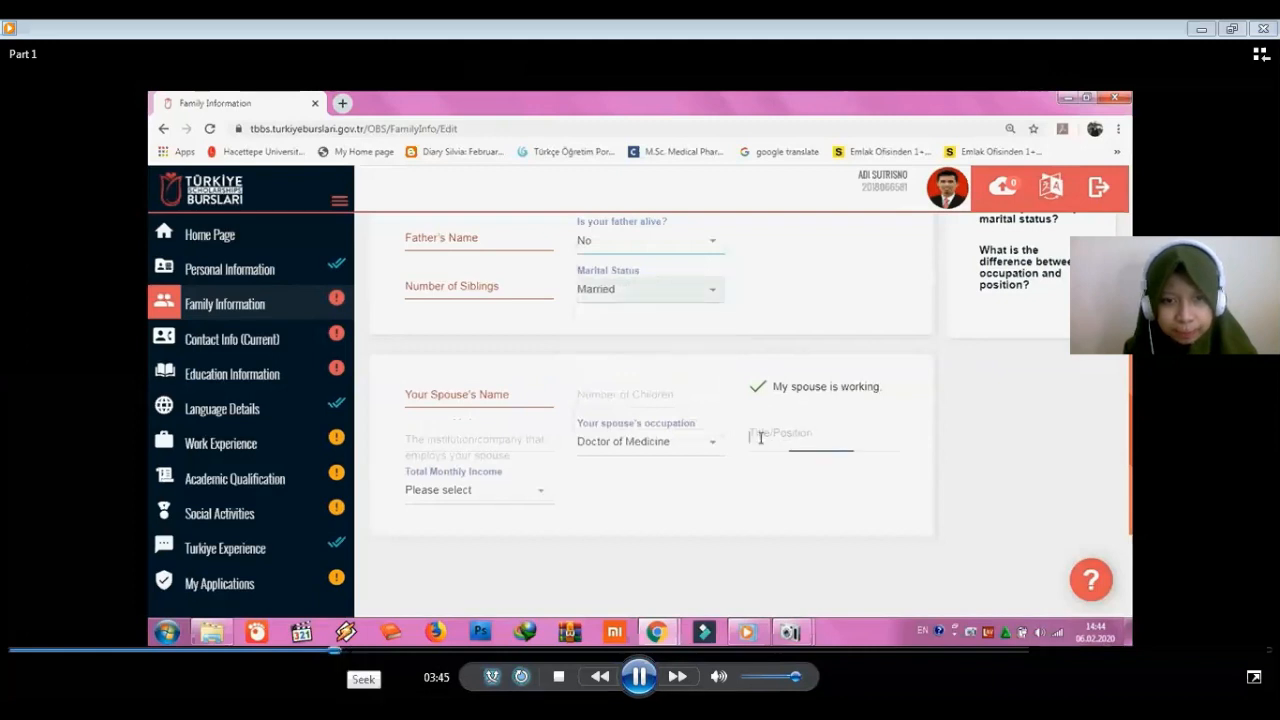
left_click(522, 492)
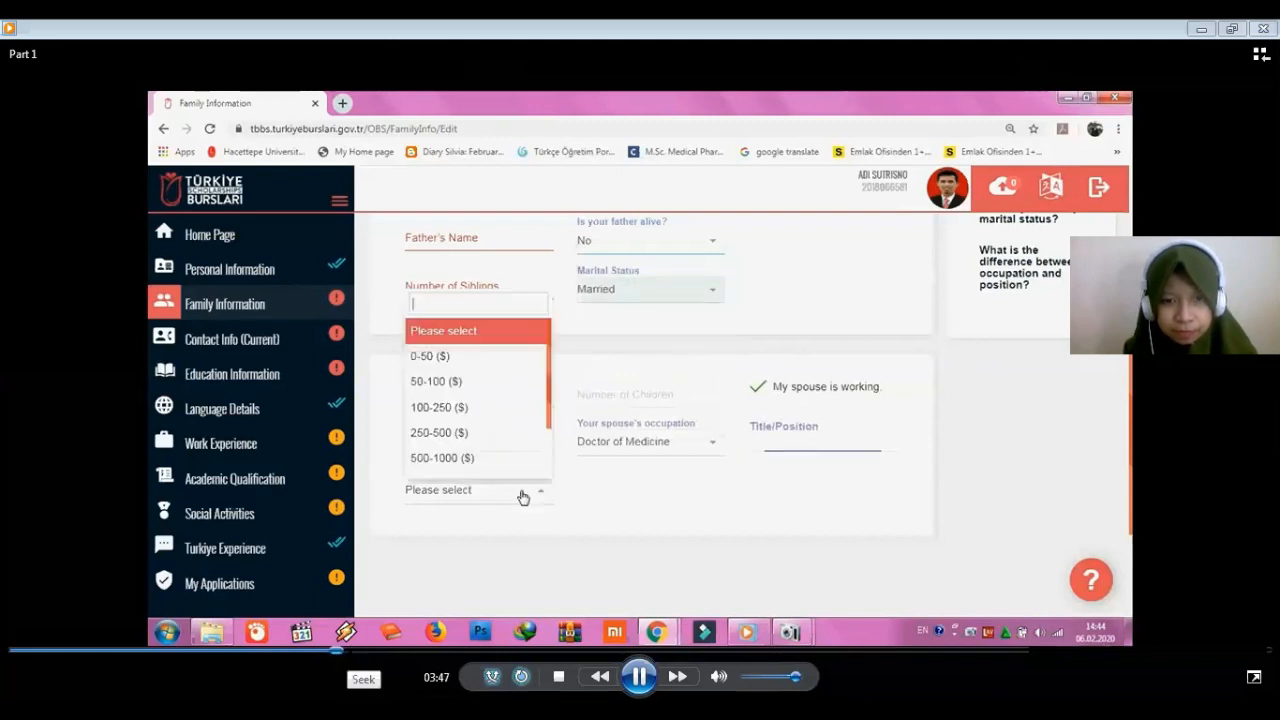
left_click(644, 675)
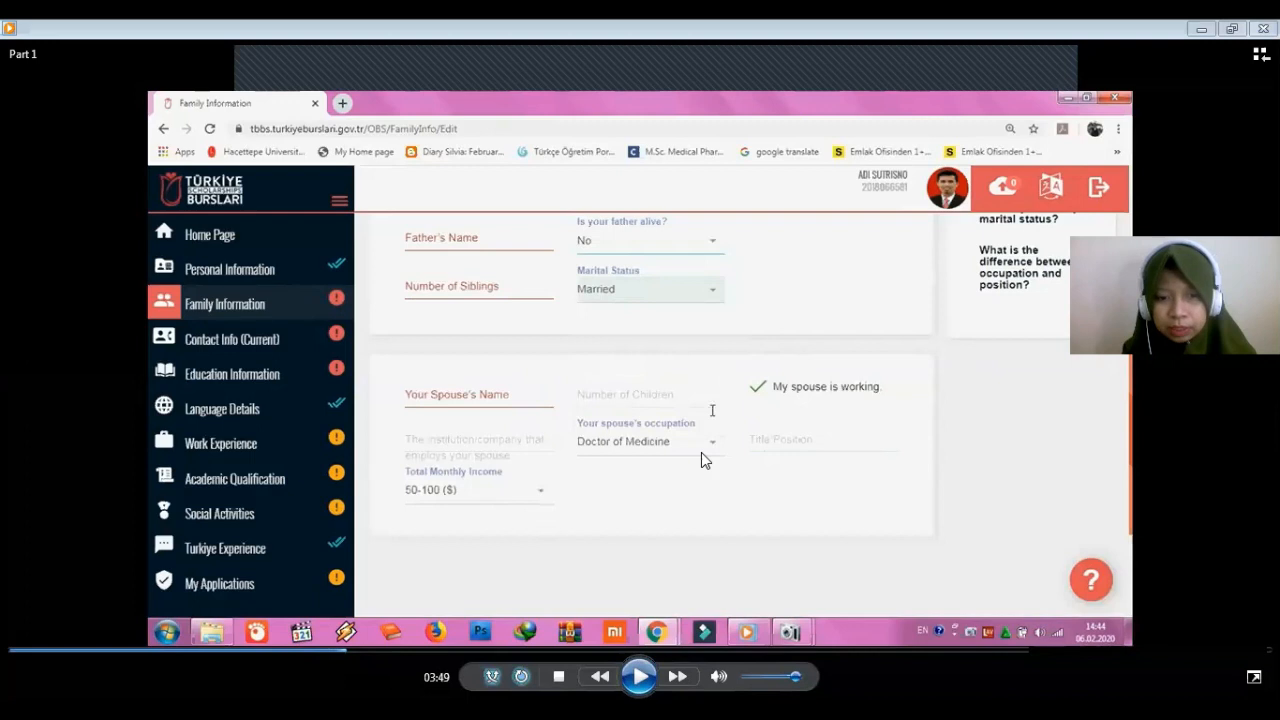
Resume playback, preview the contact information form at about 04:02, and go back to the monthly income list at about 03:57.
key("space")
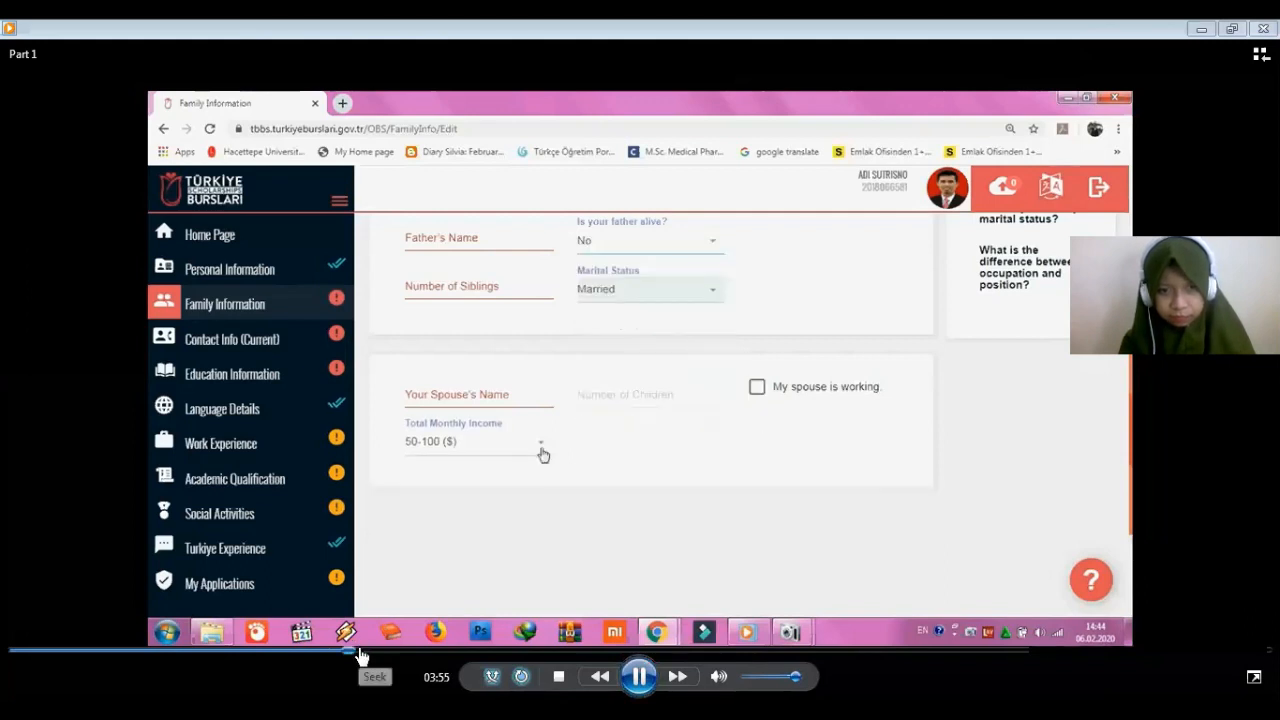
left_click(361, 655)
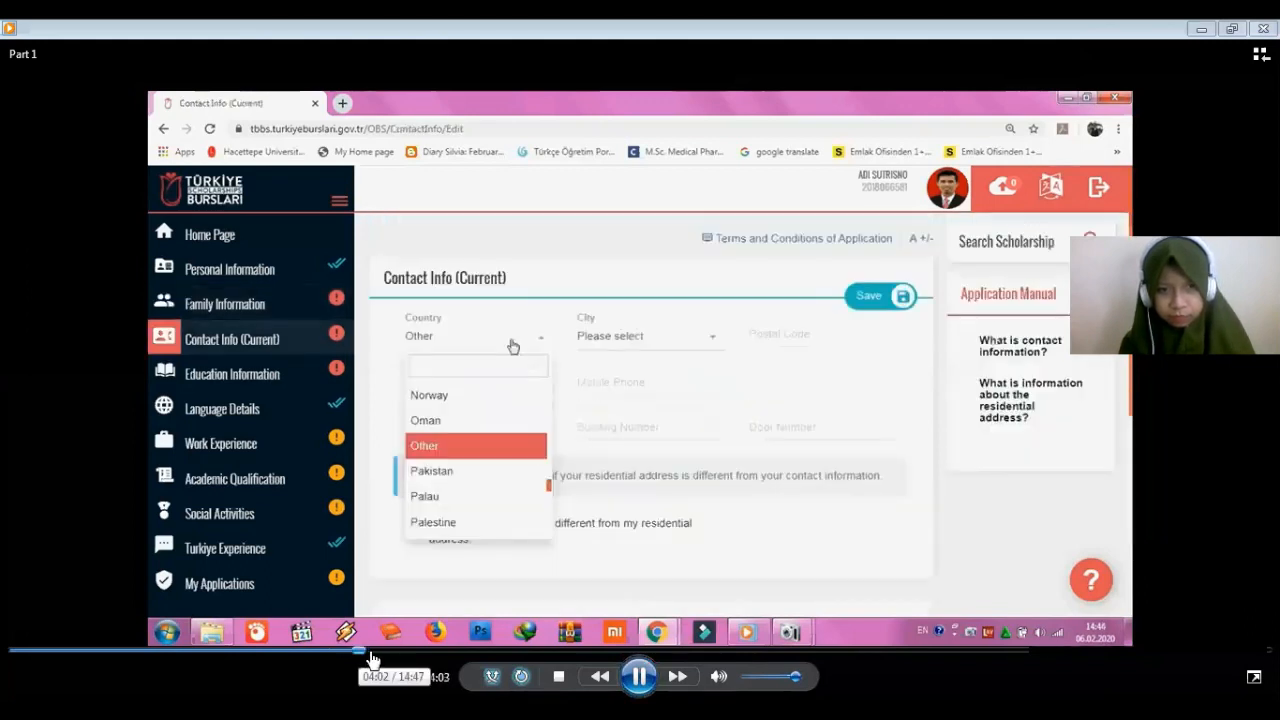
left_click(350, 654)
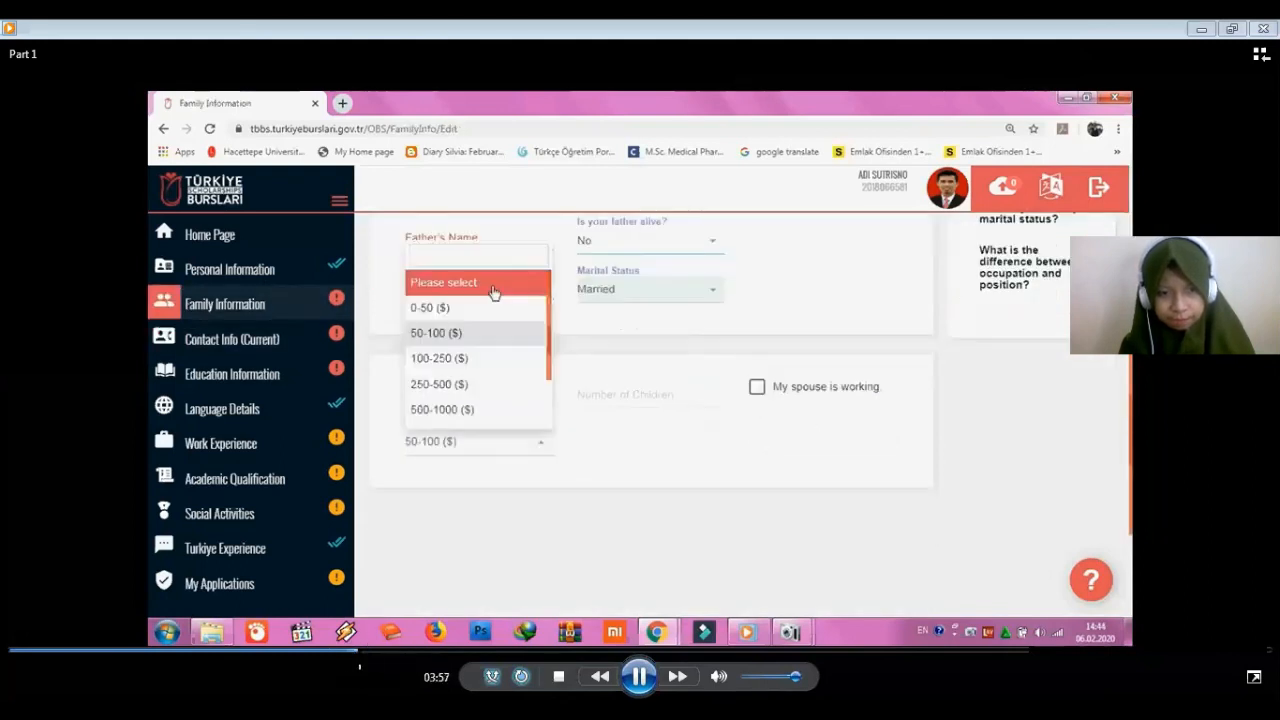
Play the current contact information form, pausing at 04:02 on the country list and at 04:26 on the differing residential address option.
left_click(640, 677)
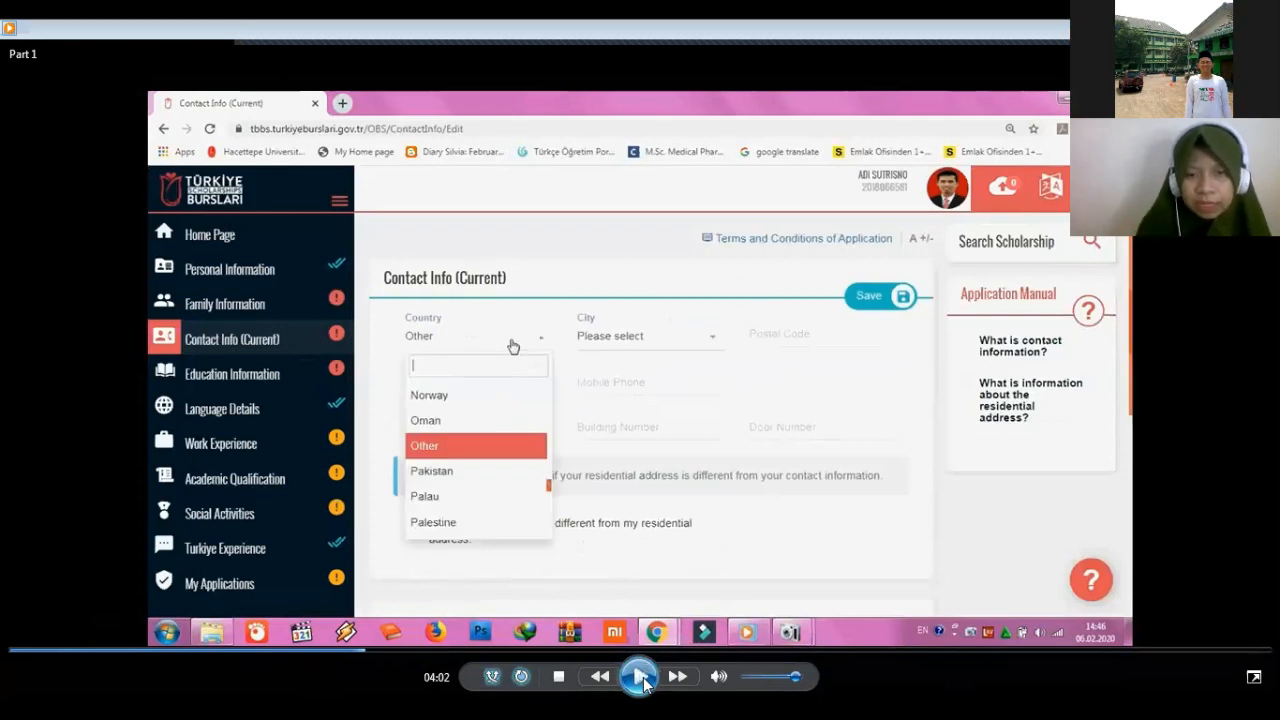
left_click(640, 677)
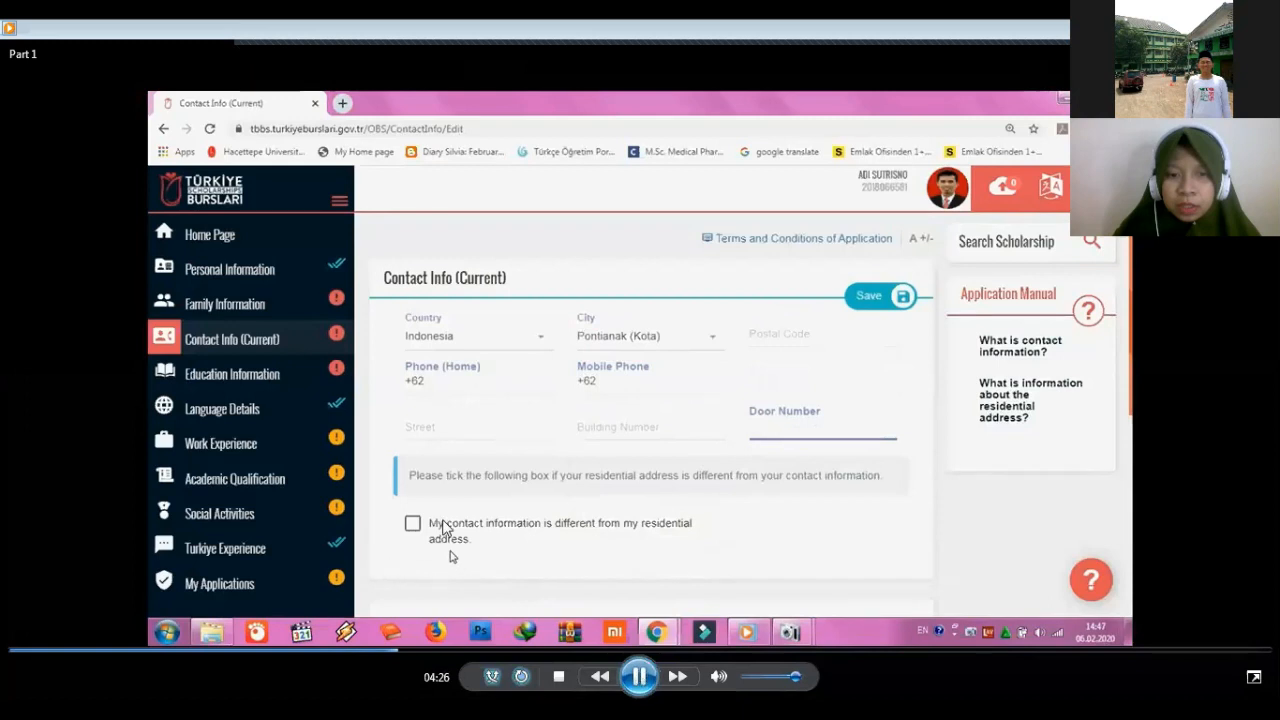
left_click(640, 676)
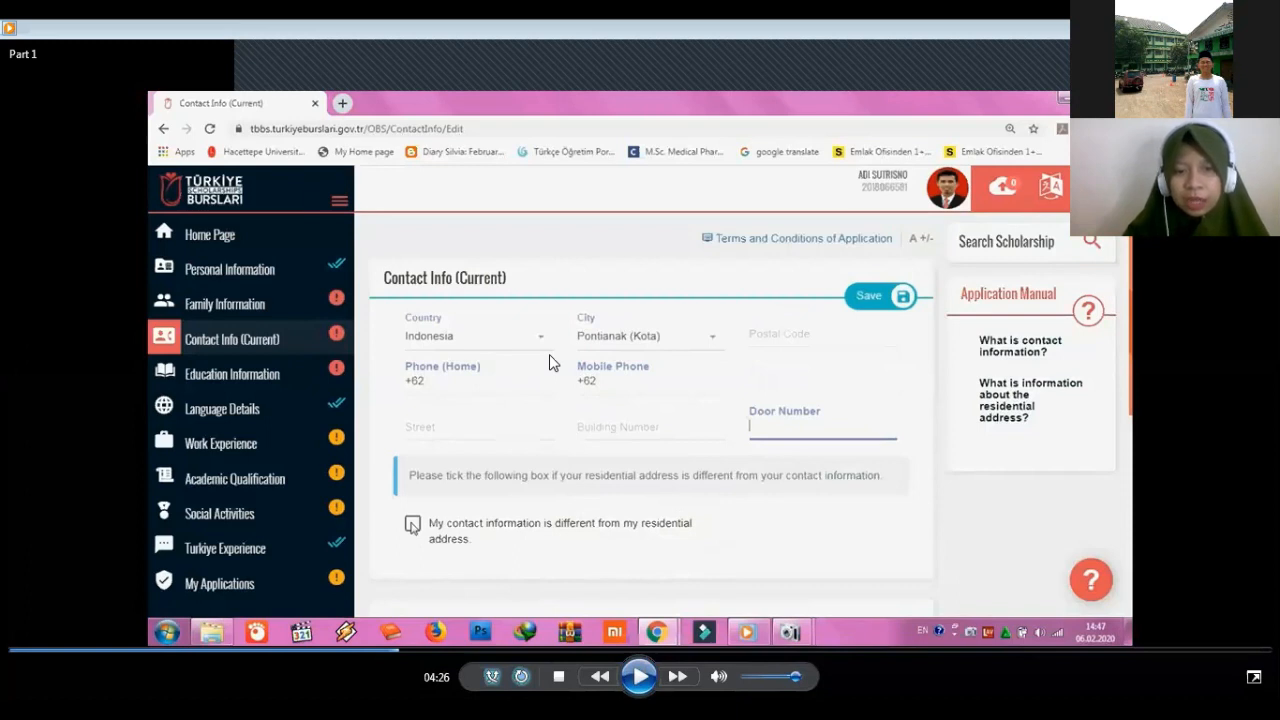
Play the permanent residential address section with a pause at 04:39, skip to about 05:08, and pause at 05:12 on the length of residence.
left_click(640, 677)
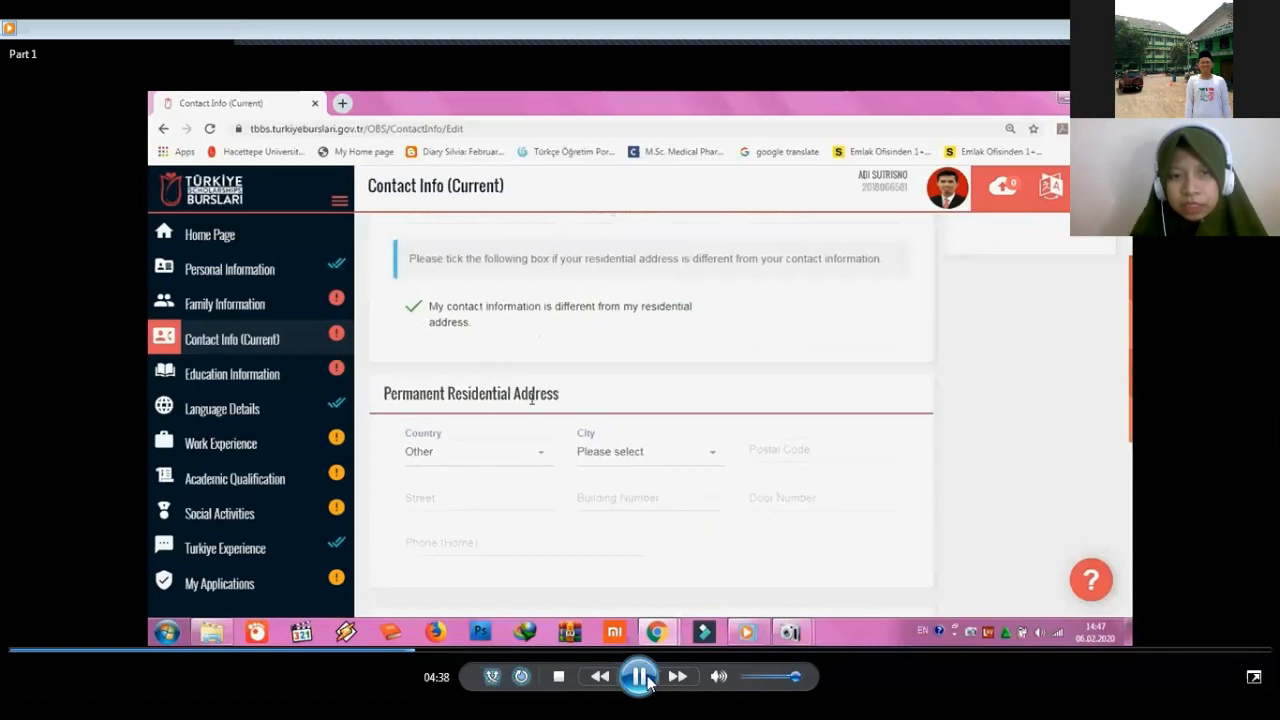
left_click(640, 677)
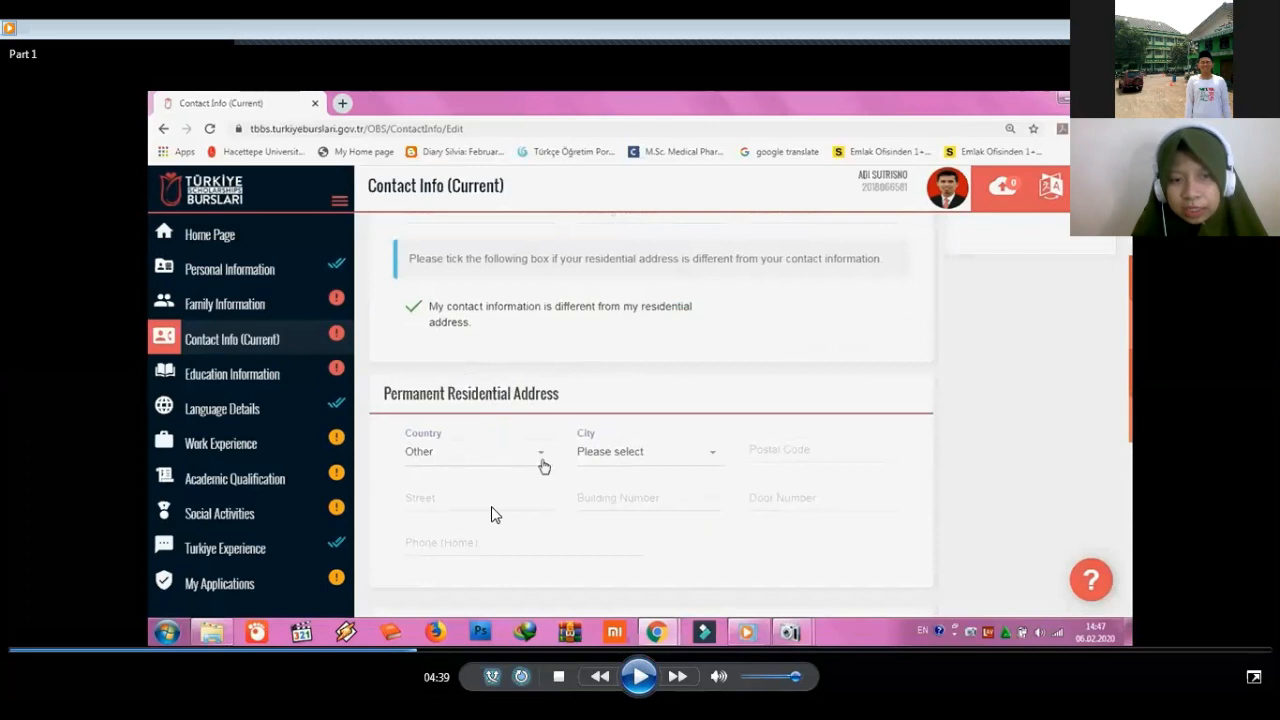
left_click(640, 677)
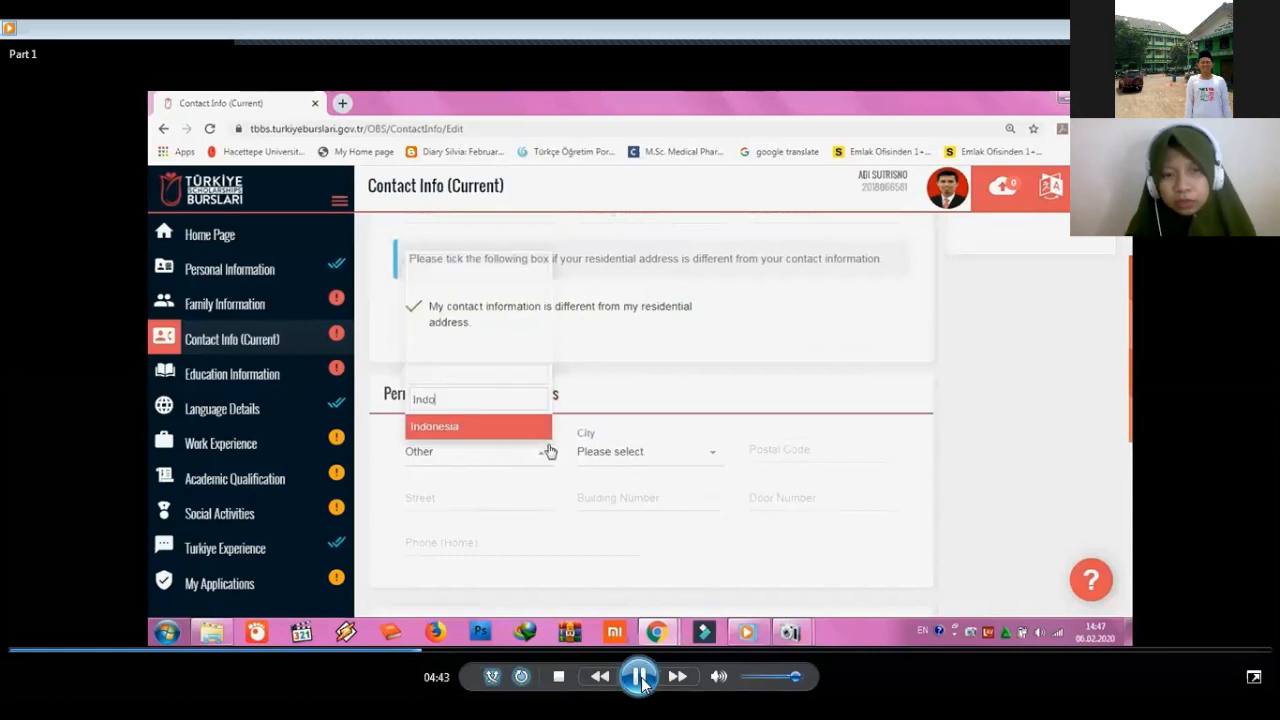
left_click(430, 651)
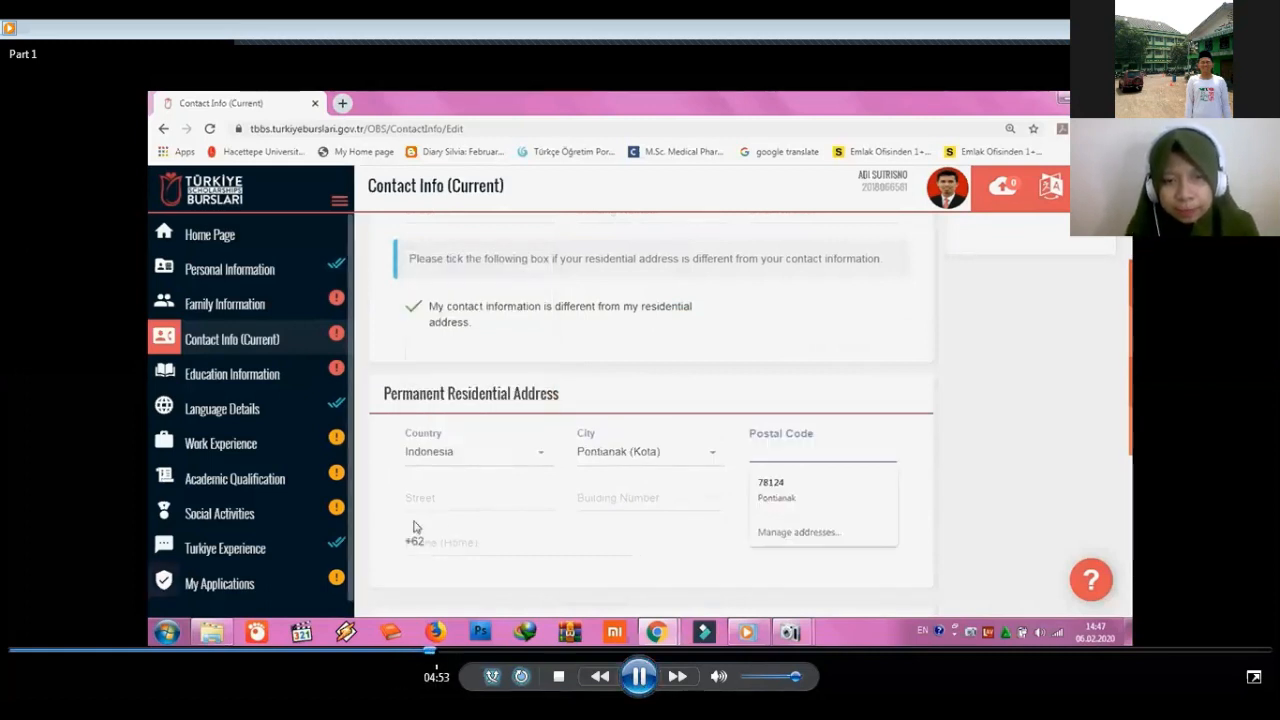
left_click(450, 651)
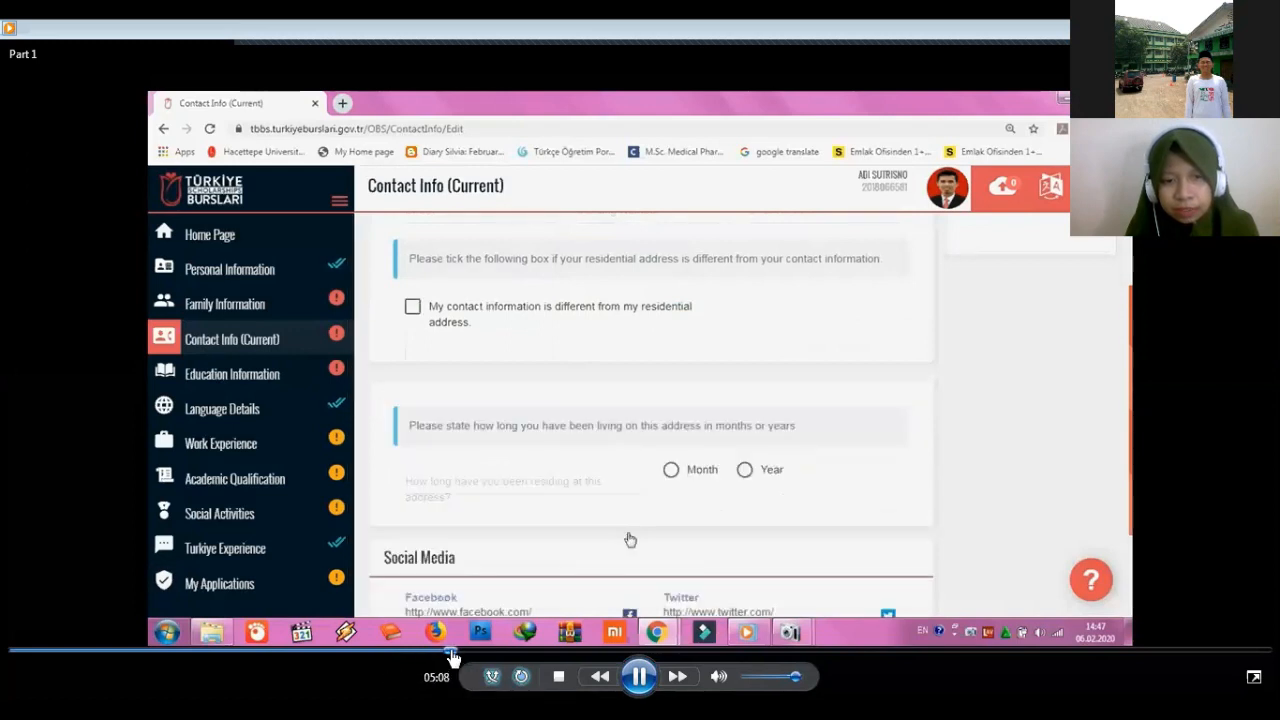
left_click(639, 676)
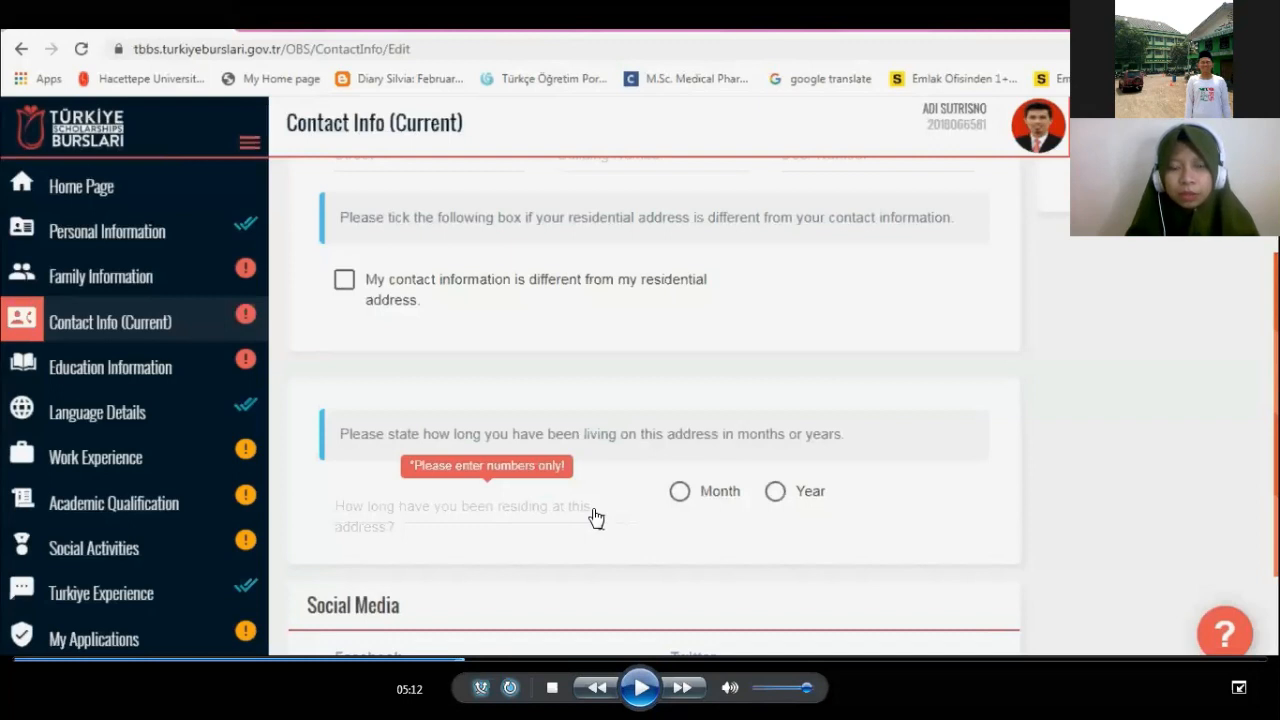
Resume playback, skip from 05:17 to the social media section, and pause on the Facebook address at 05:30 and 05:38.
left_click(650, 686)
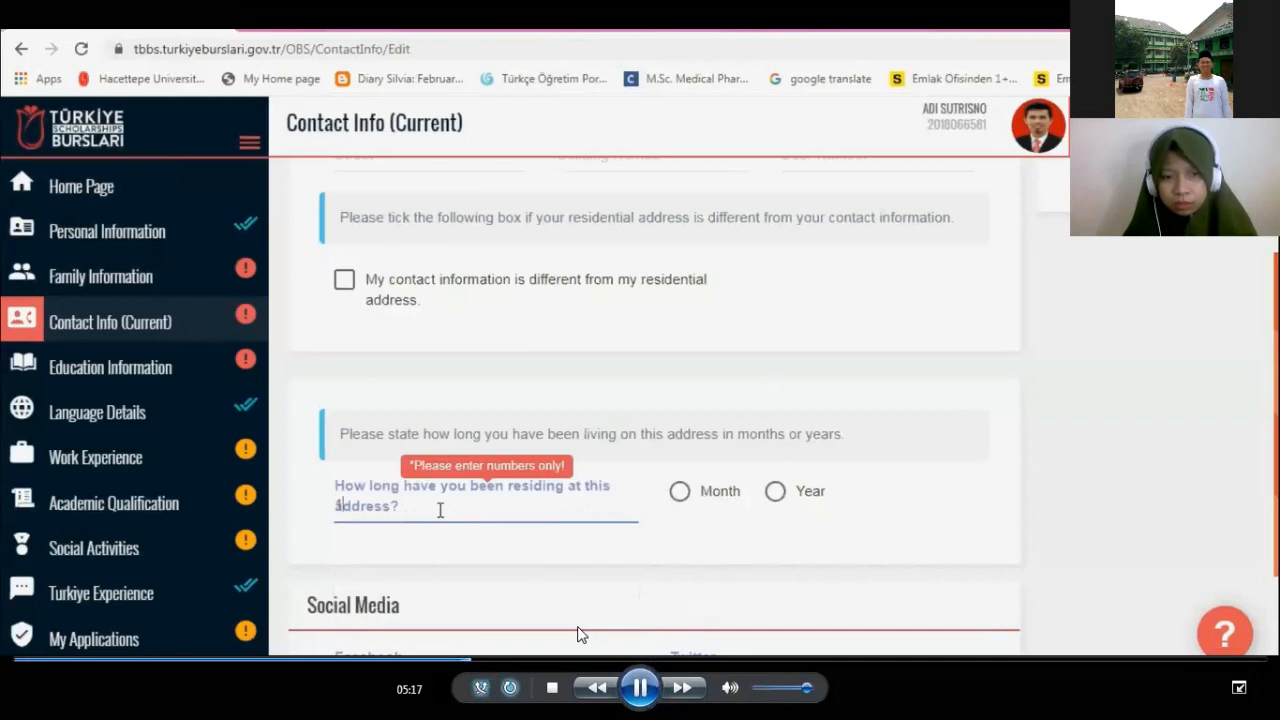
left_click(484, 664)
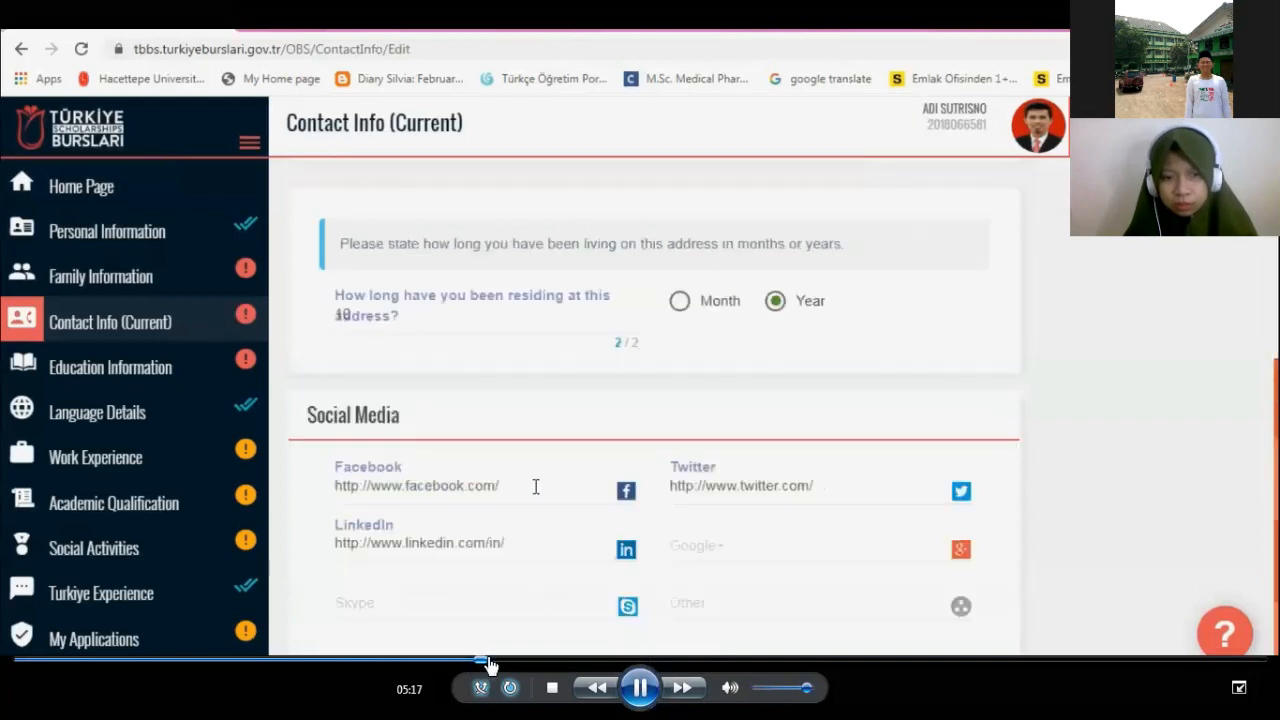
left_click(640, 688)
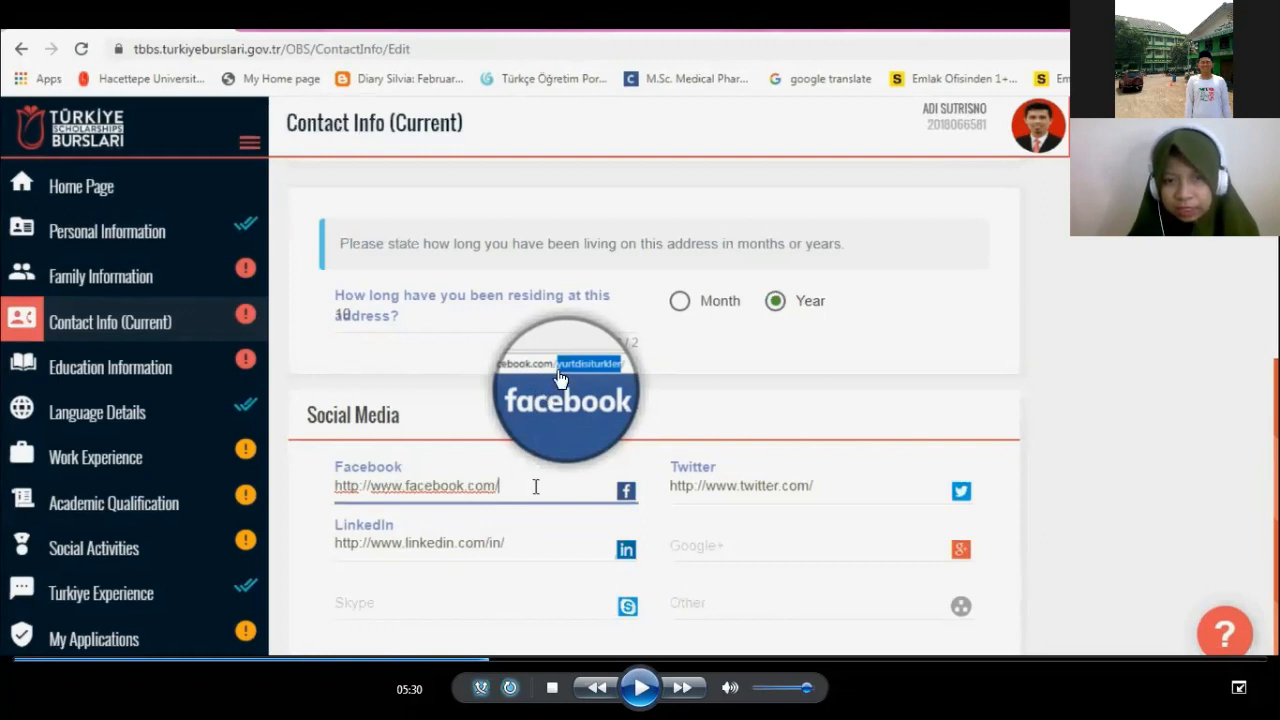
double_click(620, 380)
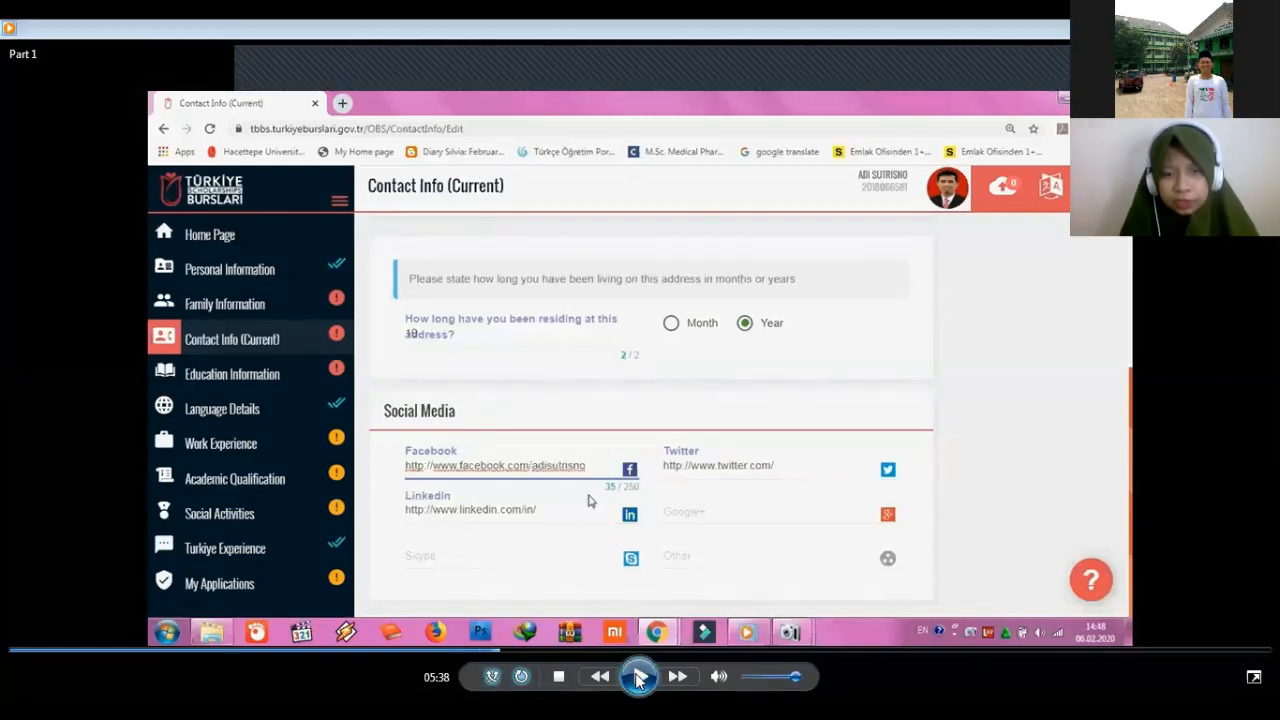
Play the rest of the contact form, pausing at 06:04 on the Education Information entry and at 06:13 on the education levels.
left_click(640, 678)
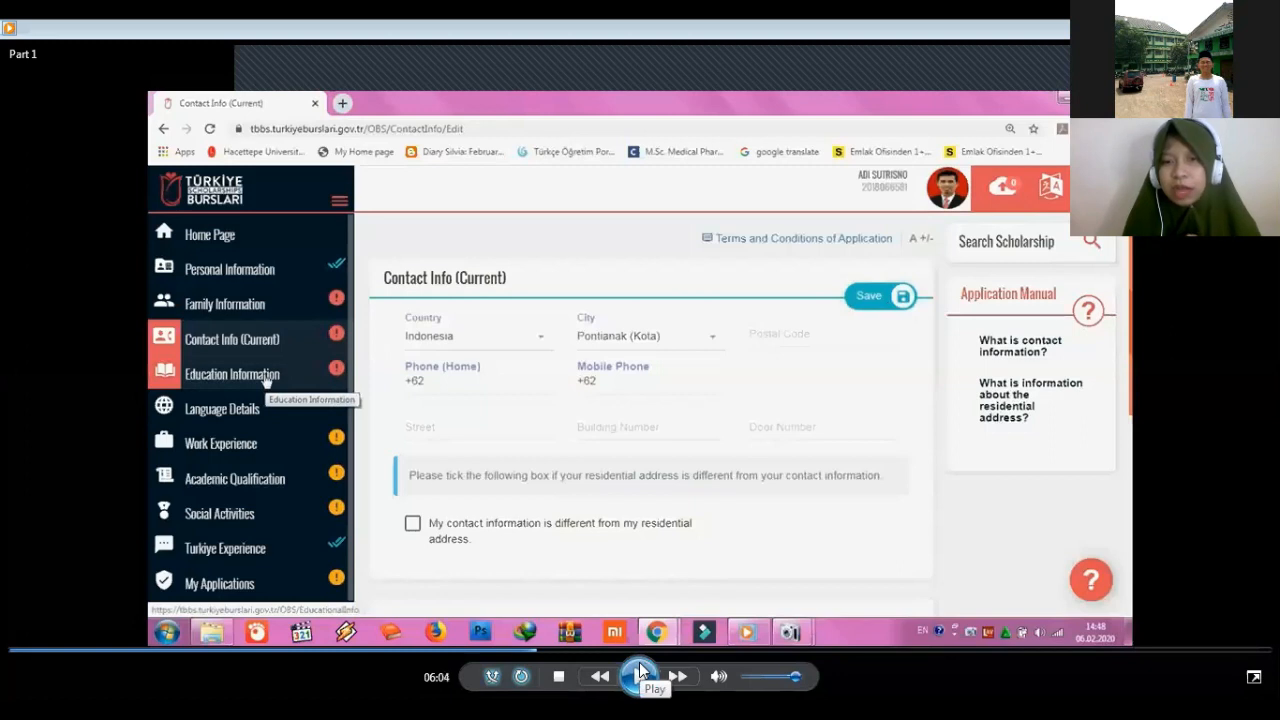
left_click(640, 672)
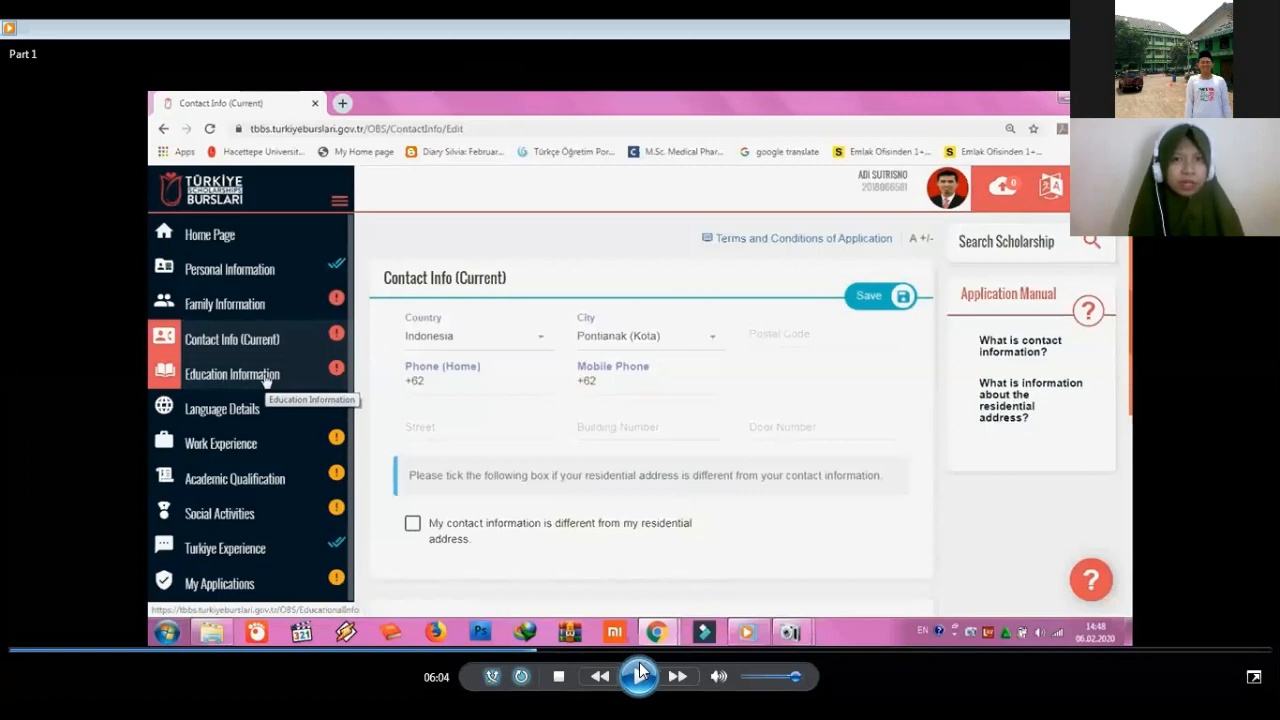
left_click(640, 672)
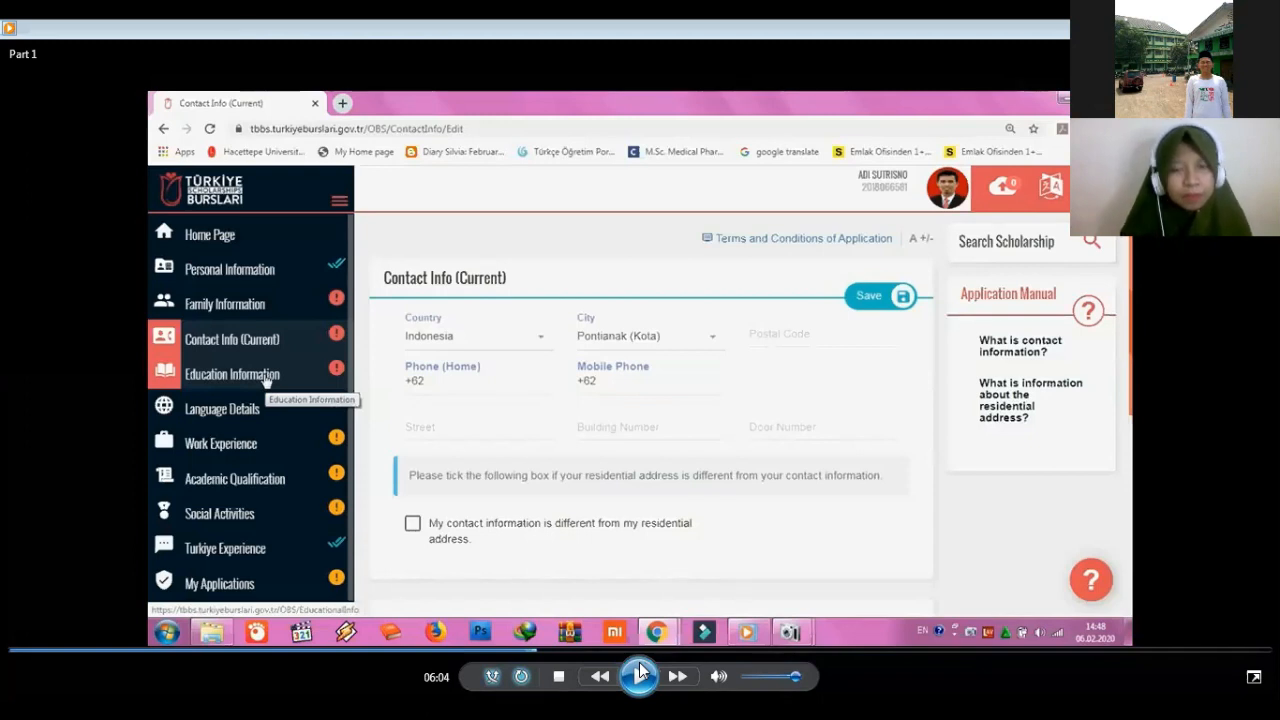
left_click(640, 672)
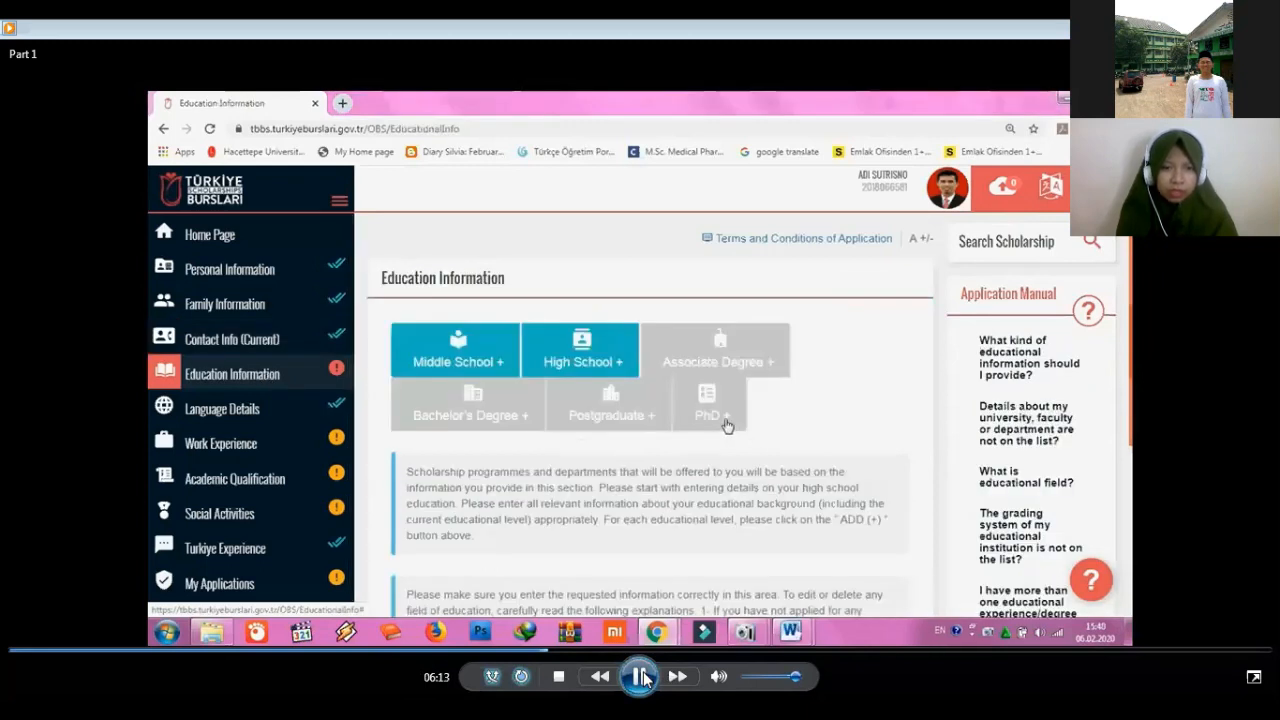
left_click(640, 677)
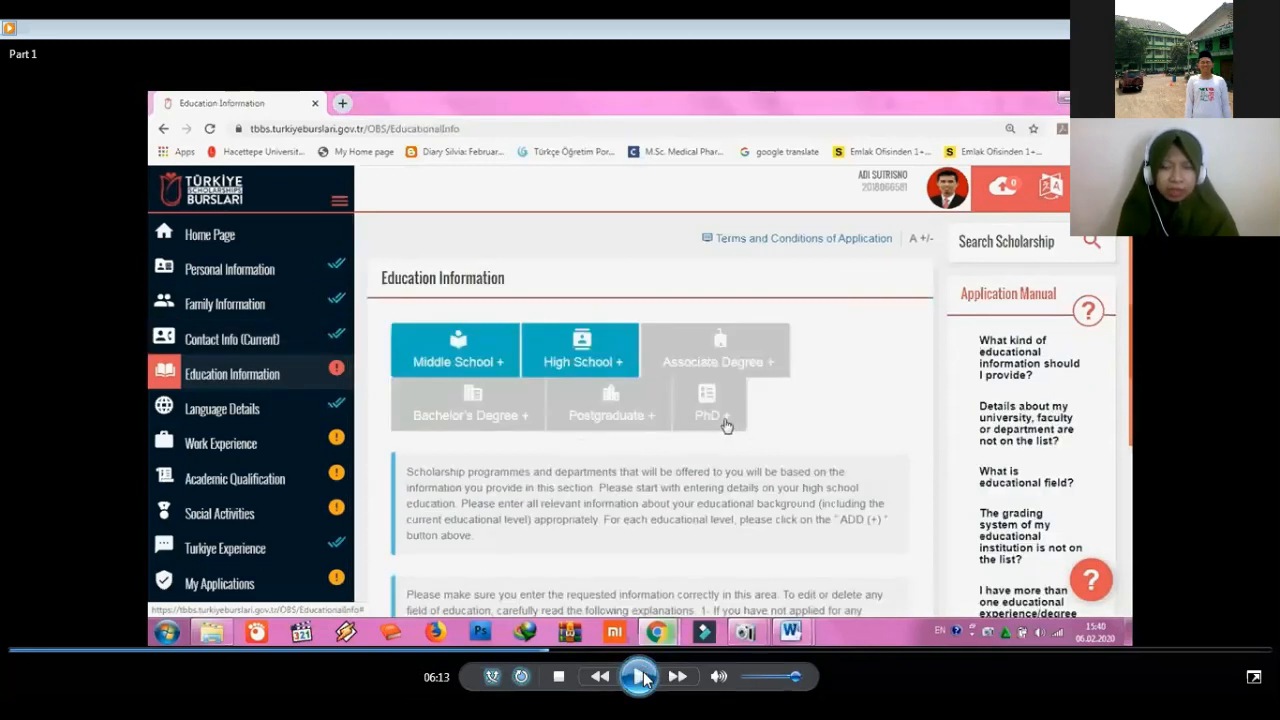
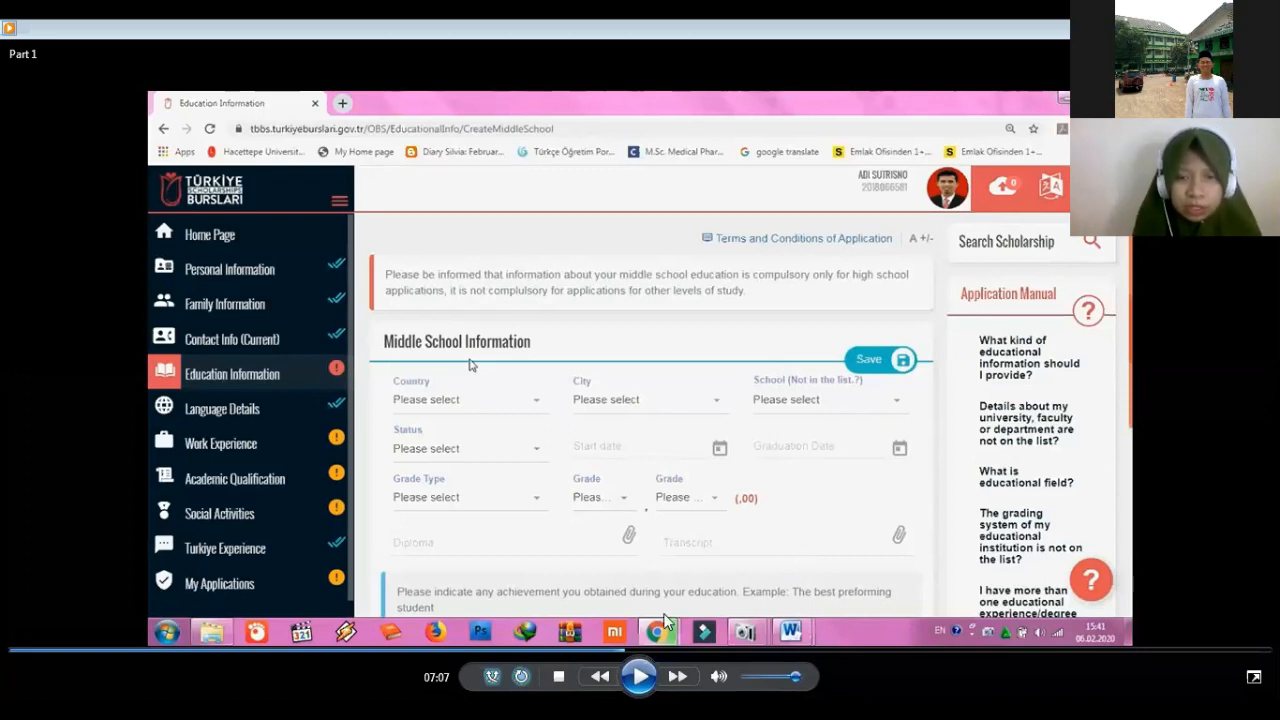
Play the middle school form from 07:07, pausing on the city list at 07:19 and the school list at 07:29.
left_click(639, 677)
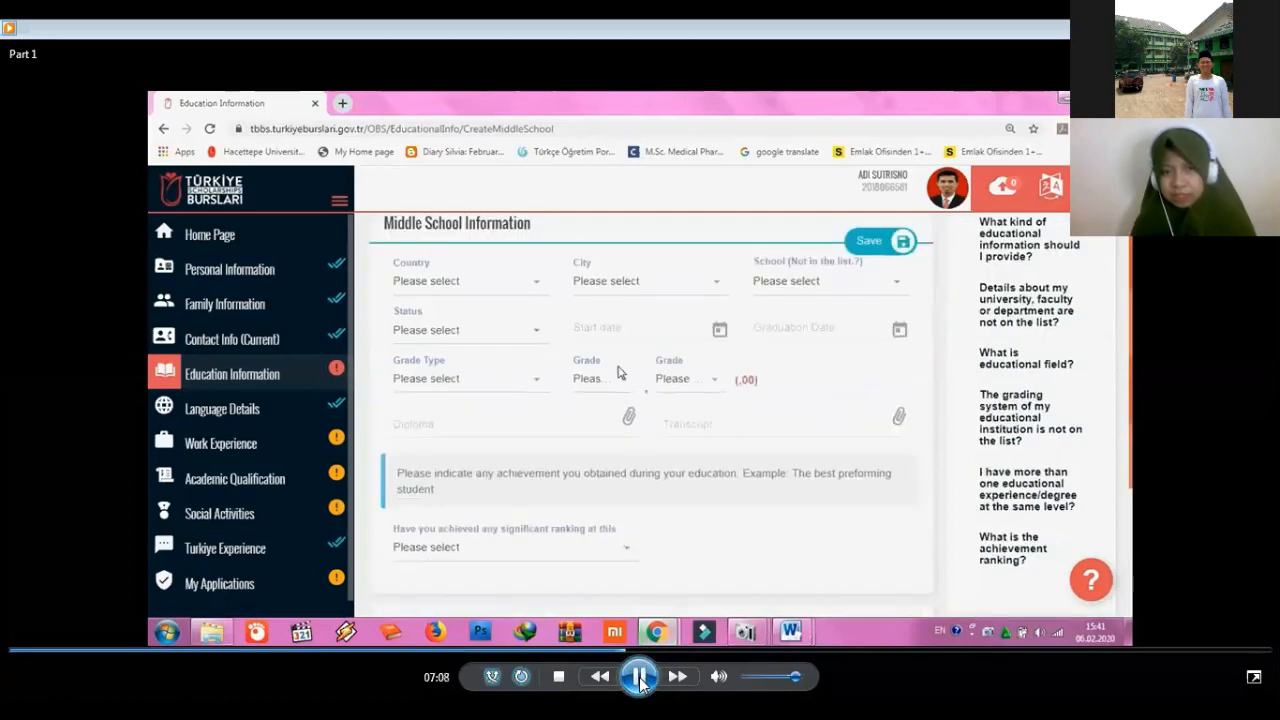
left_click(639, 677)
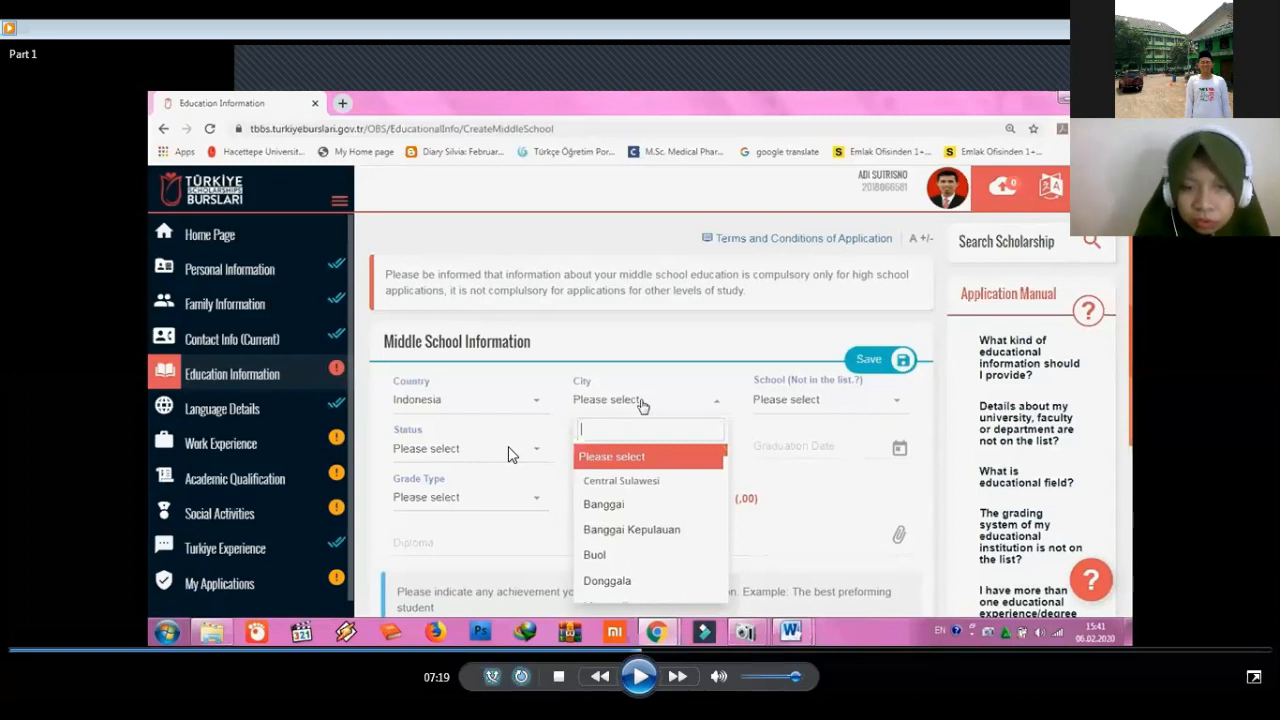
left_click(636, 676)
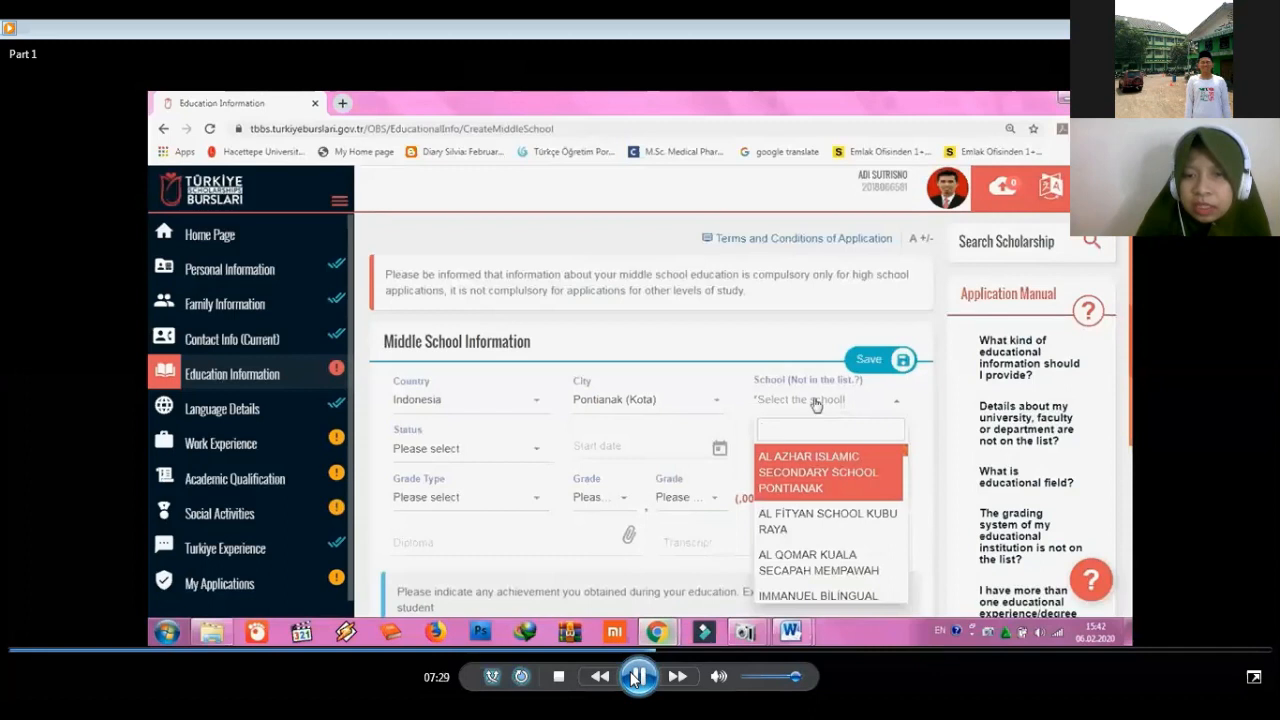
left_click(636, 678)
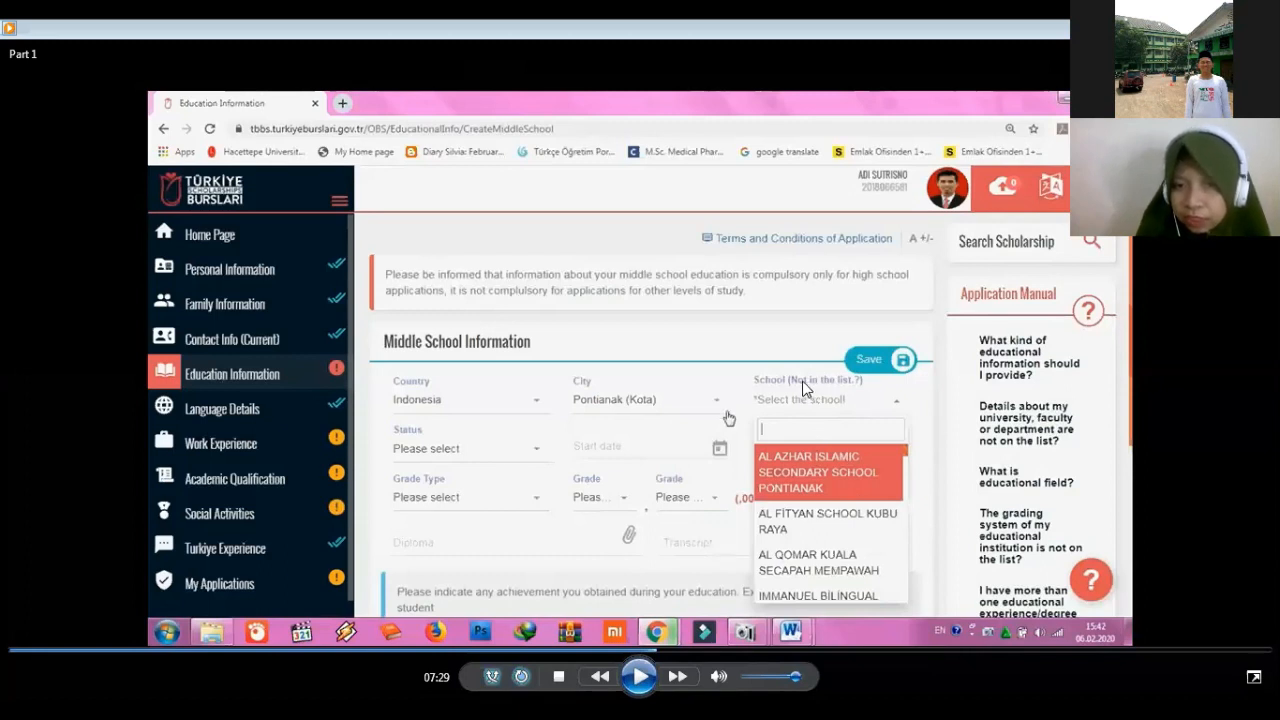
Play the city change to Ketapang, skip through the school entry to about 08:02, and go back to the school list at 07:56.
left_click(648, 678)
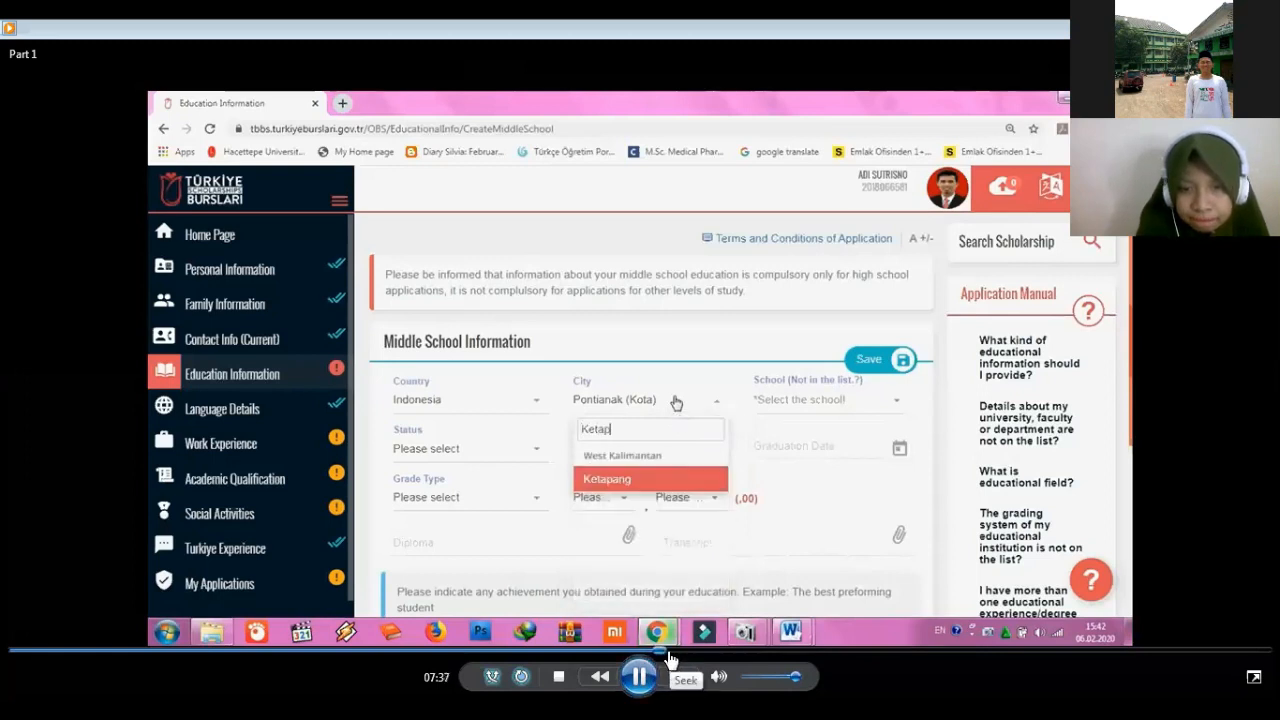
left_click(670, 651)
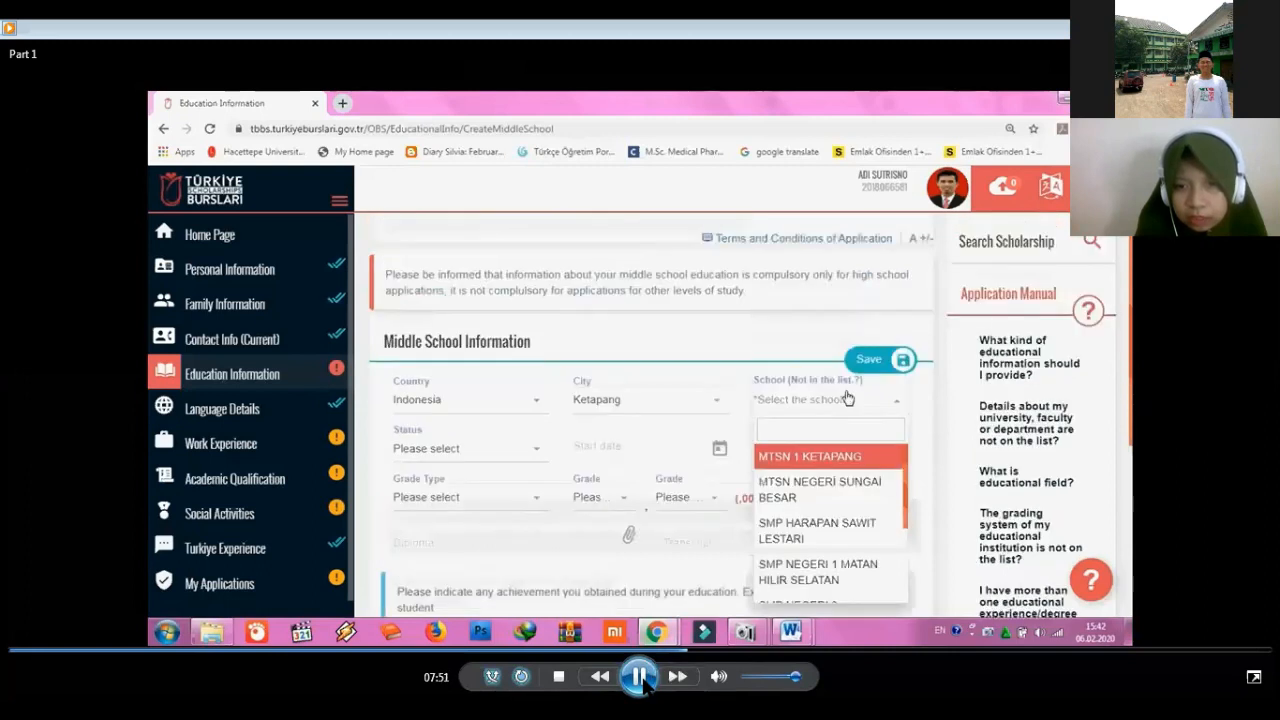
left_click(694, 652)
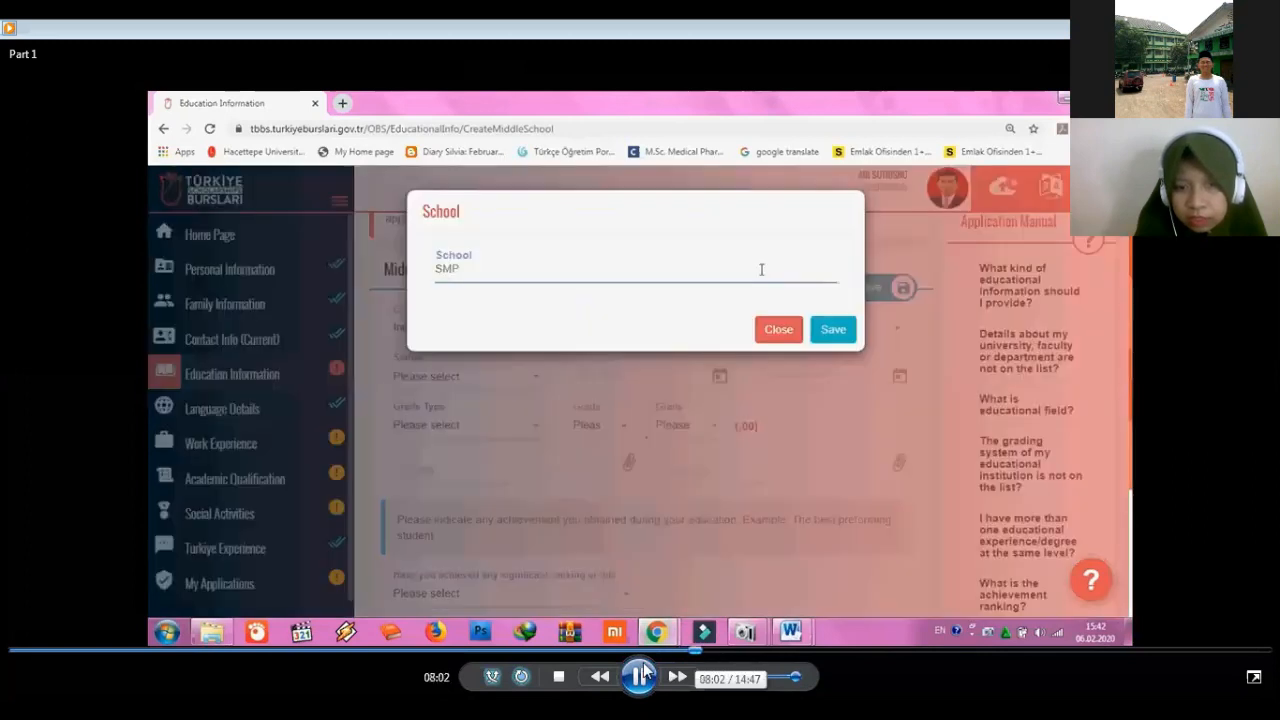
left_click(687, 652)
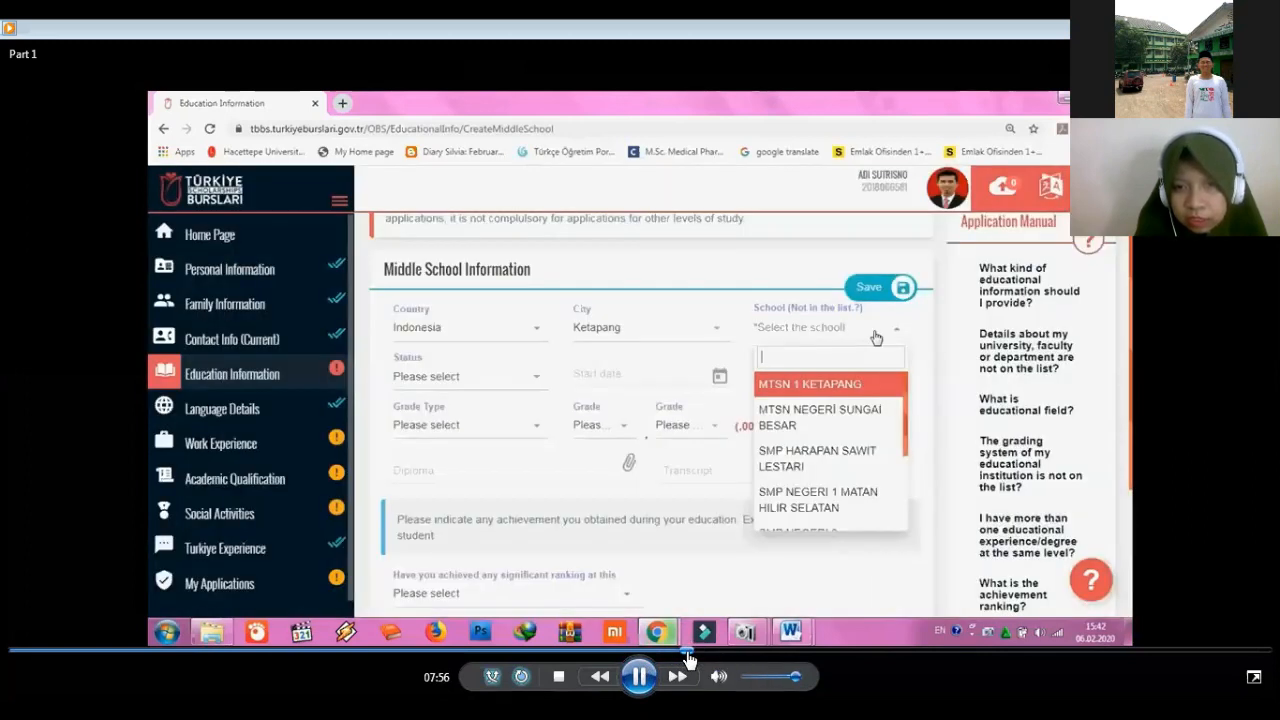
left_click(640, 676)
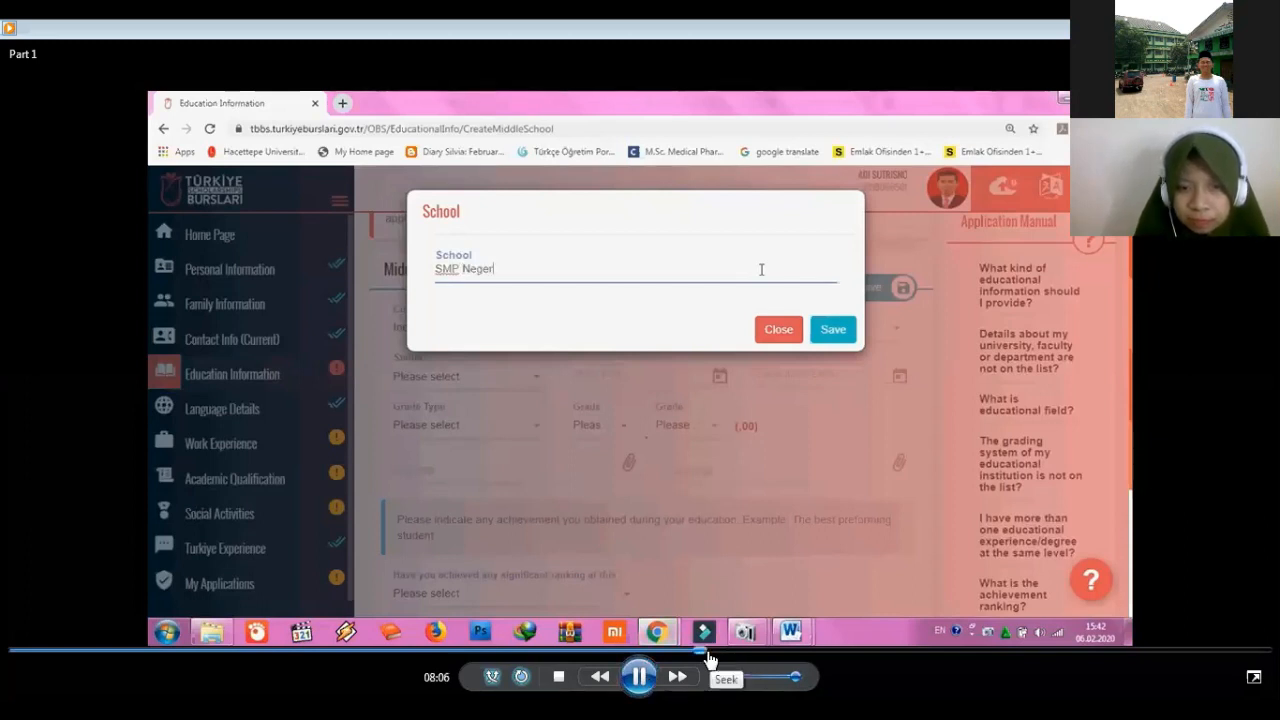
Skip past the manual school name entry from about 08:10, and play the school selection to a pause on the status list at 08:30.
left_click(708, 655)
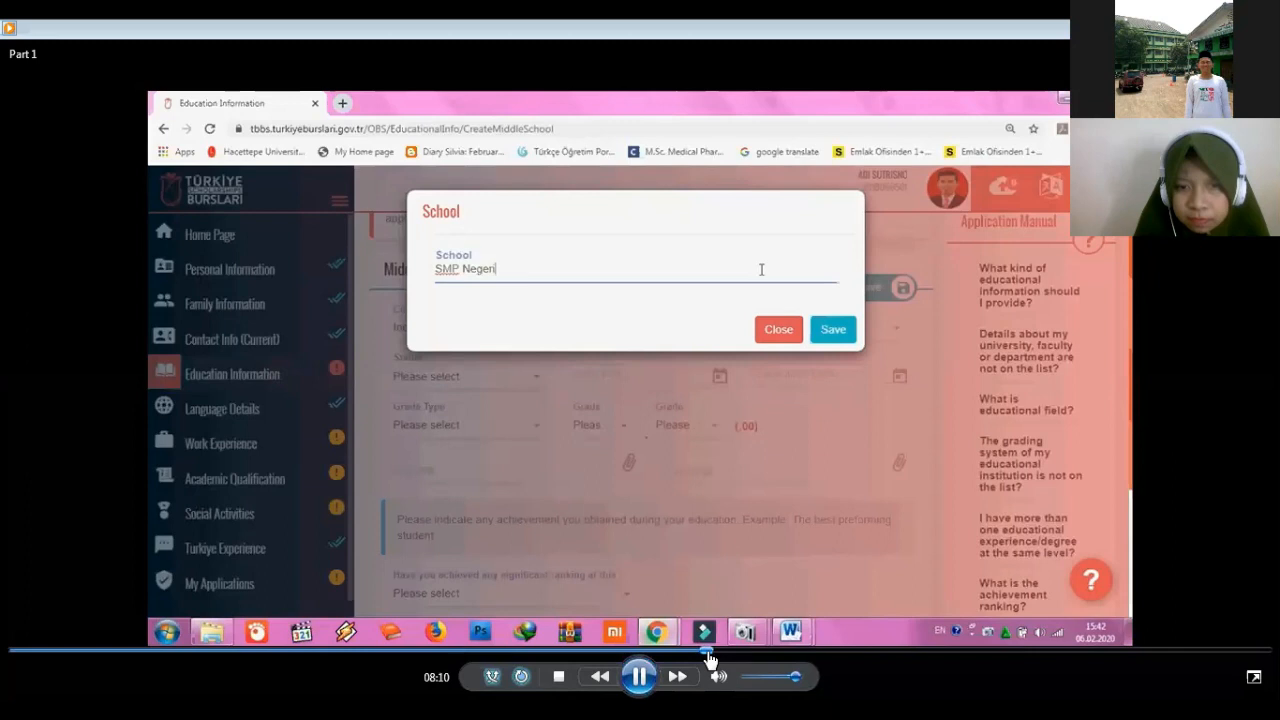
left_click(713, 656)
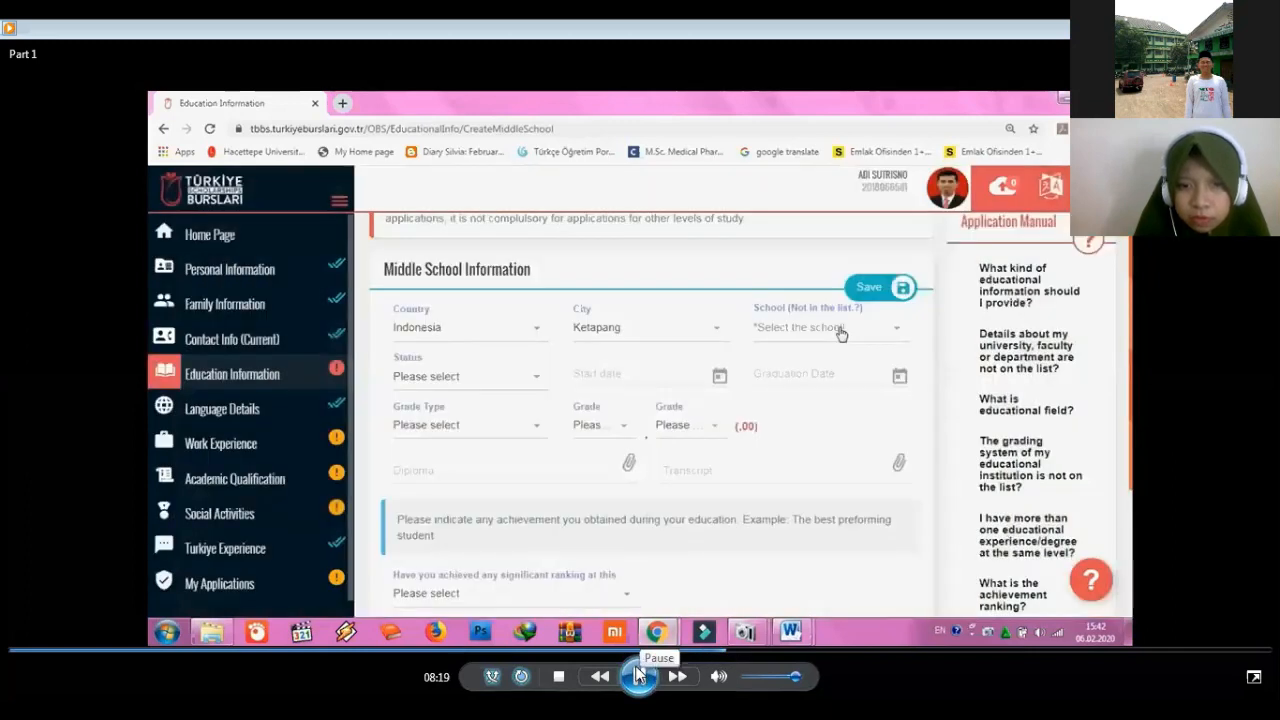
left_click(639, 672)
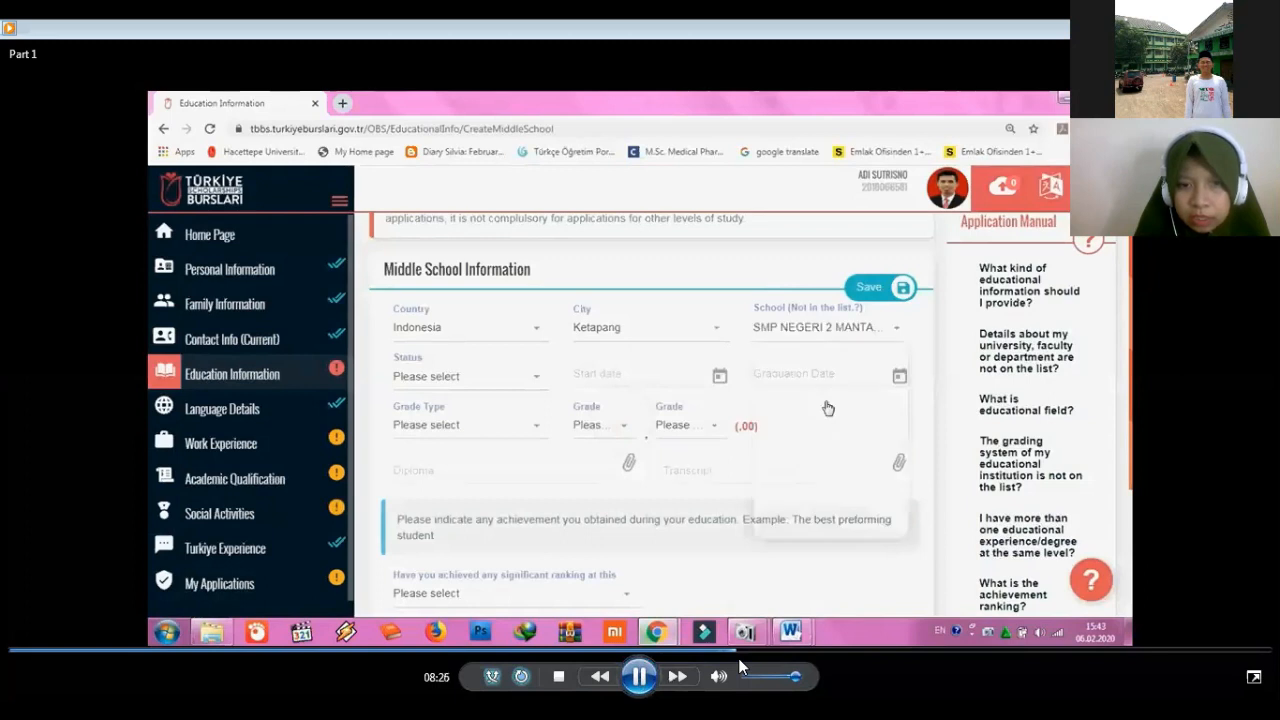
left_click(641, 677)
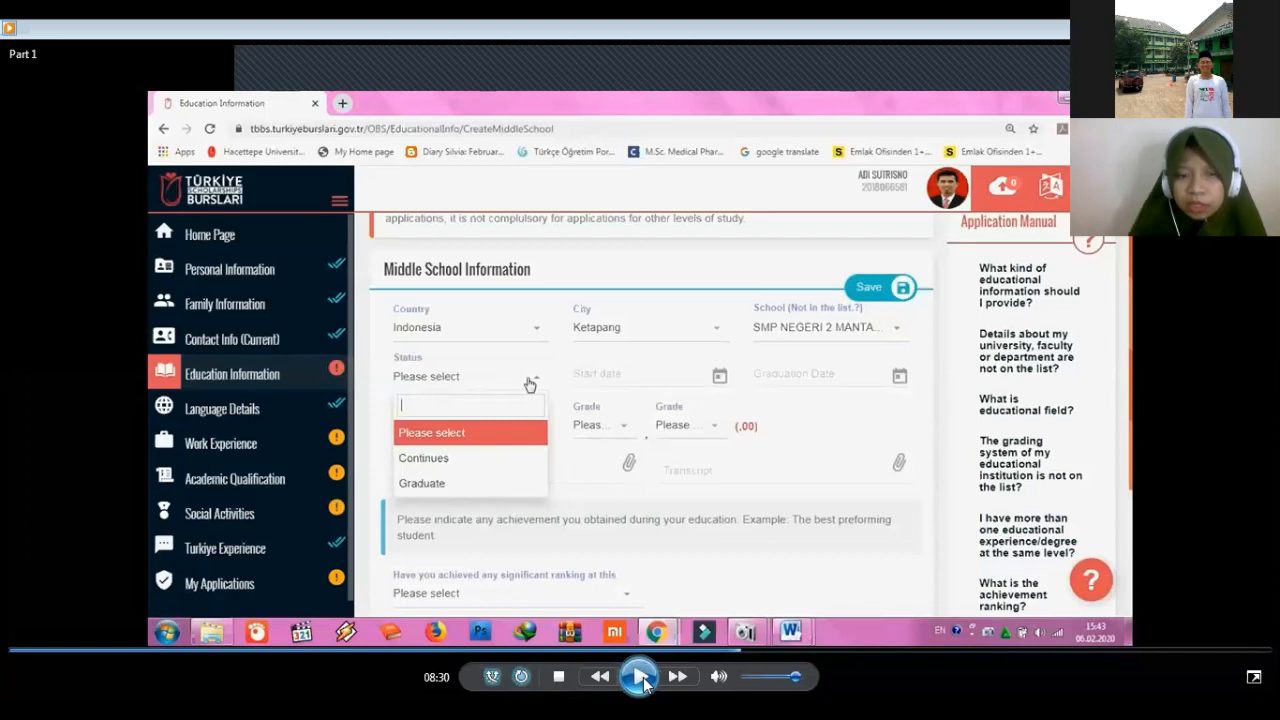
Play the Graduate status selection, pause on the start date at 08:34, and continue to the grade type list at about 09:17.
left_click(641, 678)
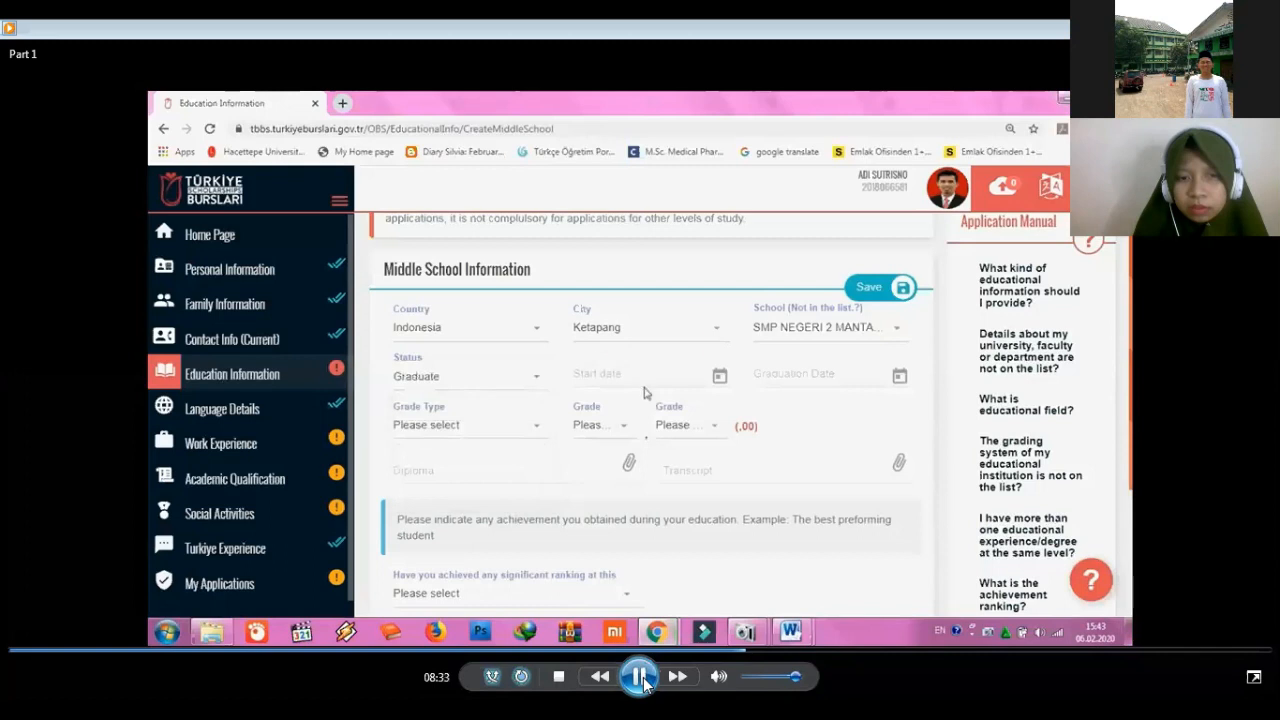
left_click(641, 677)
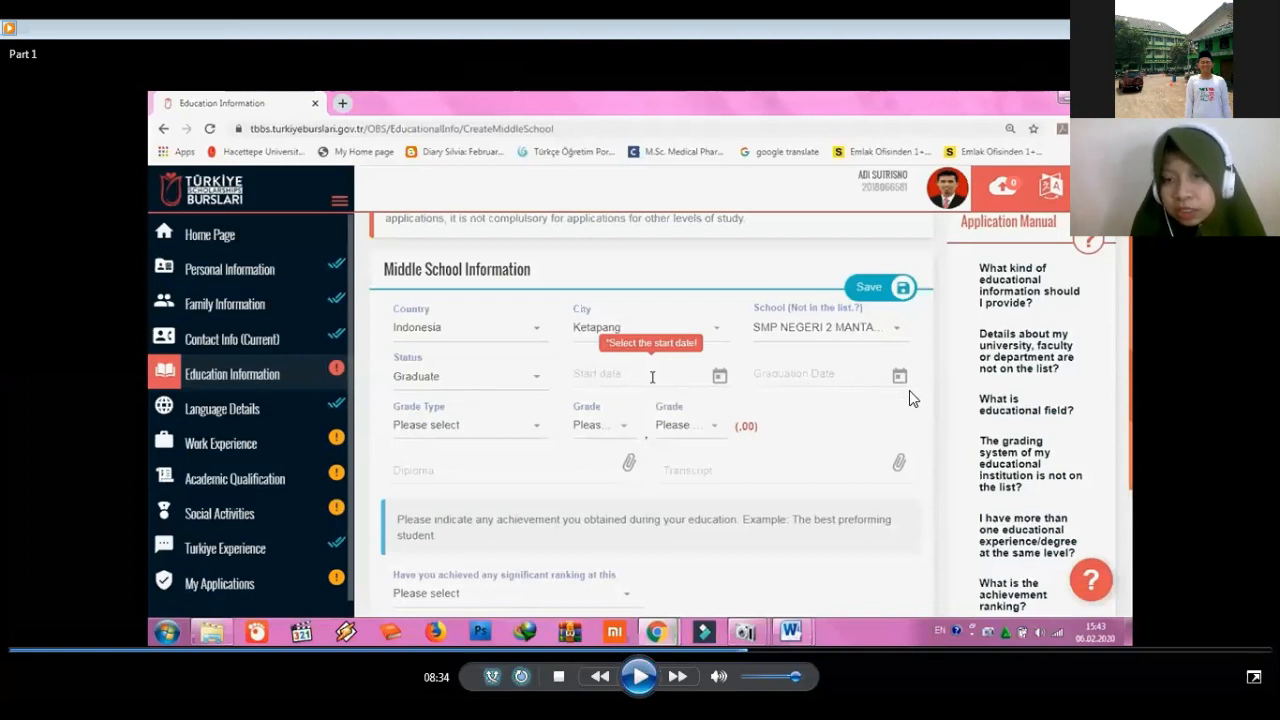
left_click(640, 677)
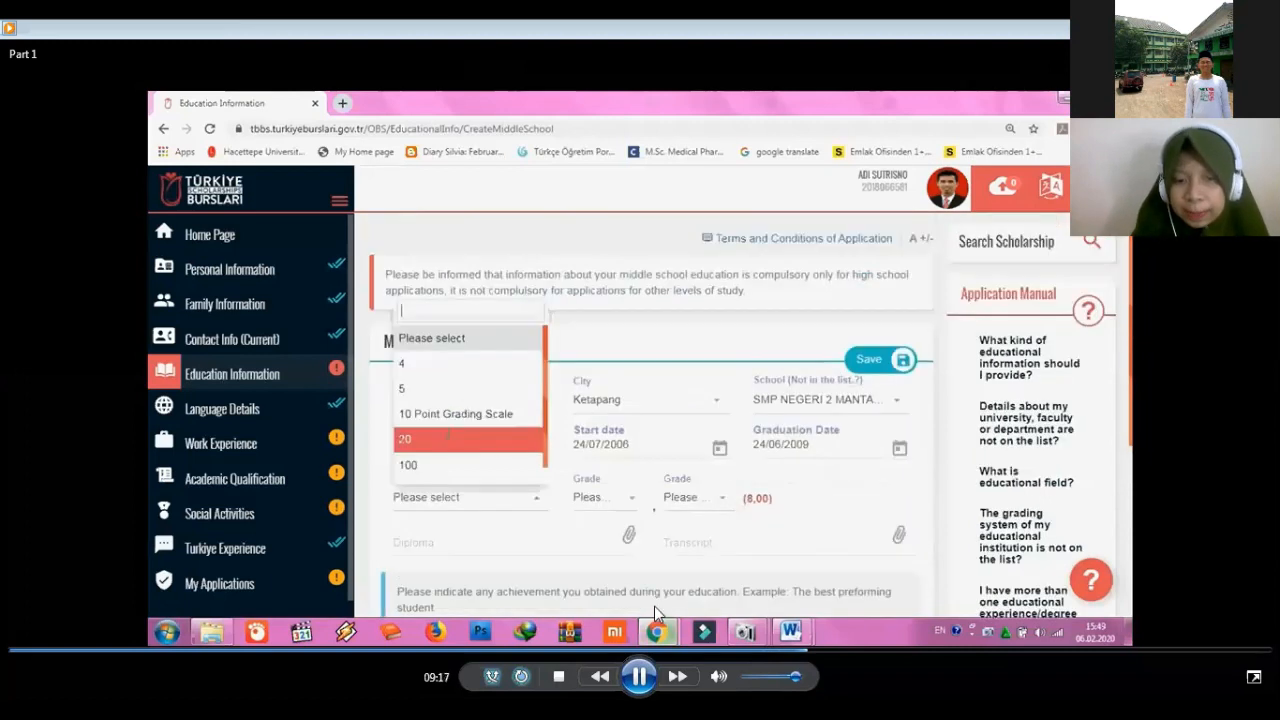
Pause the video on the grade type list at 09:18, and advance it in short bursts to a pause at 09:20.
left_click(640, 684)
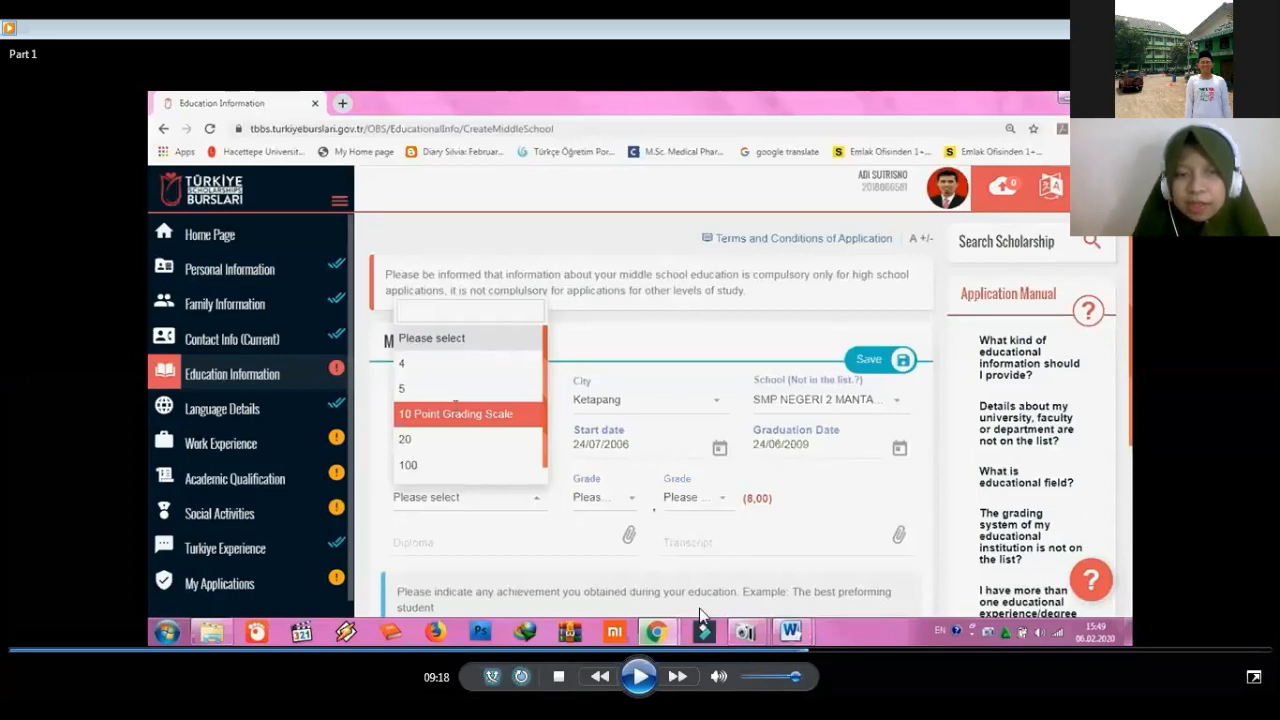
left_click(645, 678)
left_click(645, 678)
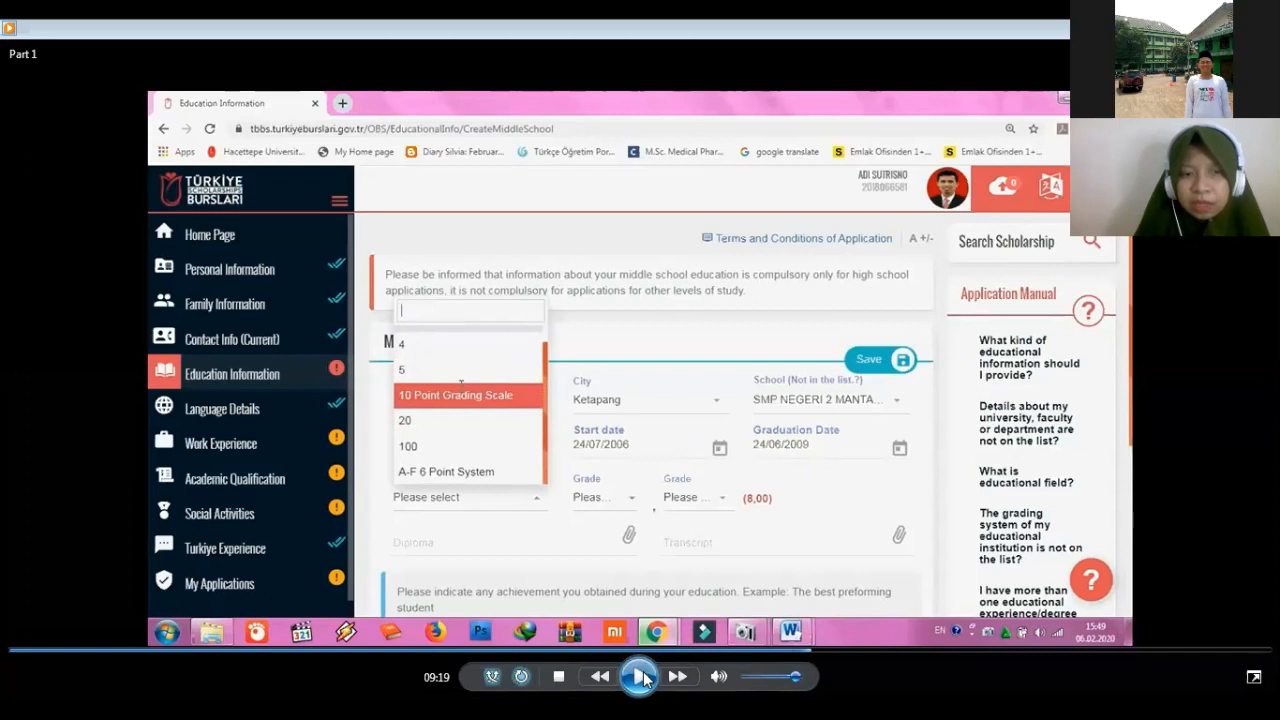
left_click(645, 678)
left_click(645, 678)
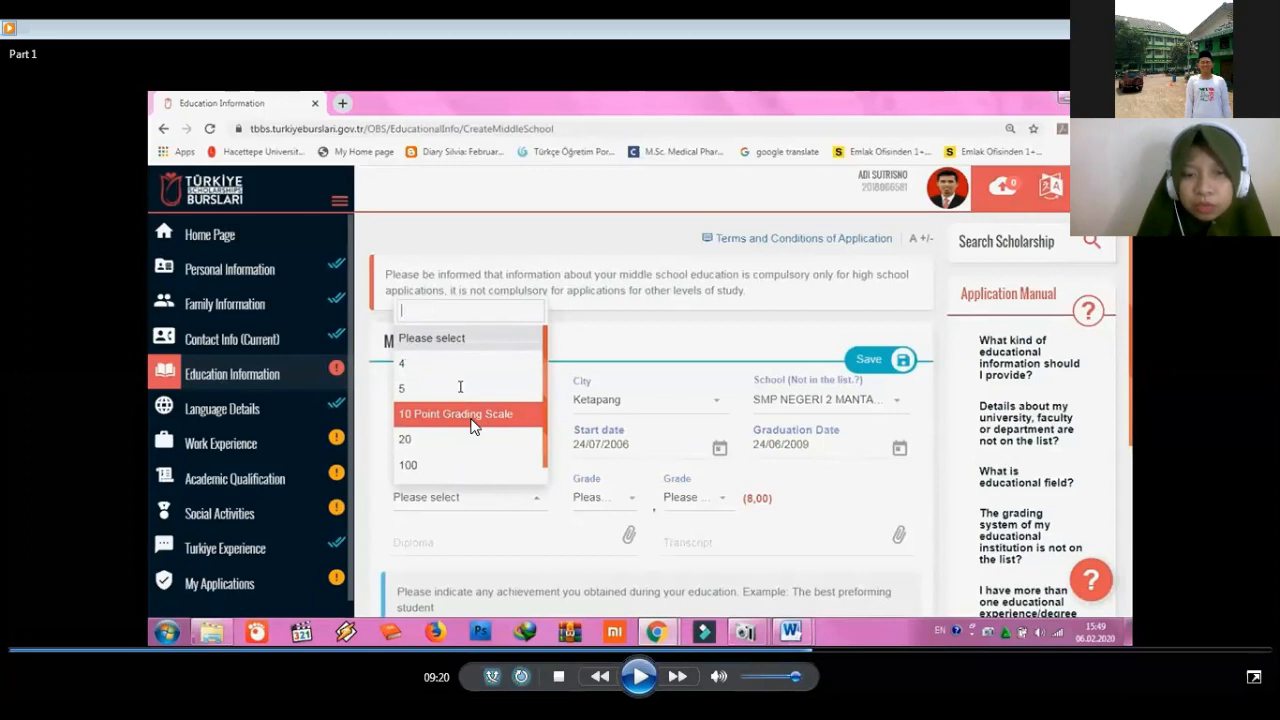
Play the 10 Point Grading Scale and grade selections, pausing at 09:25 and again at 09:29 on the full grade.
left_click(641, 678)
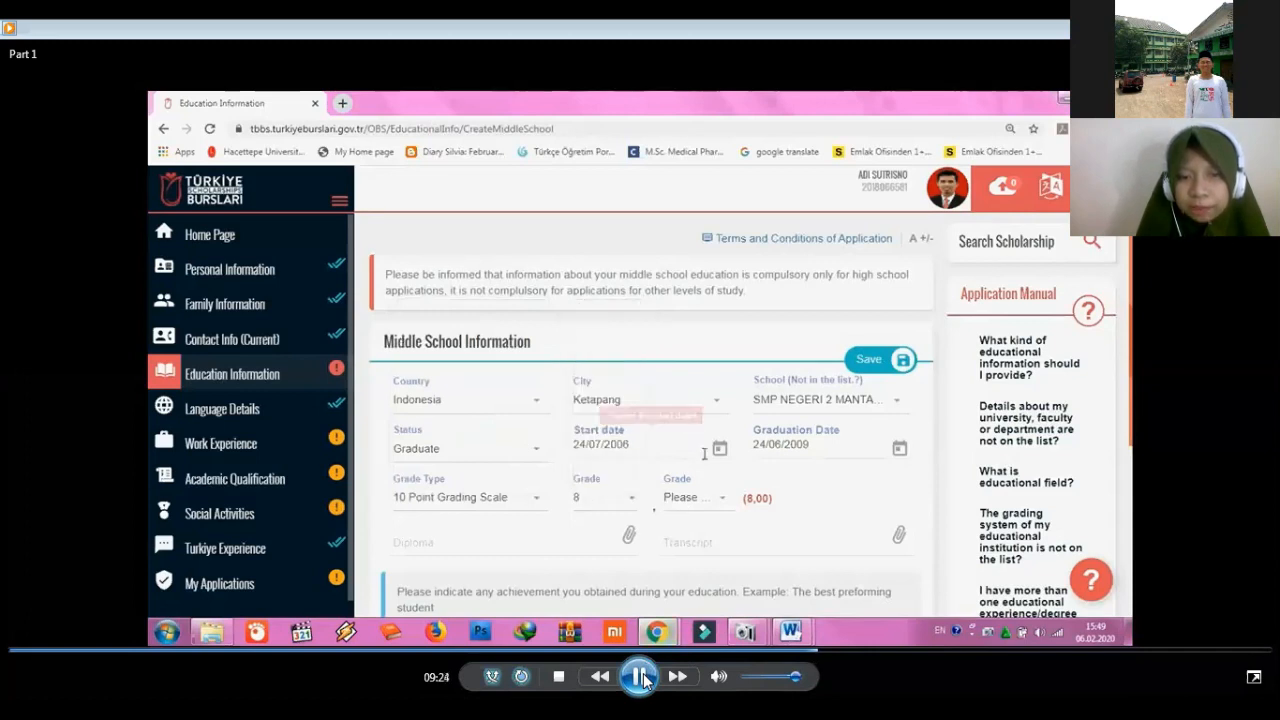
left_click(641, 678)
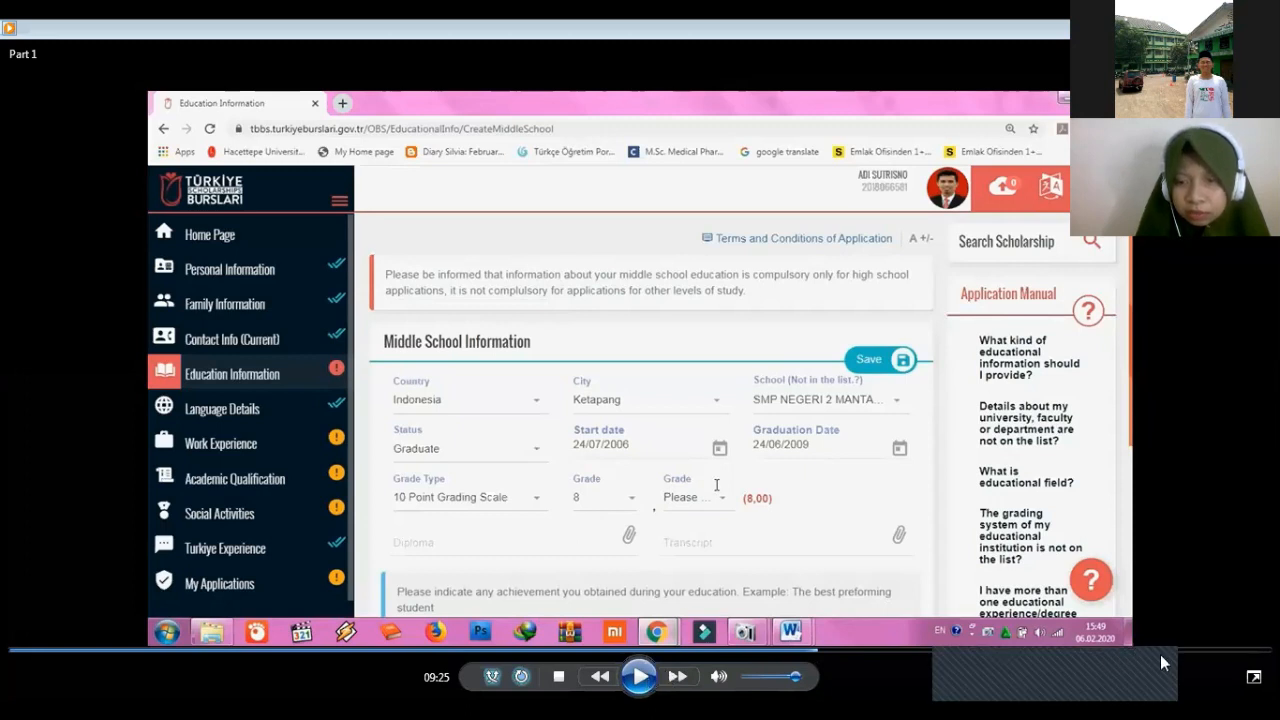
left_click(640, 677)
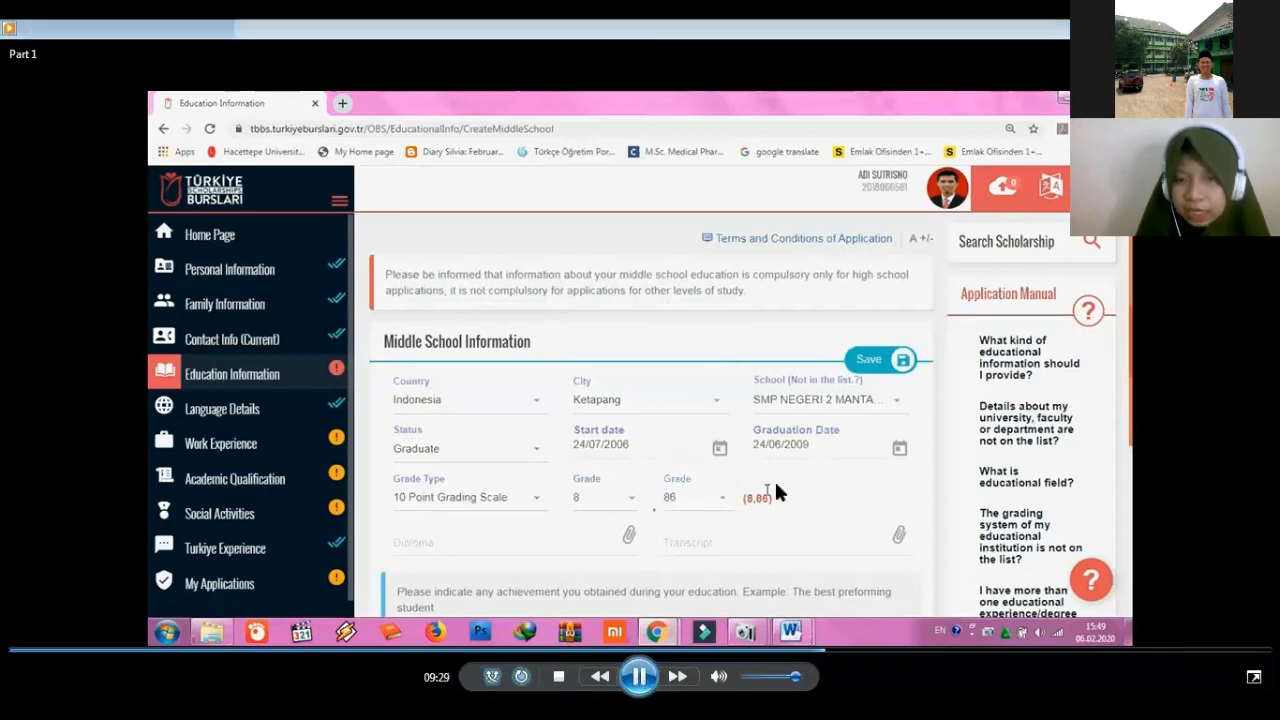
left_click(800, 510)
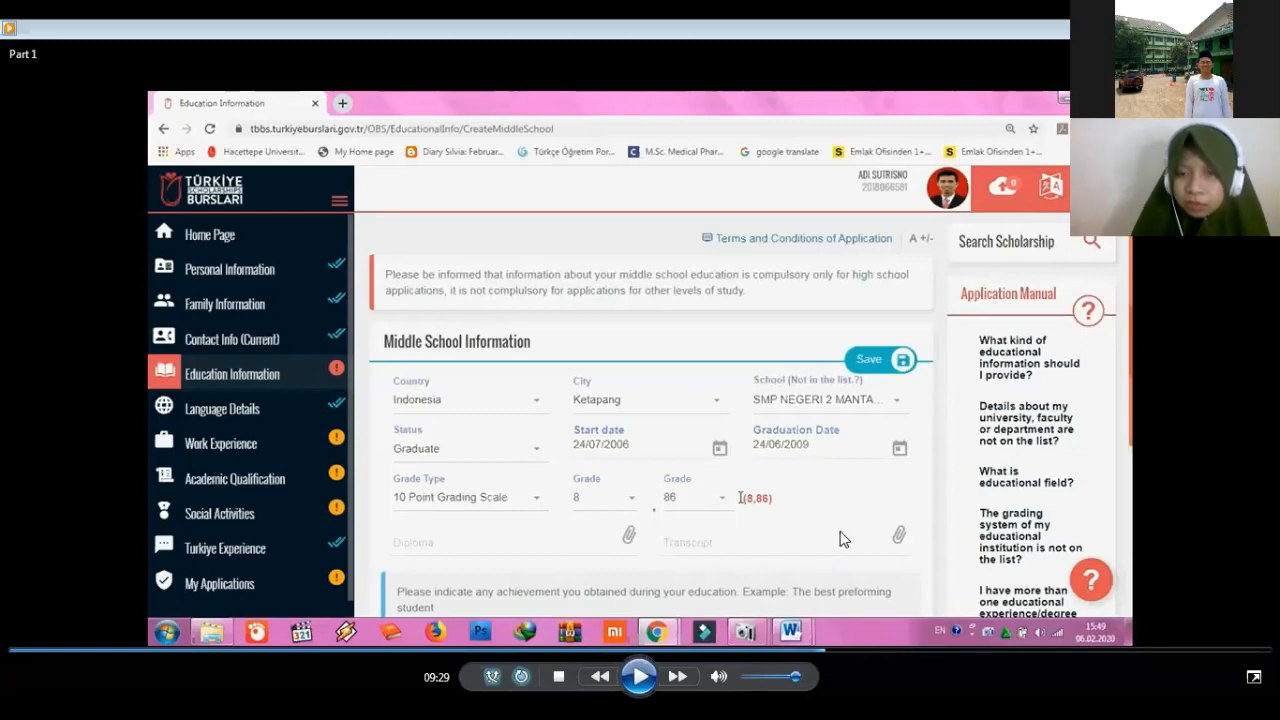
Skip through the diploma and transcript uploads to about 09:52, and pause on the significant ranking list at 09:54.
left_click(829, 651)
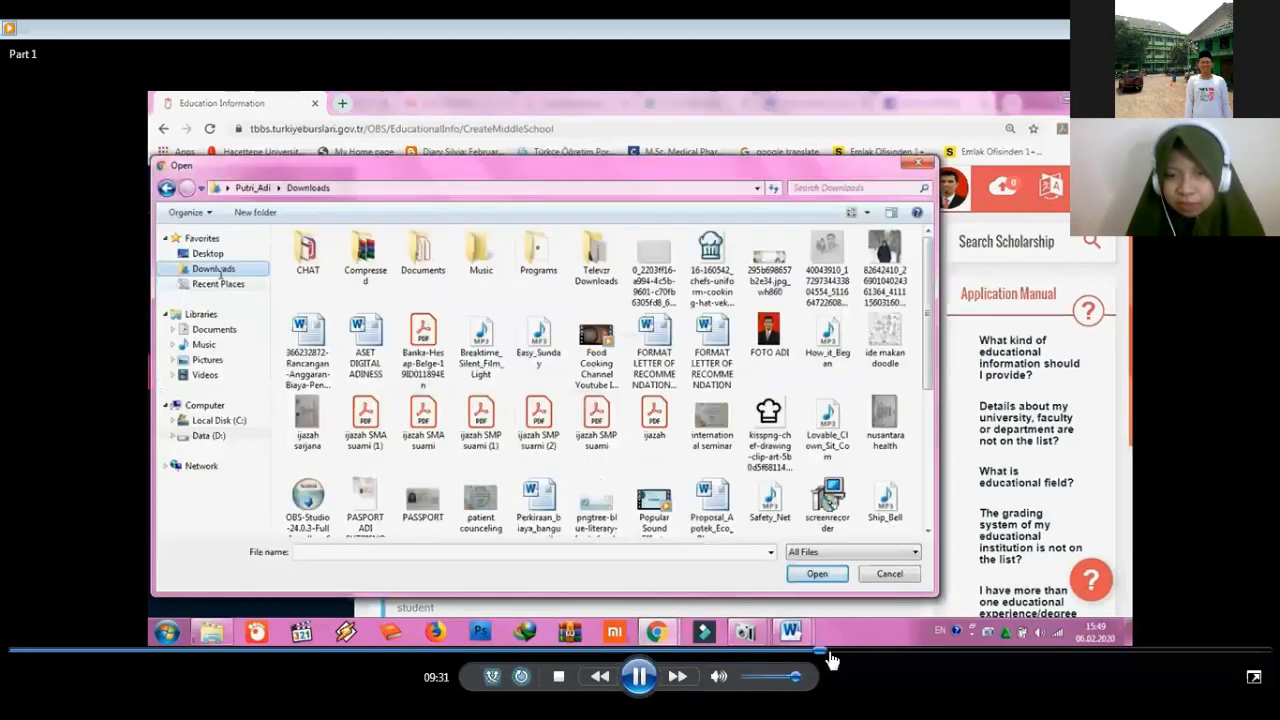
left_click(834, 652)
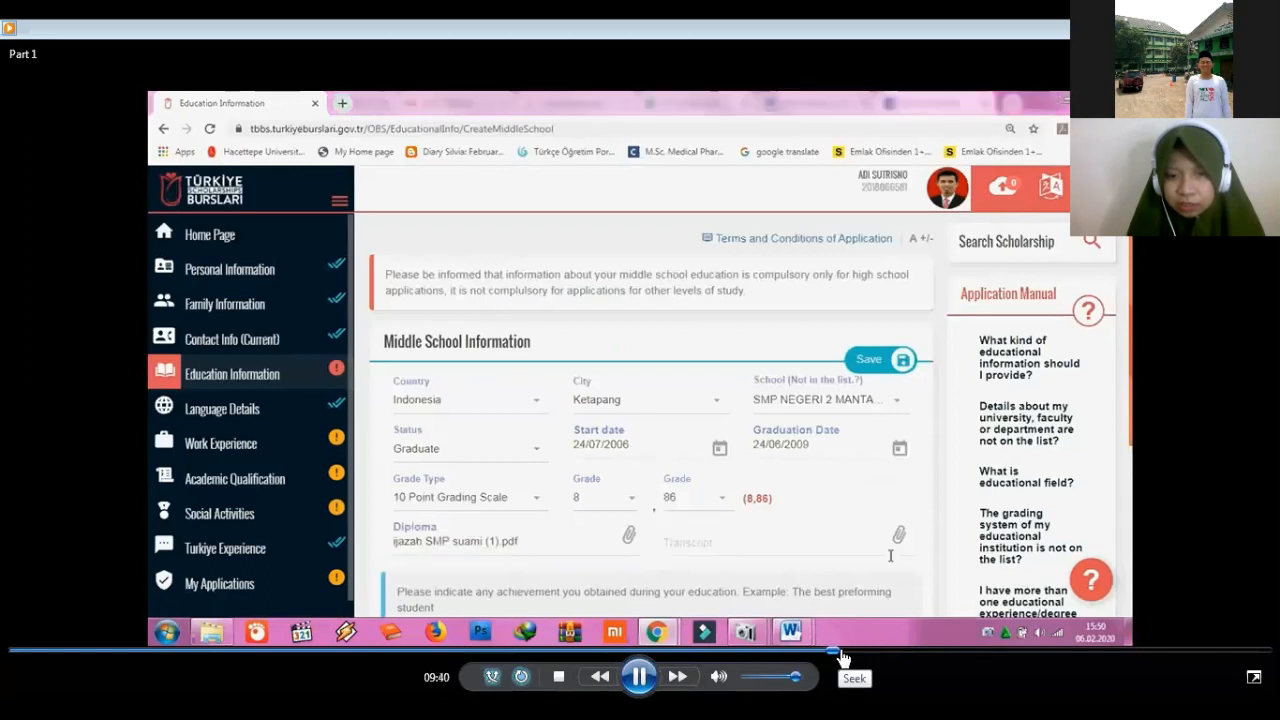
left_click(842, 651)
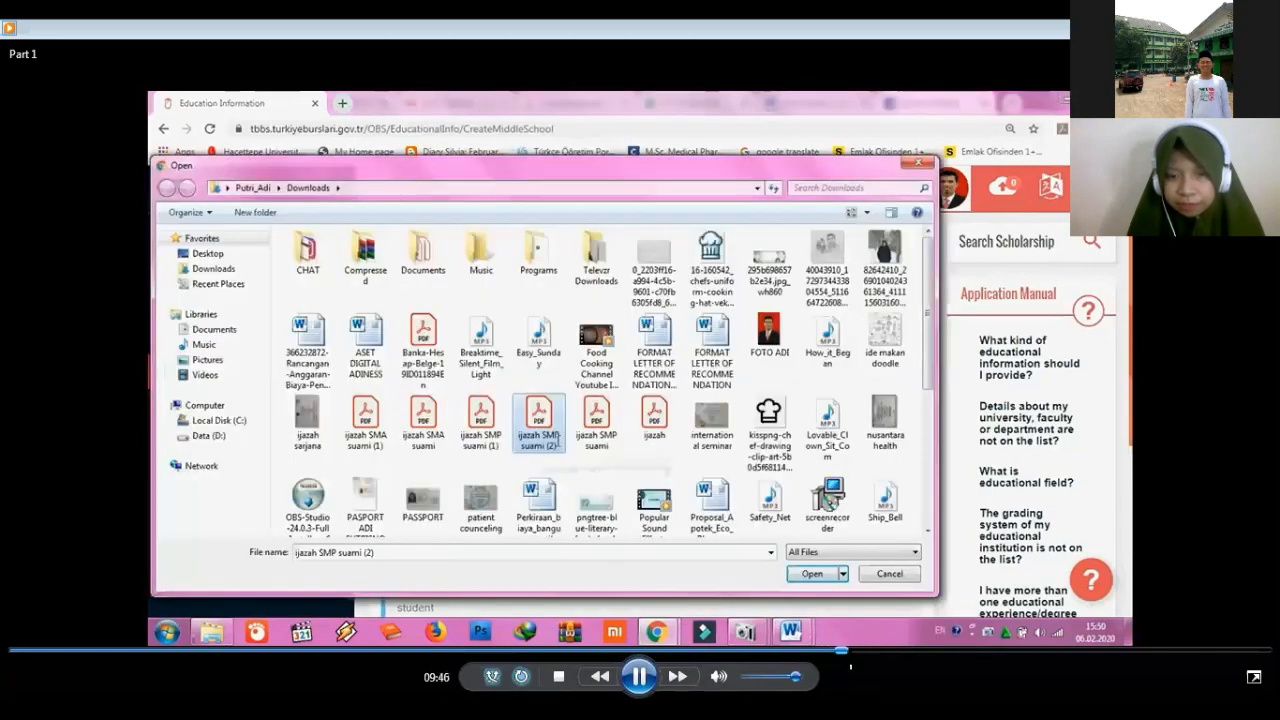
left_click(850, 651)
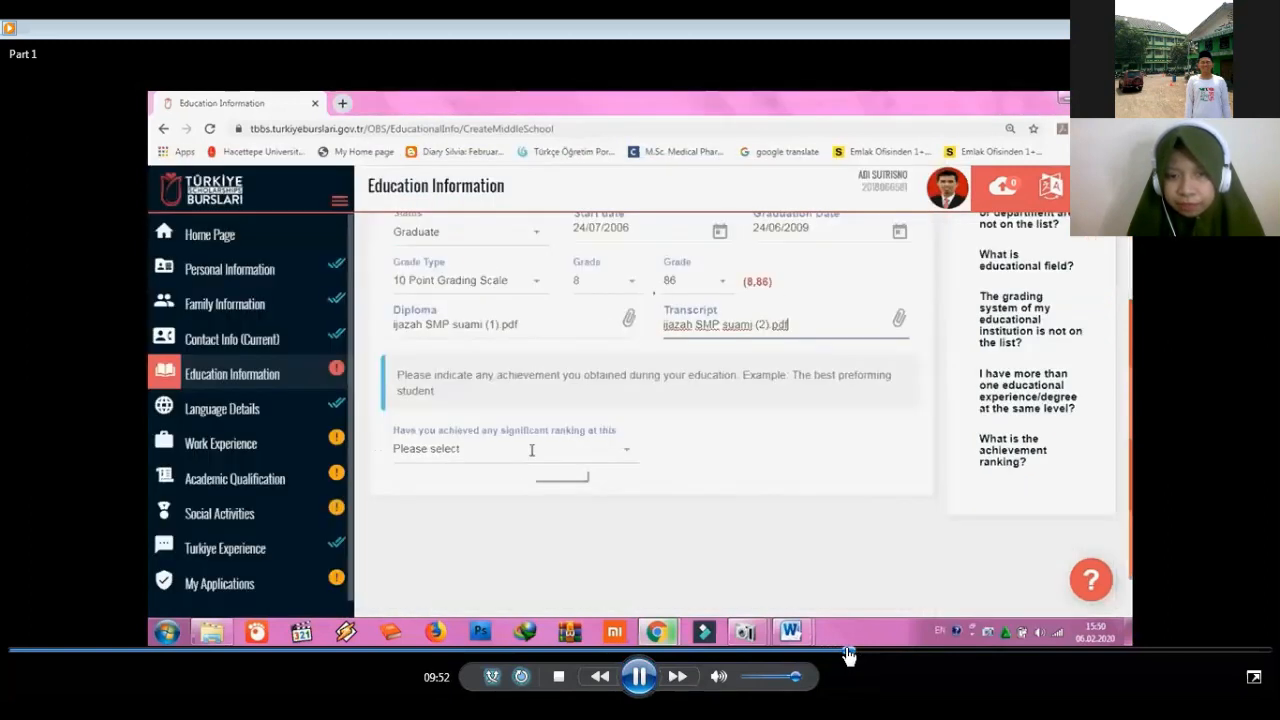
left_click(638, 677)
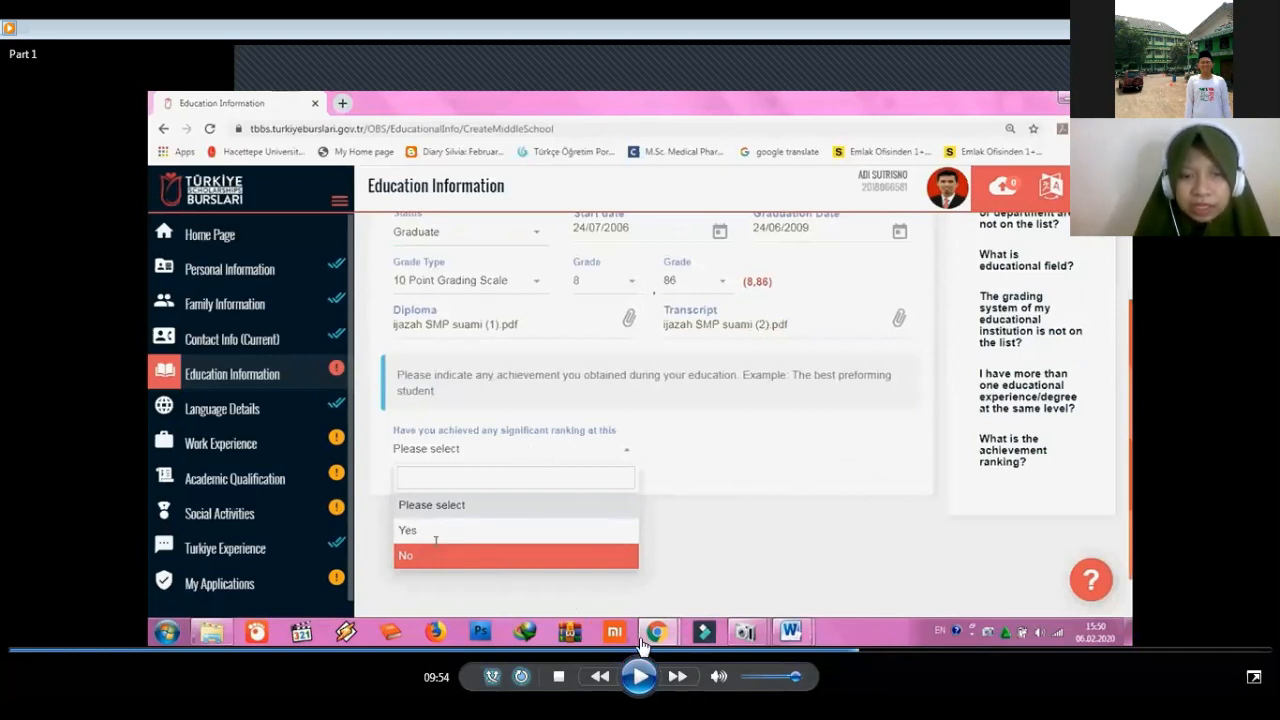
Play the Yes selection for significant ranking to a pause at 09:56, and continue to the level of achievement list at 09:59.
left_click(642, 676)
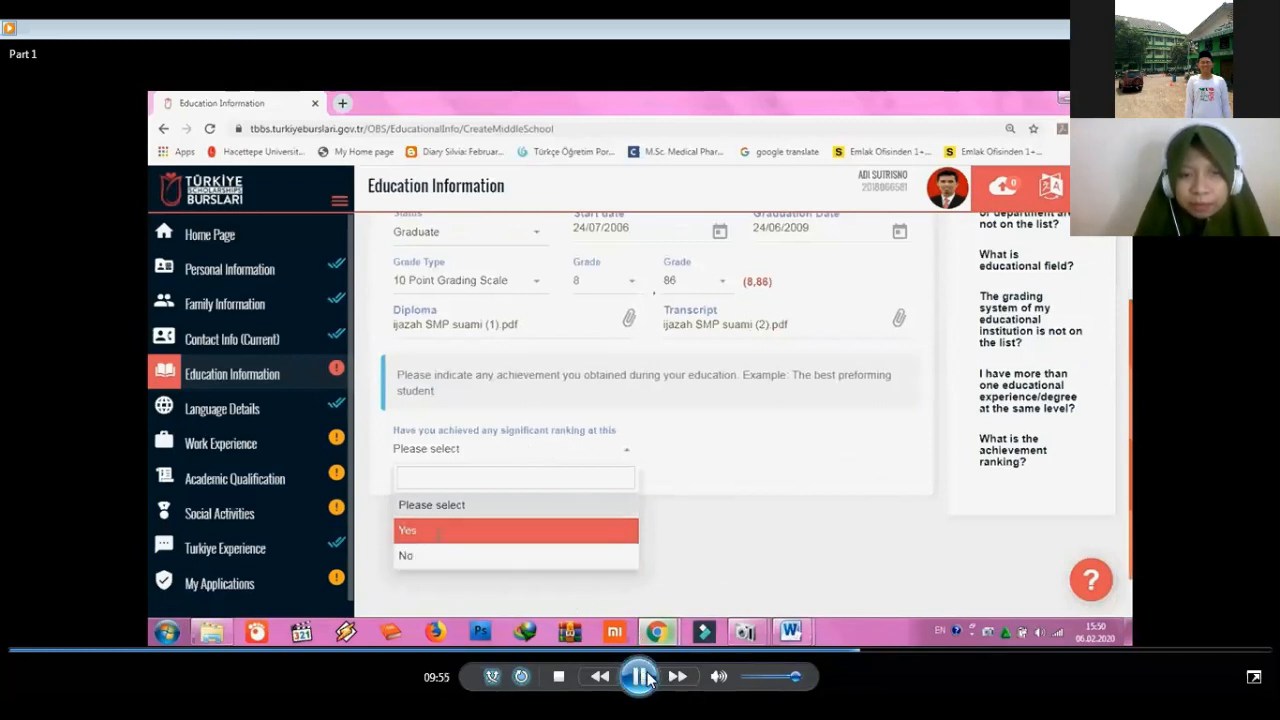
left_click(645, 678)
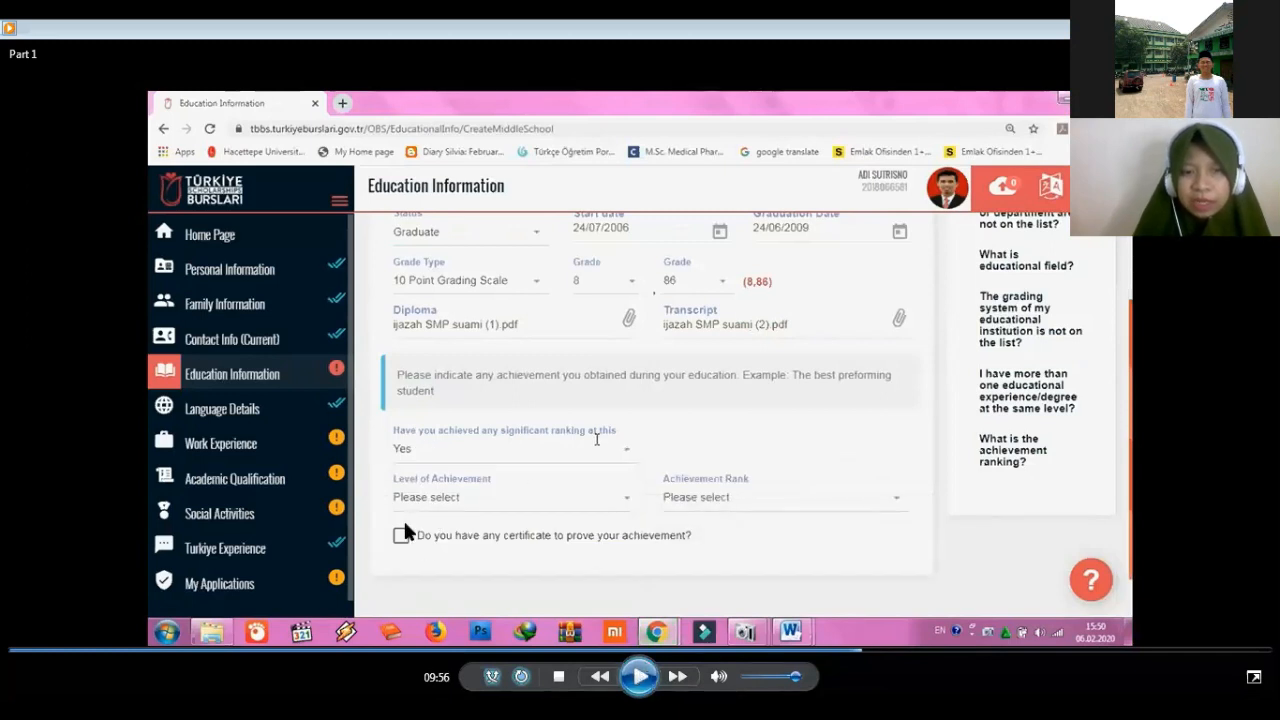
left_click(642, 676)
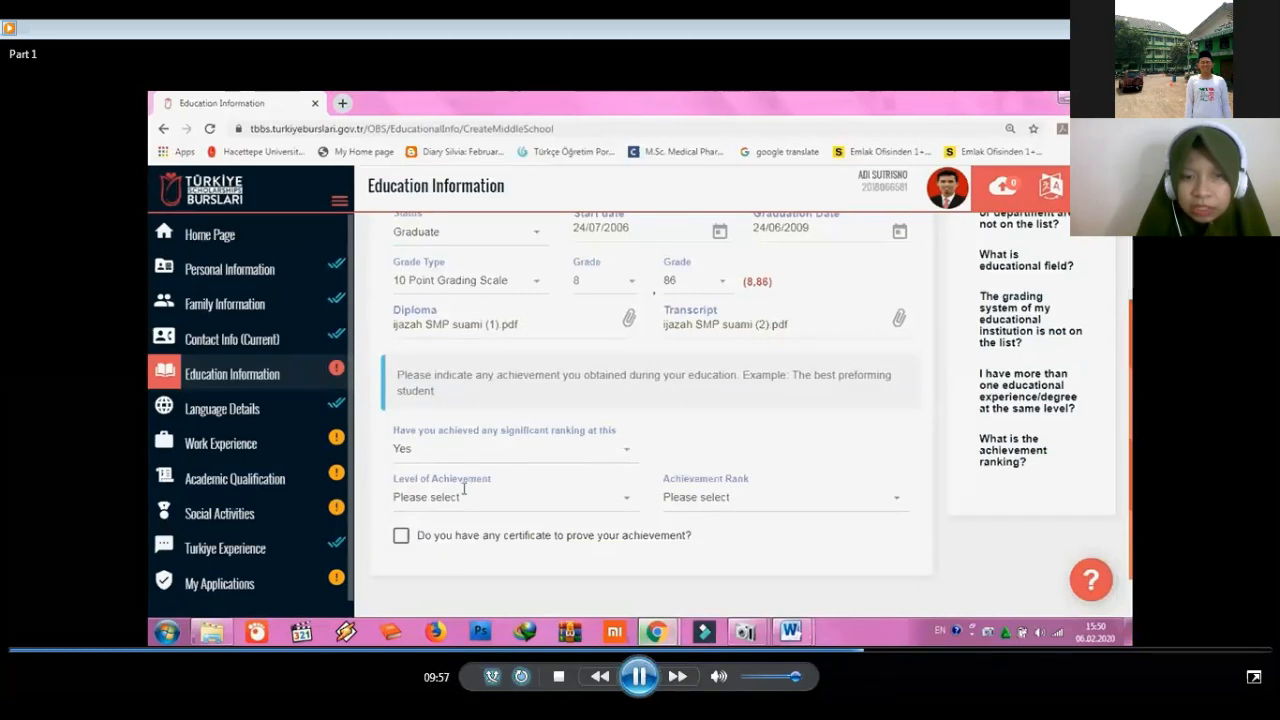
left_click(642, 677)
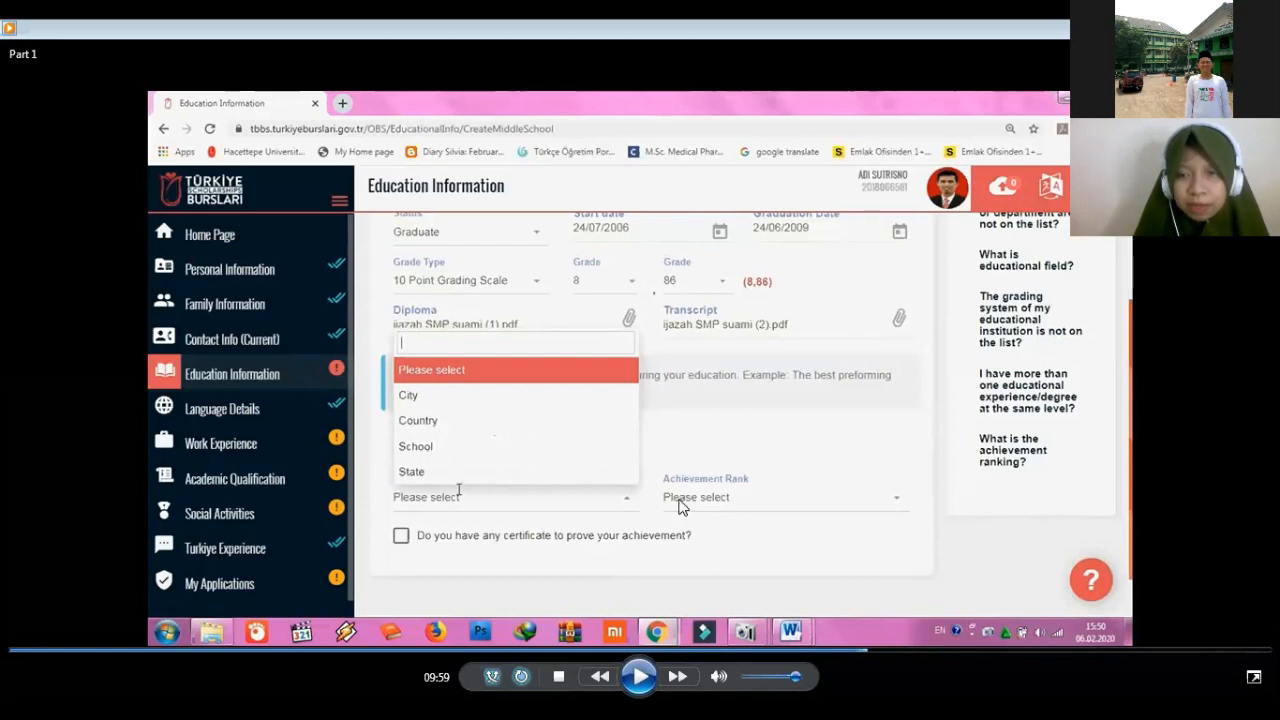
Play the School level selection, pause on the achievement rank list at 10:05, and continue to the certificate field at 10:12.
left_click(640, 677)
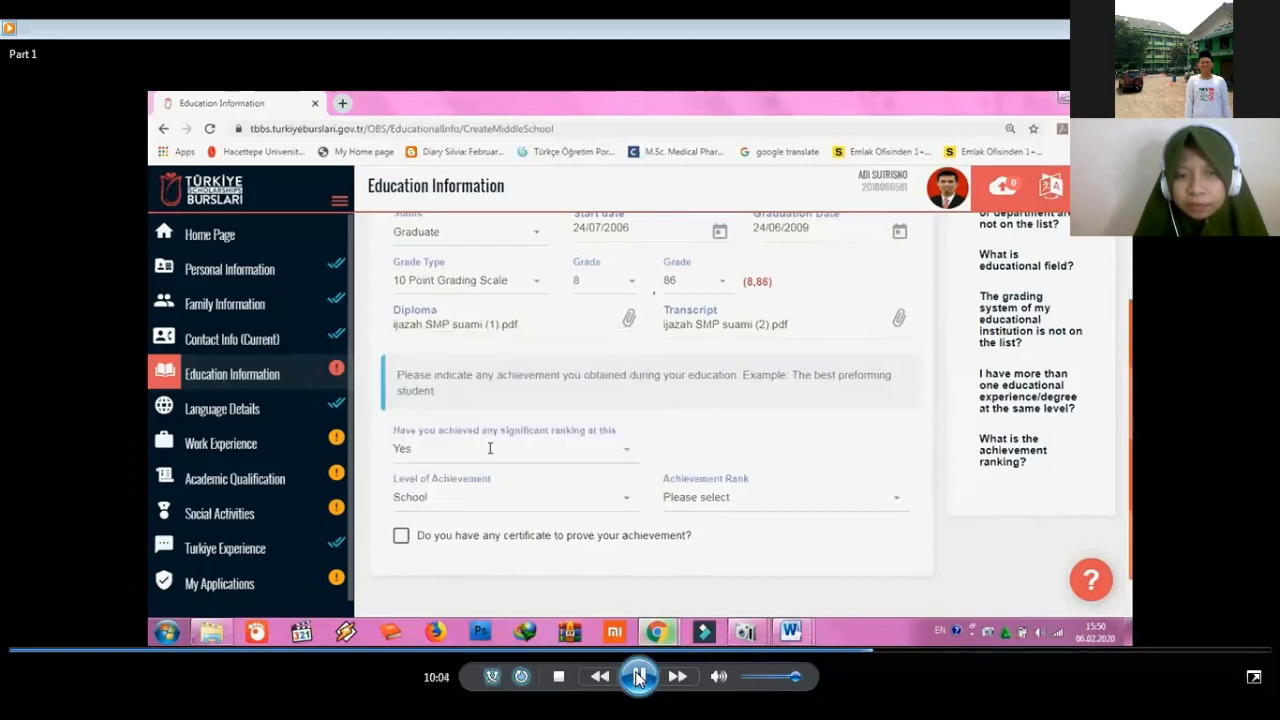
left_click(640, 677)
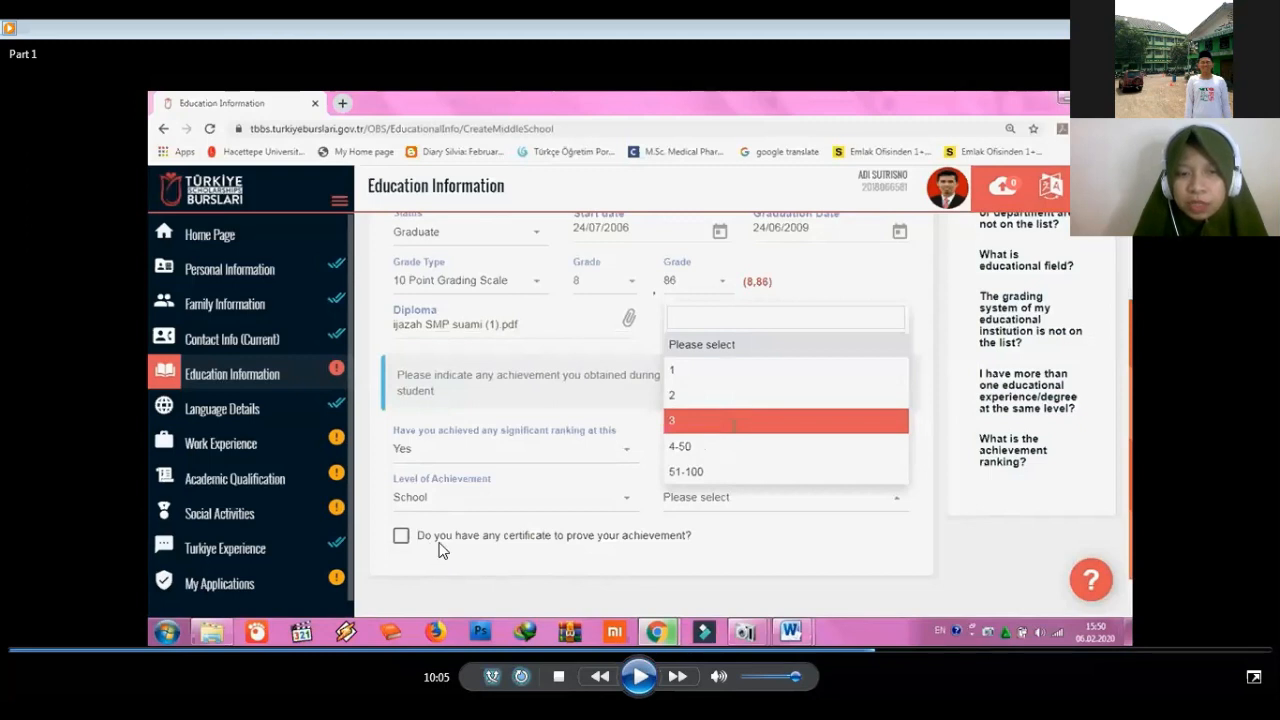
left_click(638, 678)
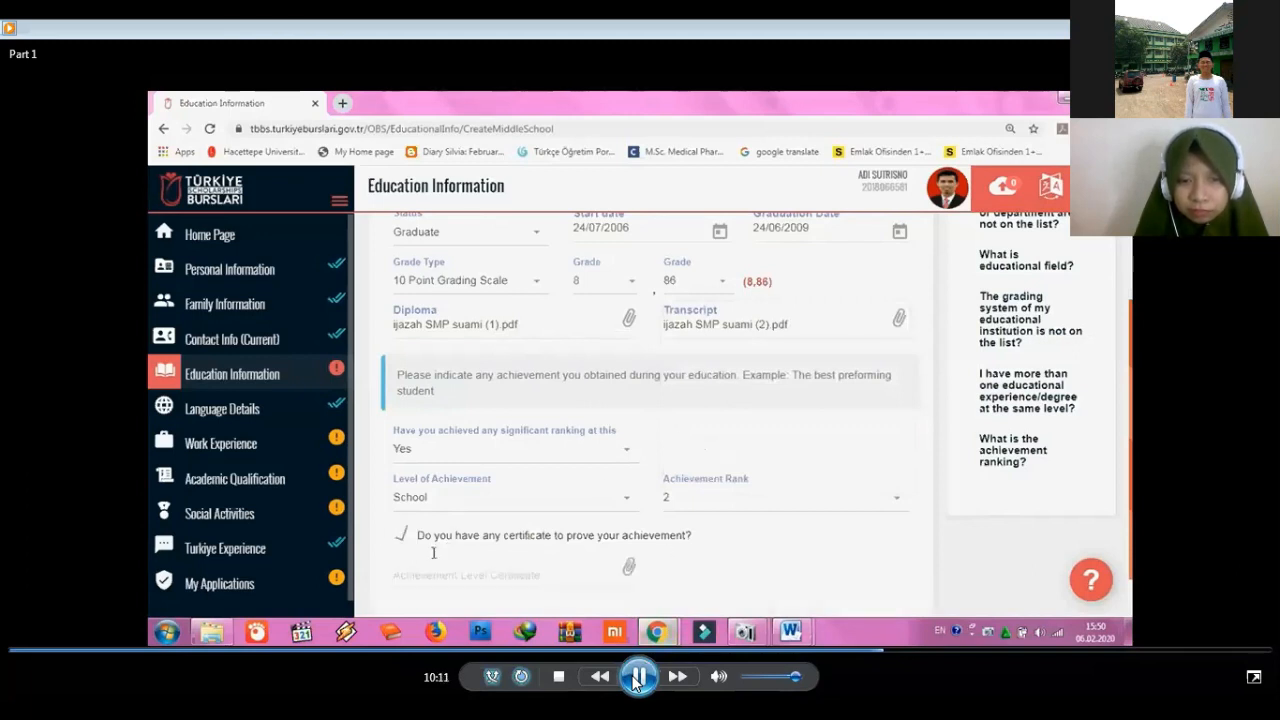
left_click(633, 683)
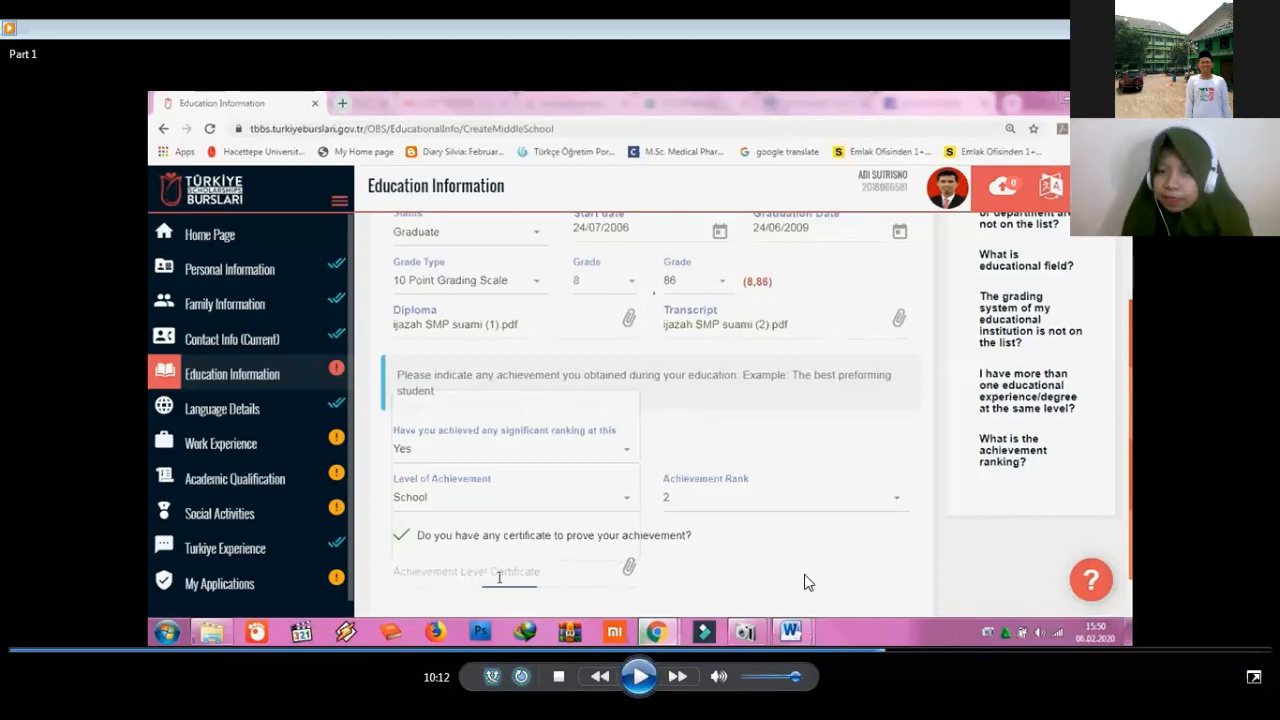
Move past the end of the middle school form at 10:19, and skip through the high school name entry to about 11:06.
left_click(677, 676)
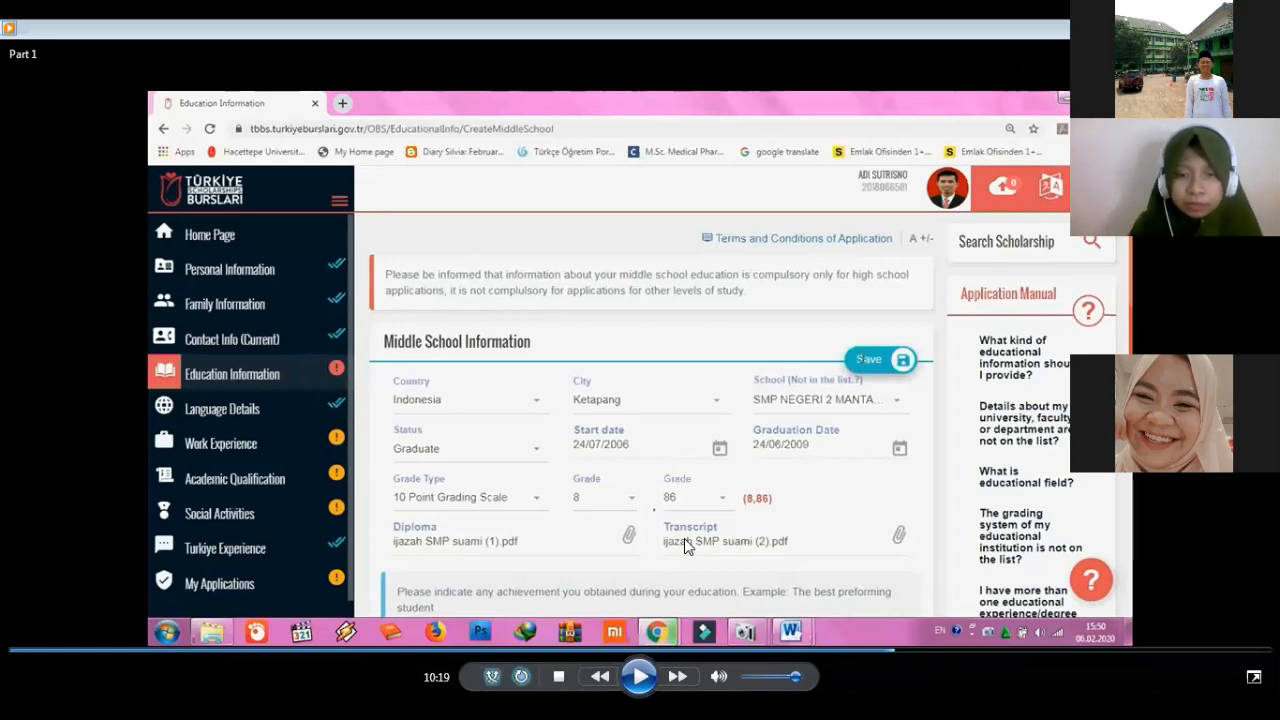
left_click(893, 651)
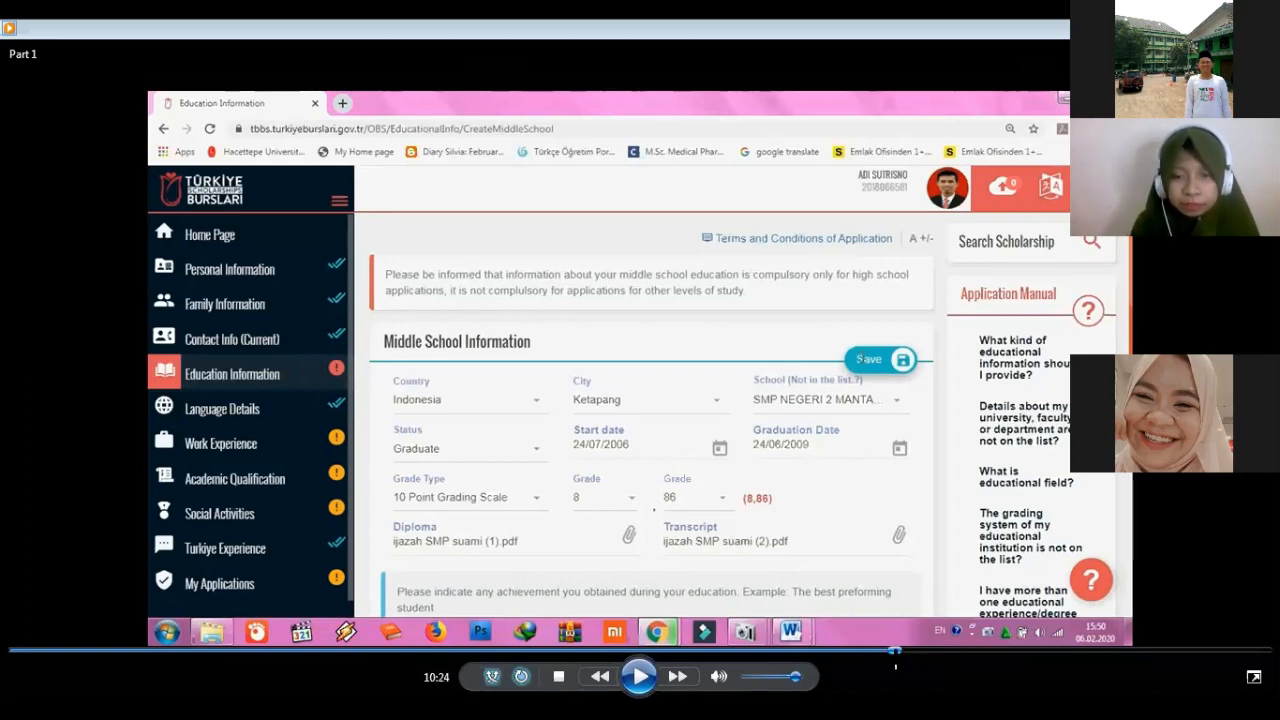
left_click(640, 677)
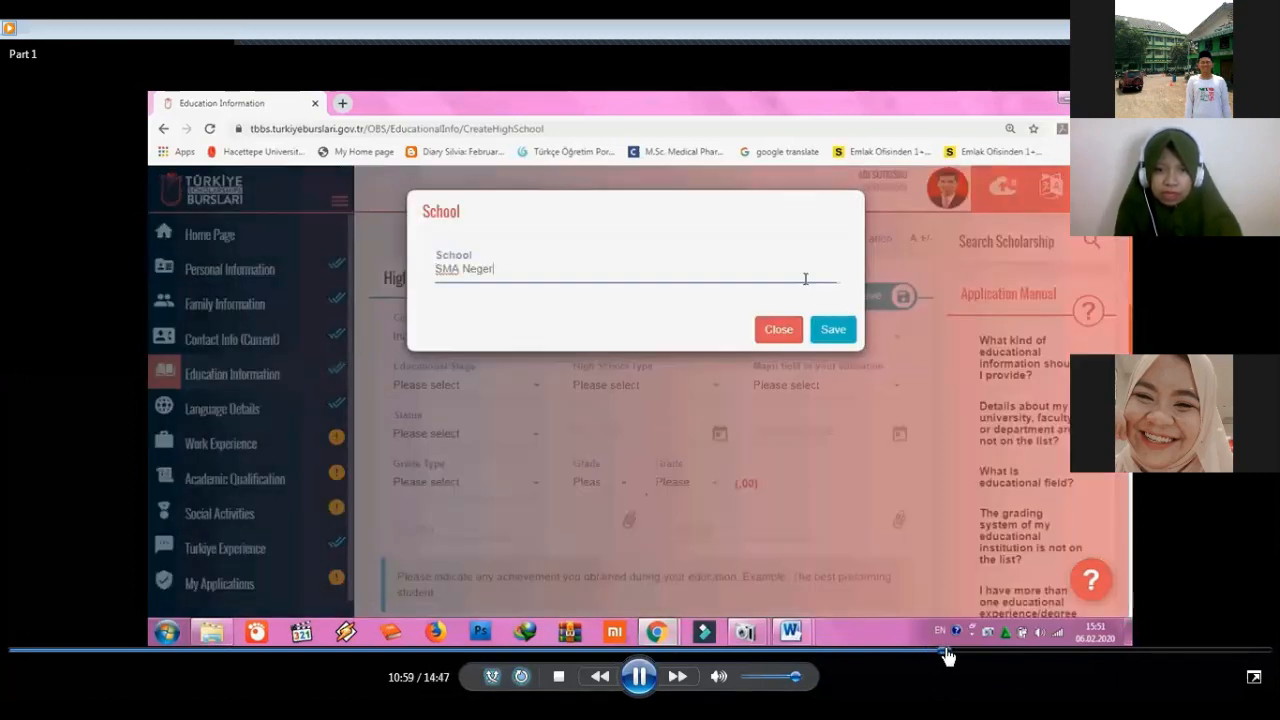
left_click(957, 651)
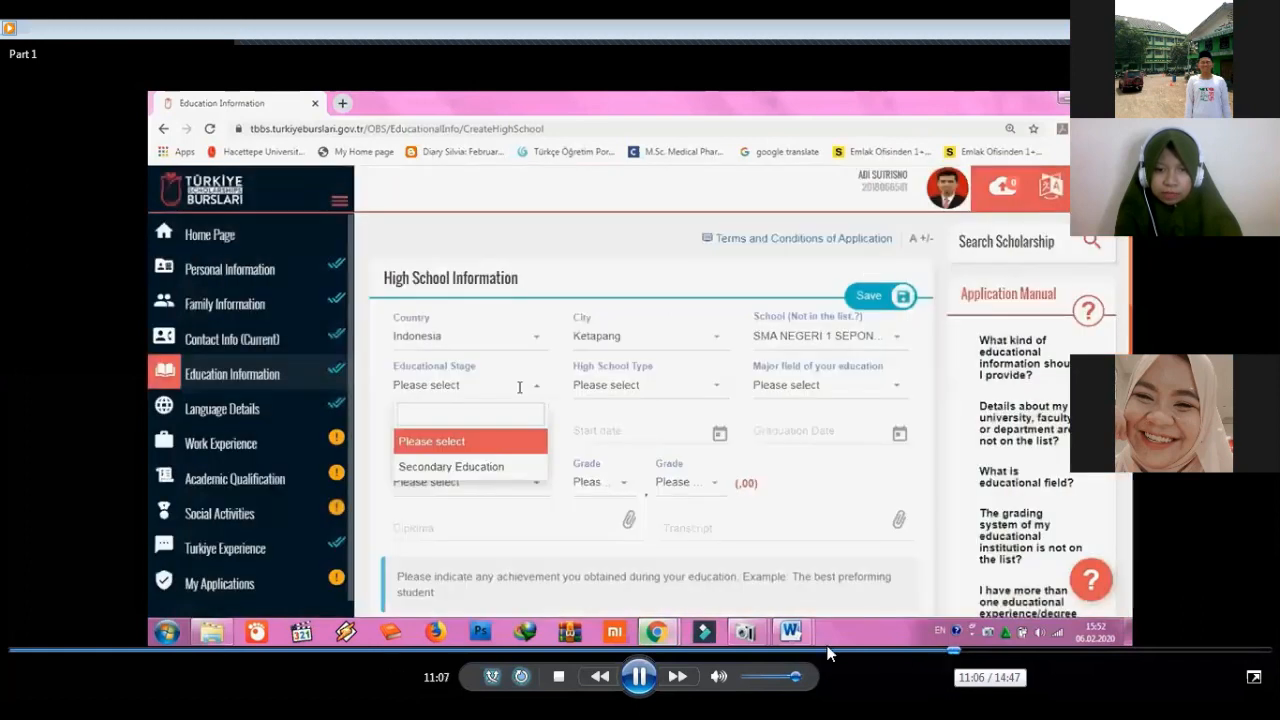
Replay the educational stage list with a pause at 11:06, and continue to a pause on the high school type list at 11:10.
left_click(440, 381)
left_click(957, 651)
key("space")
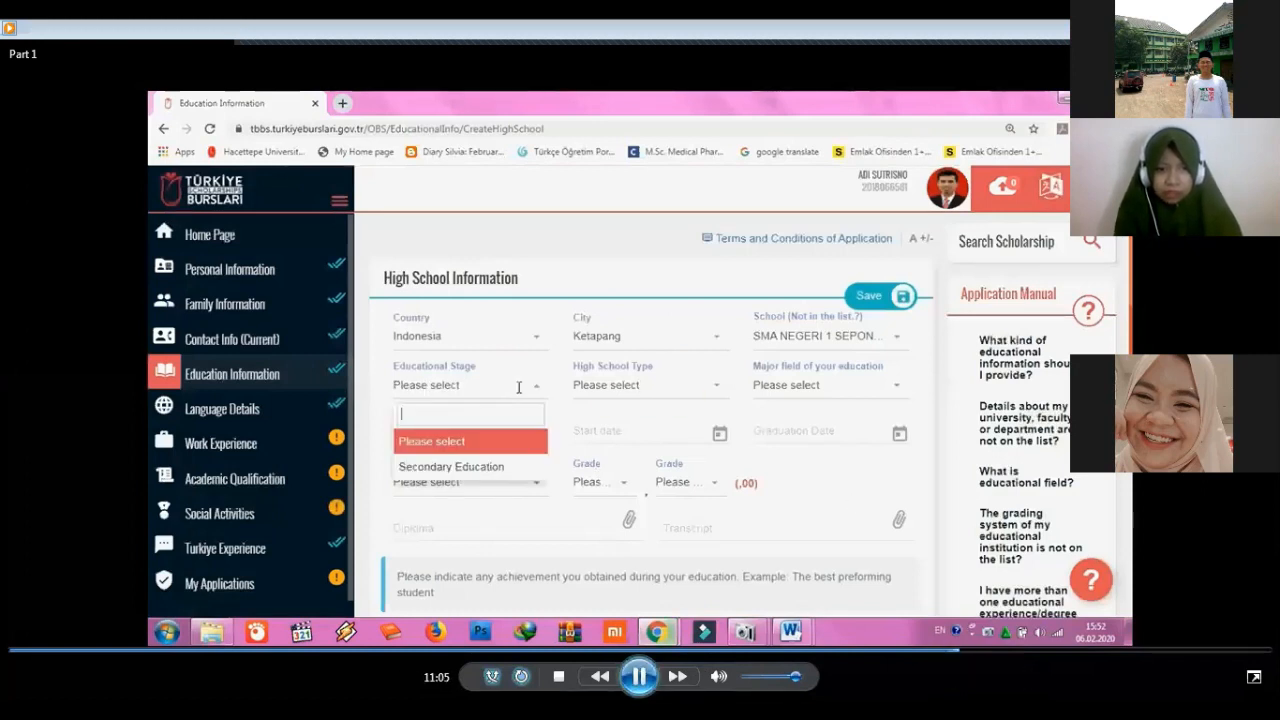
key("space")
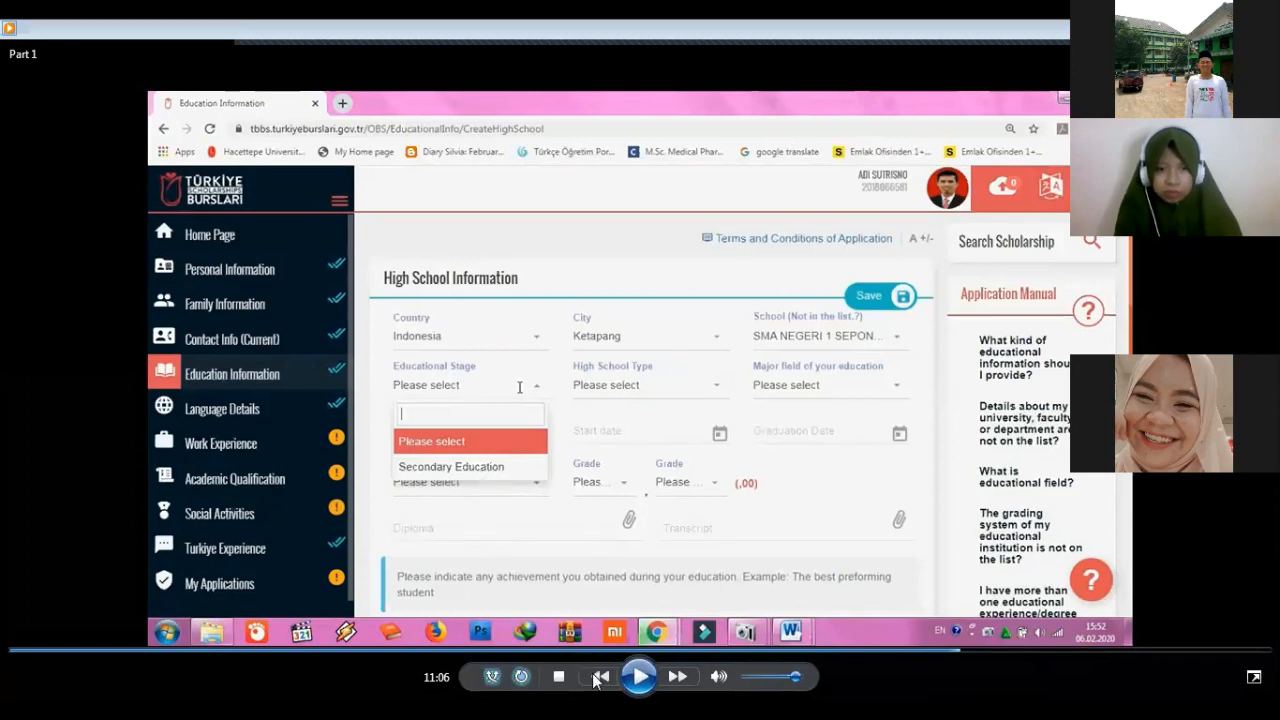
key("space")
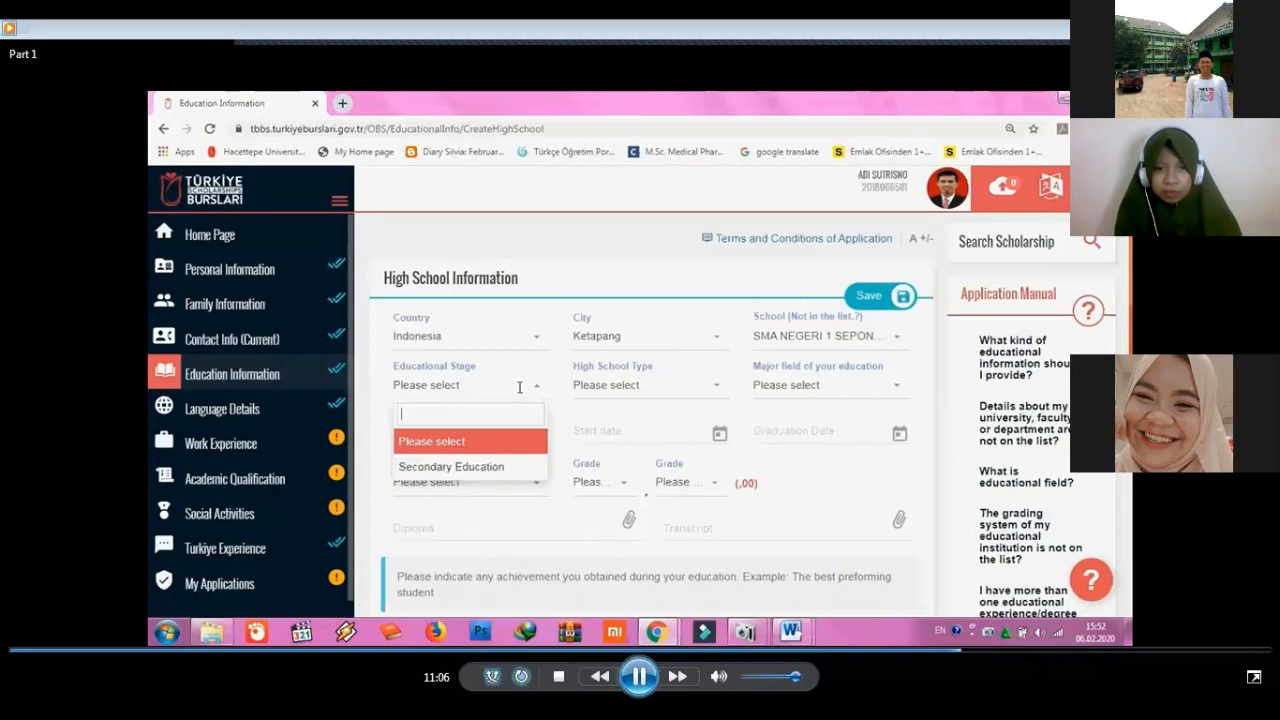
key("space")
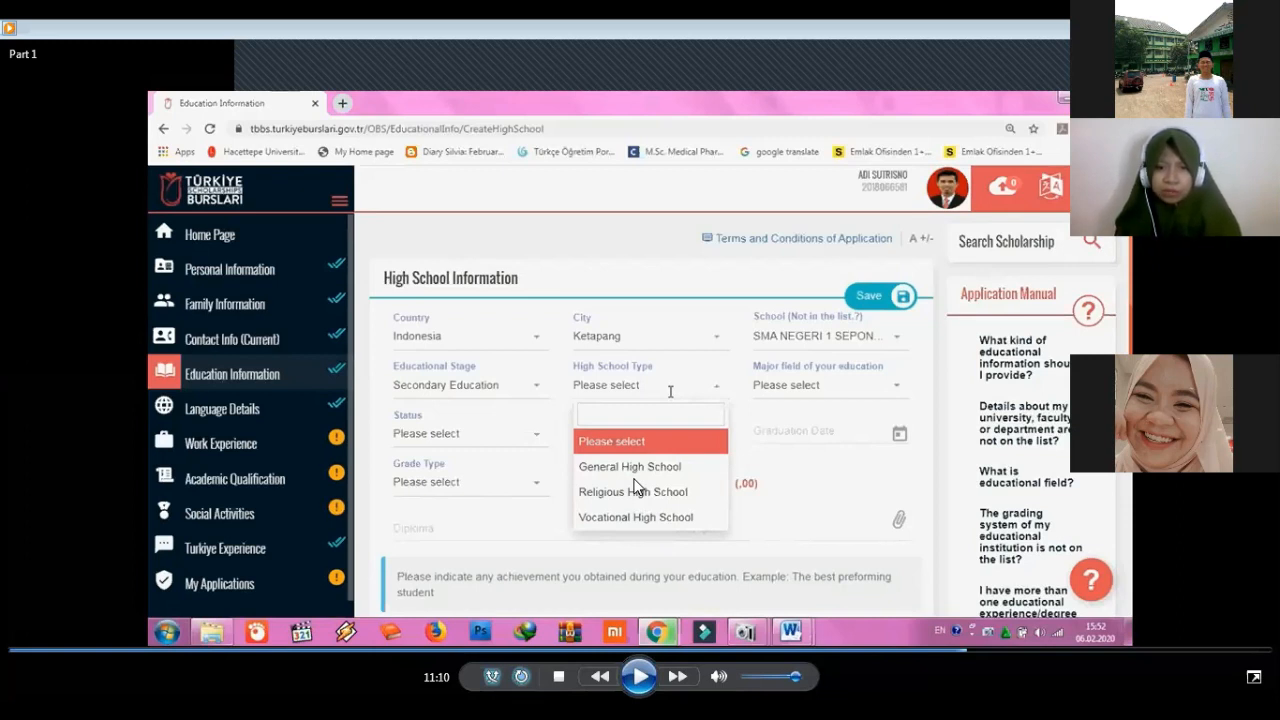
Play on to the reopened educational stage list, pause at 11:15, and resume to the high school type options.
key("space")
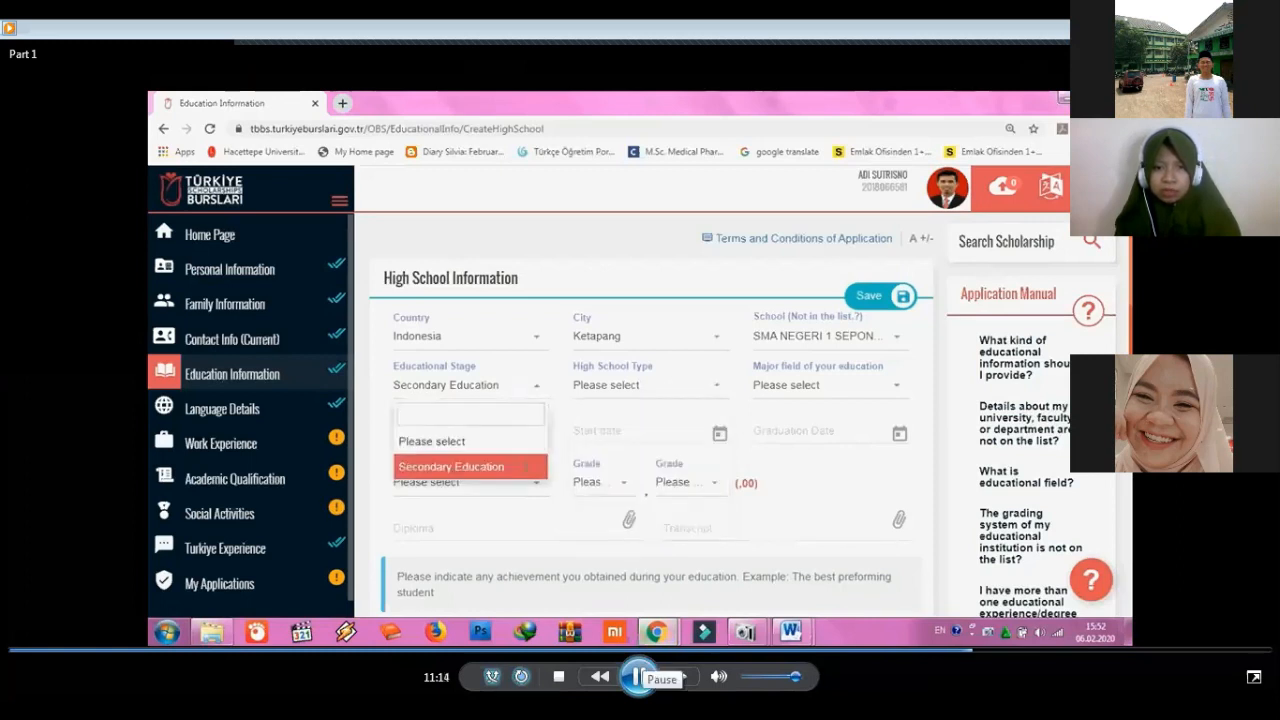
key("space")
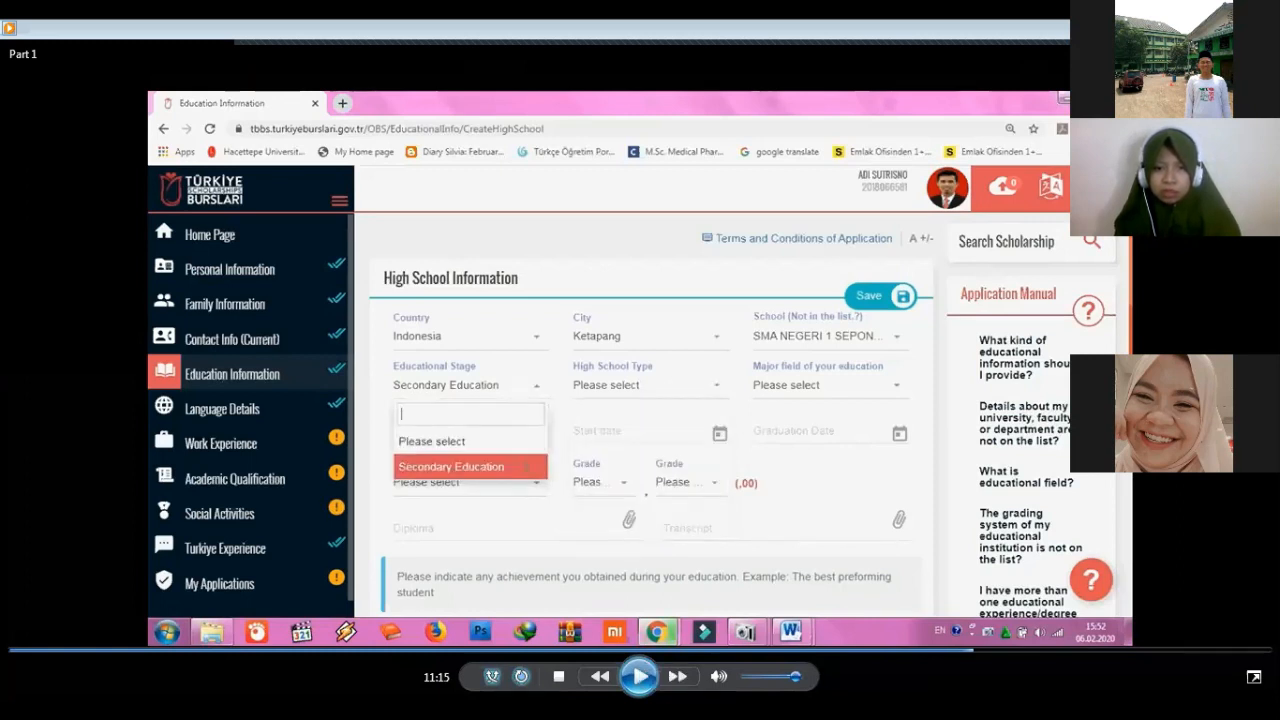
key("space")
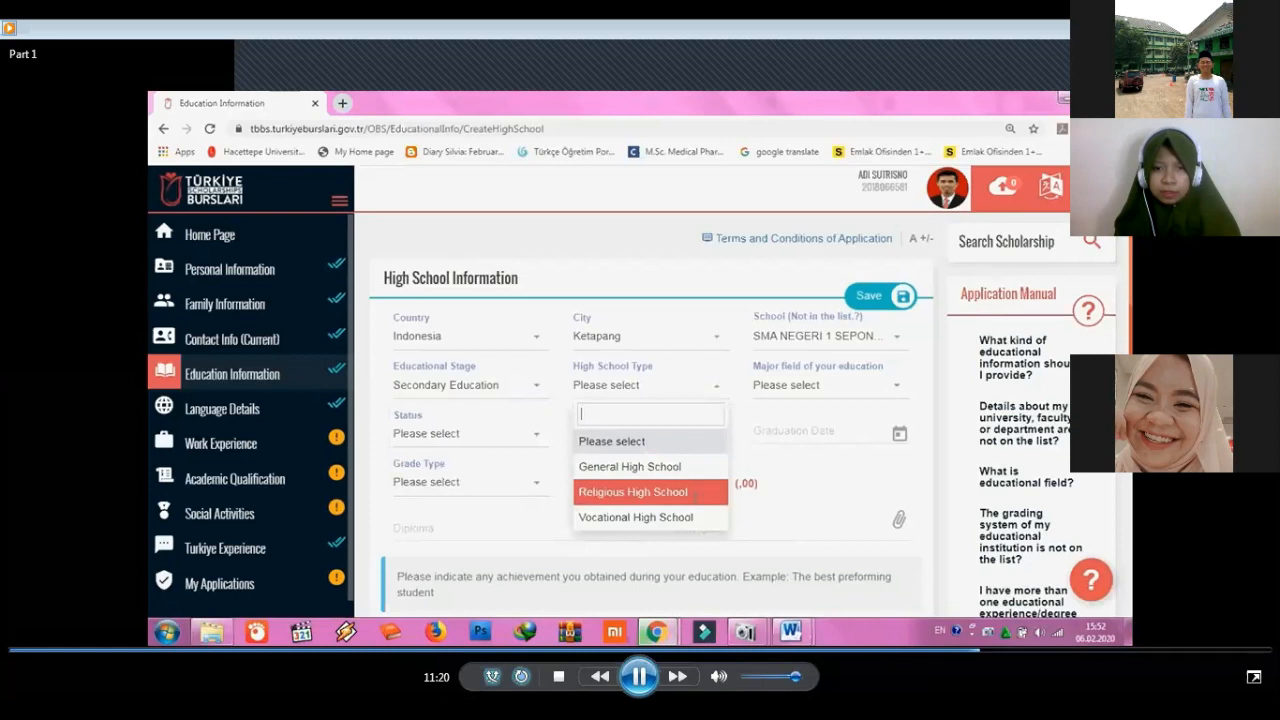
Play the General High School selection, pause on the major field list at 11:23, and continue to the status list at 11:27.
key("space")
key("space")
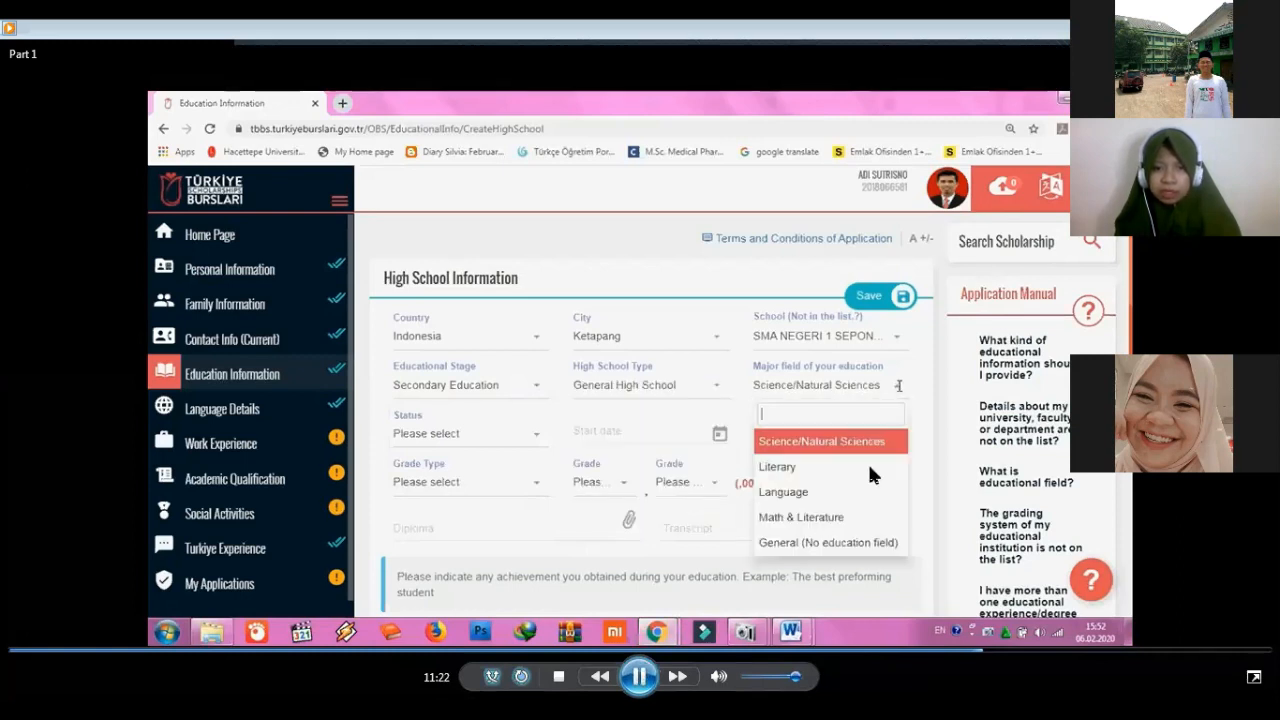
key("space")
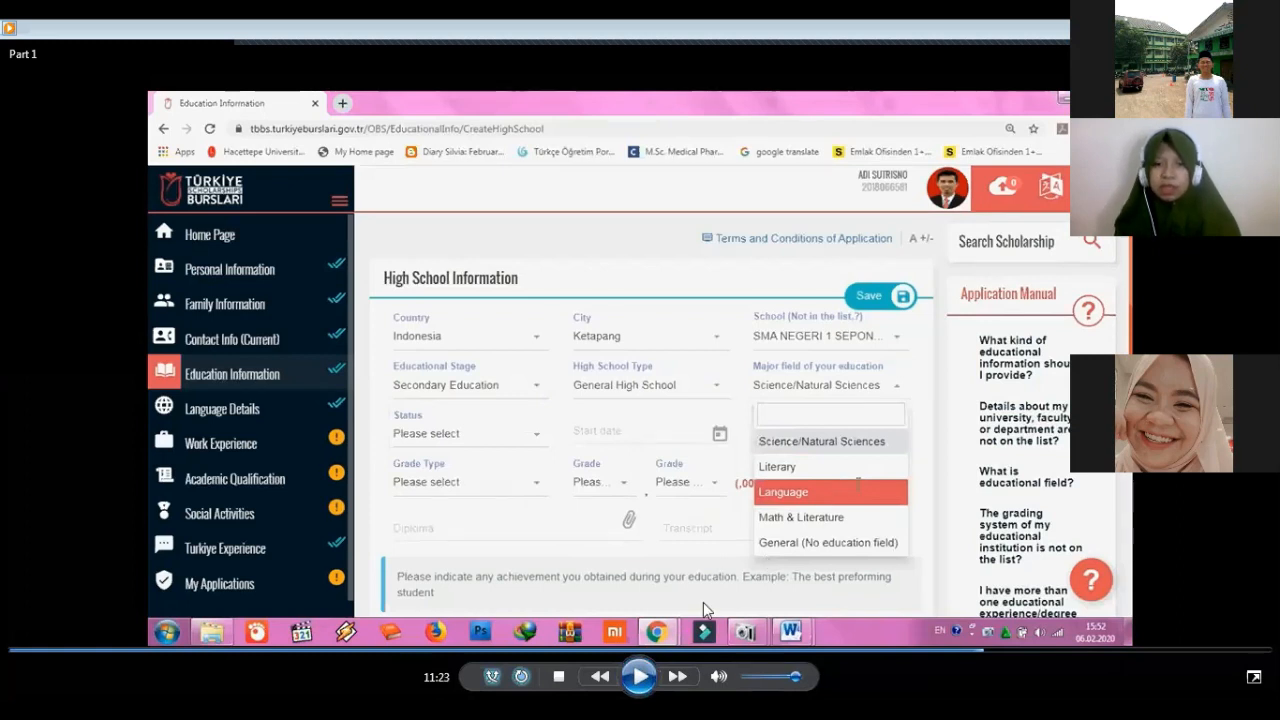
left_click(640, 677)
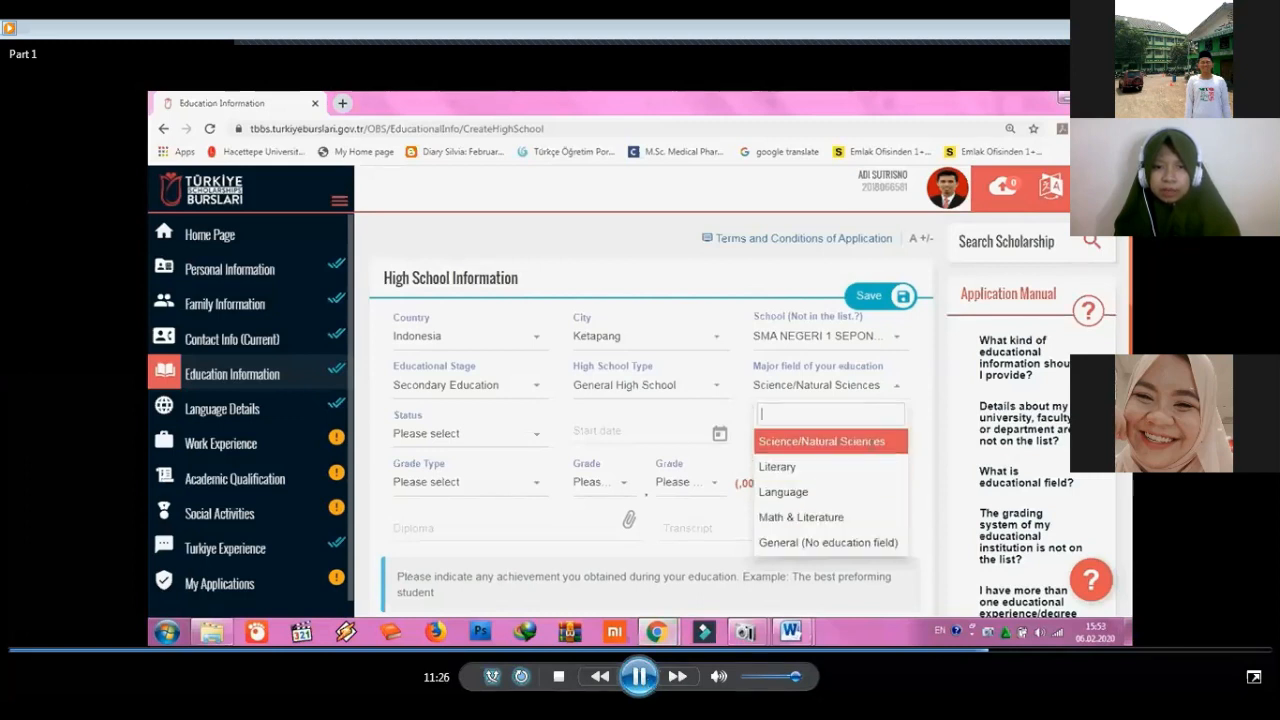
left_click(640, 677)
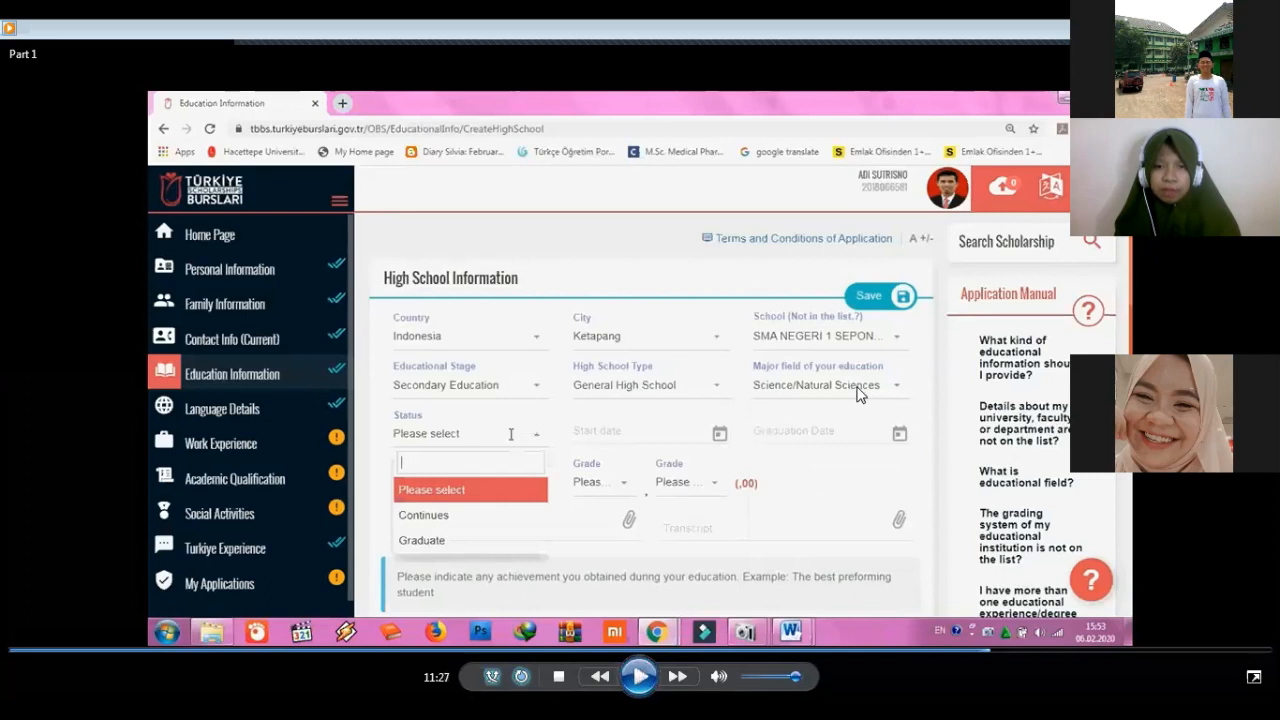
Play the Graduate status selection, pause at 11:29, and resume toward the start and graduation date entries.
left_click(640, 676)
left_click(640, 676)
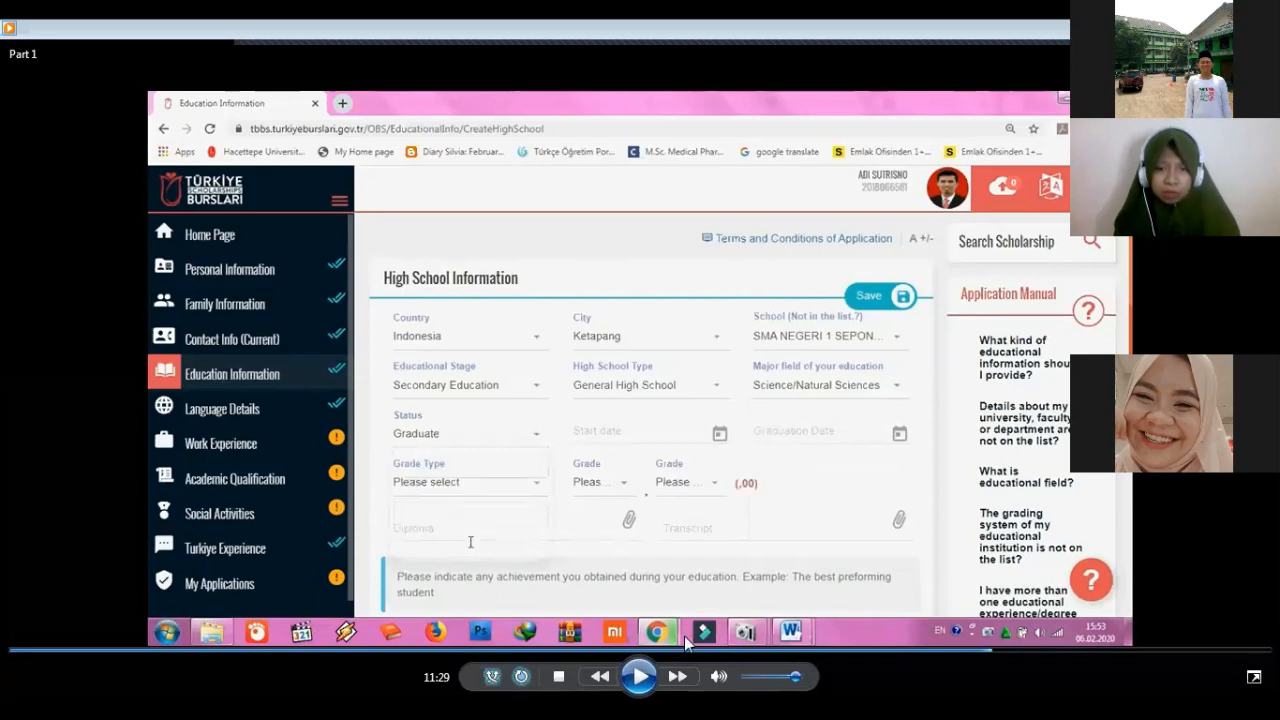
left_click(639, 676)
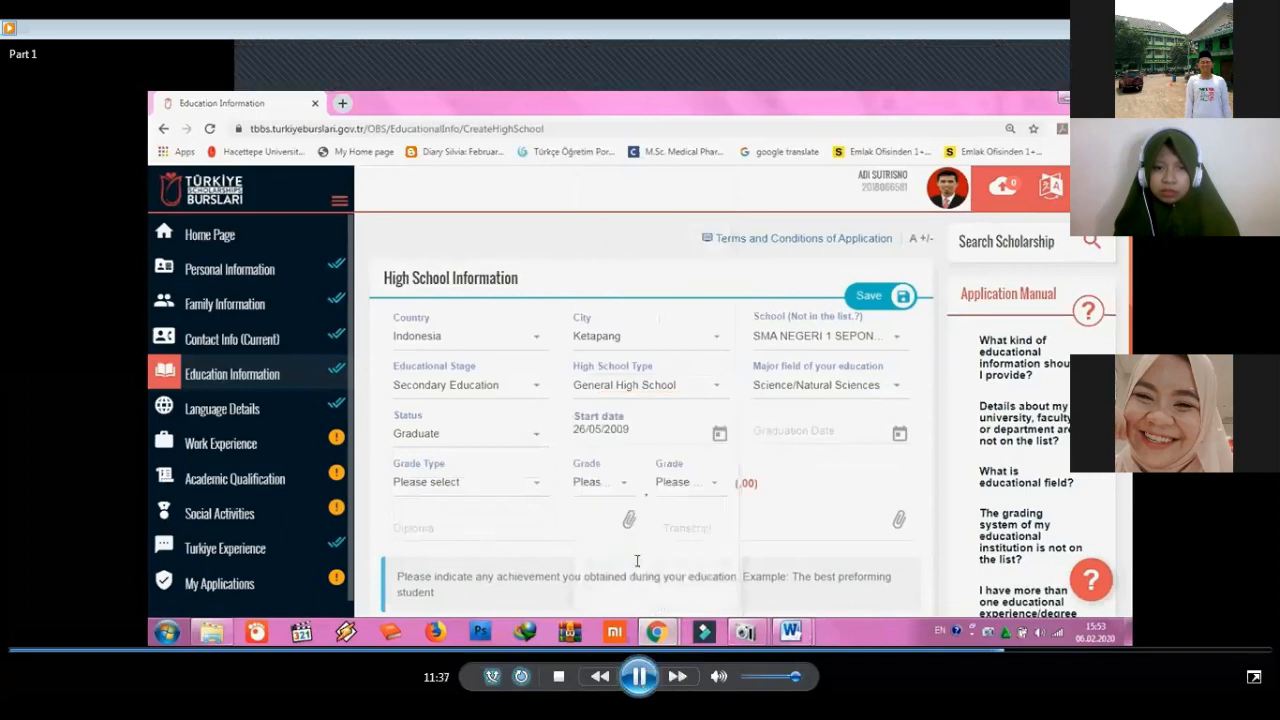
Skip through the high school grade type, diploma upload and achievement sections, and pause on the achievement level list at 12:14.
left_click(1024, 651)
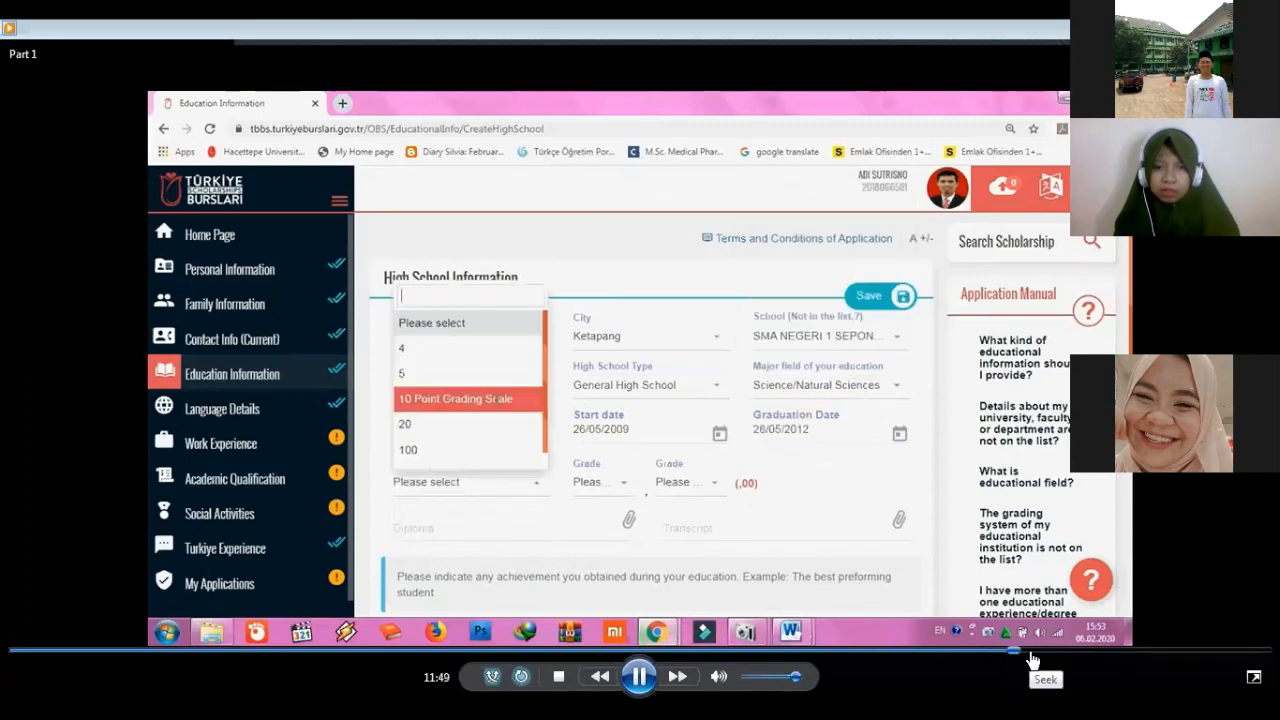
left_click(1029, 651)
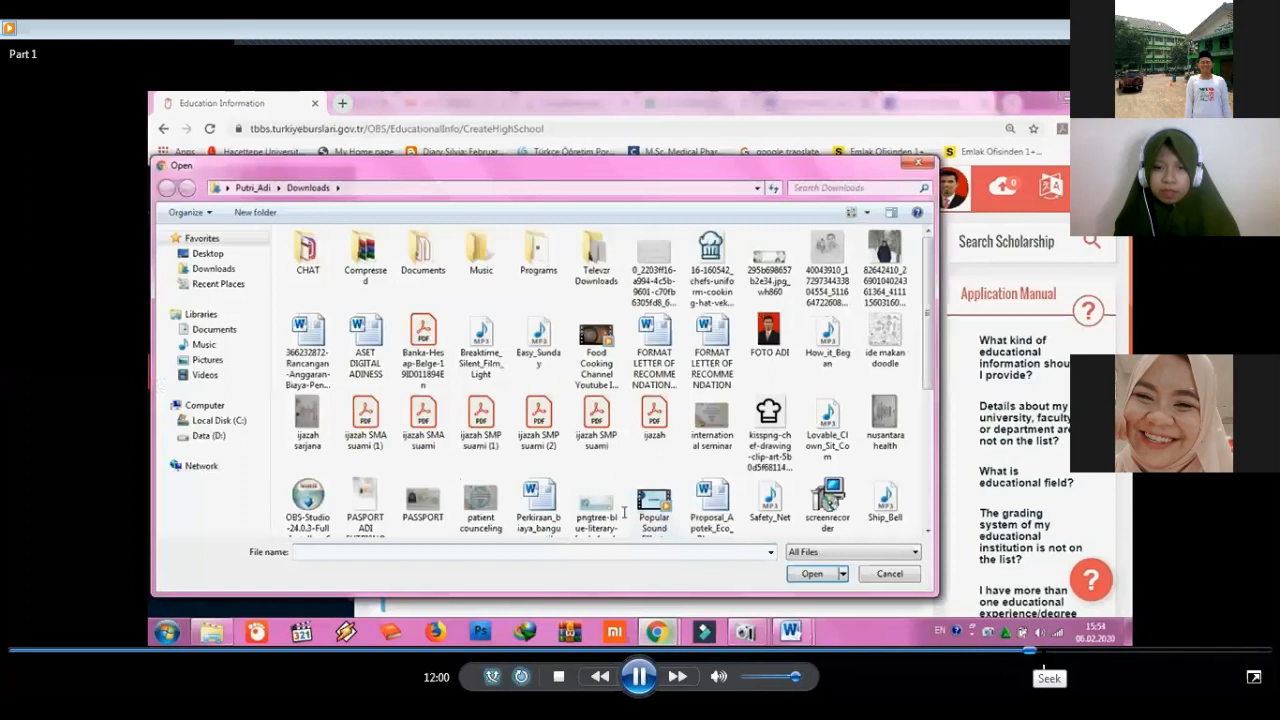
left_click(1046, 658)
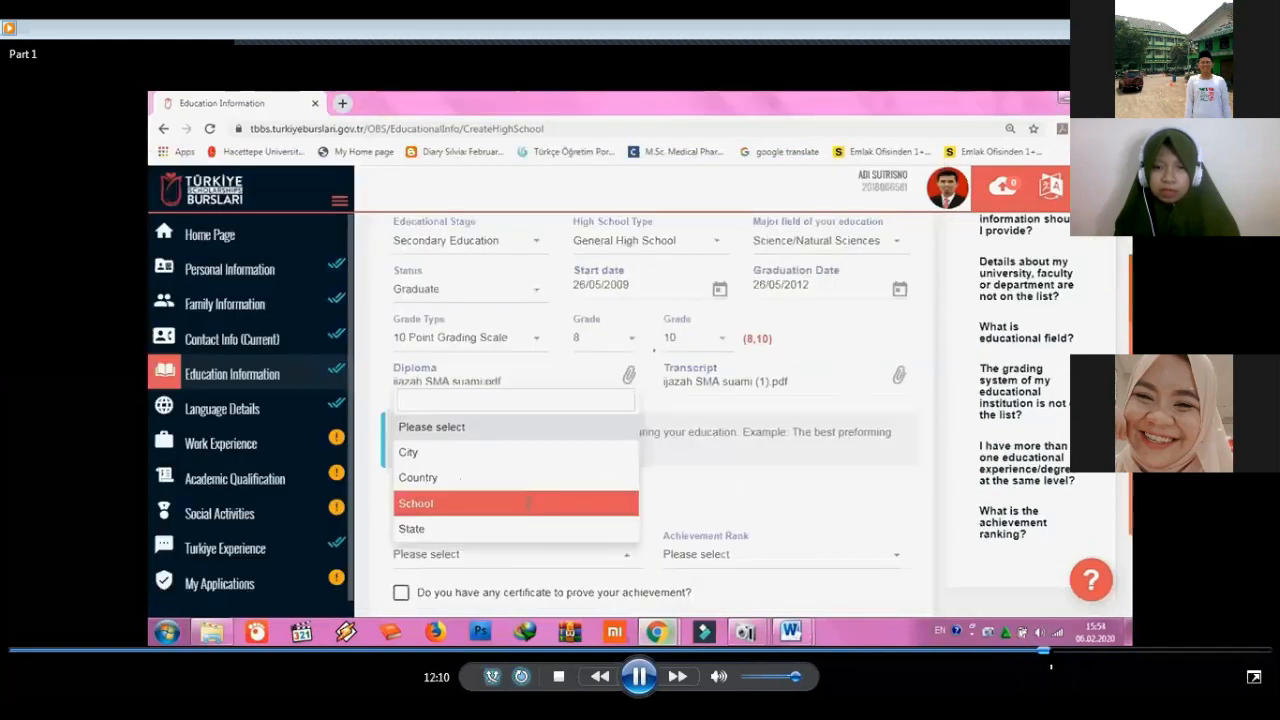
left_click(639, 679)
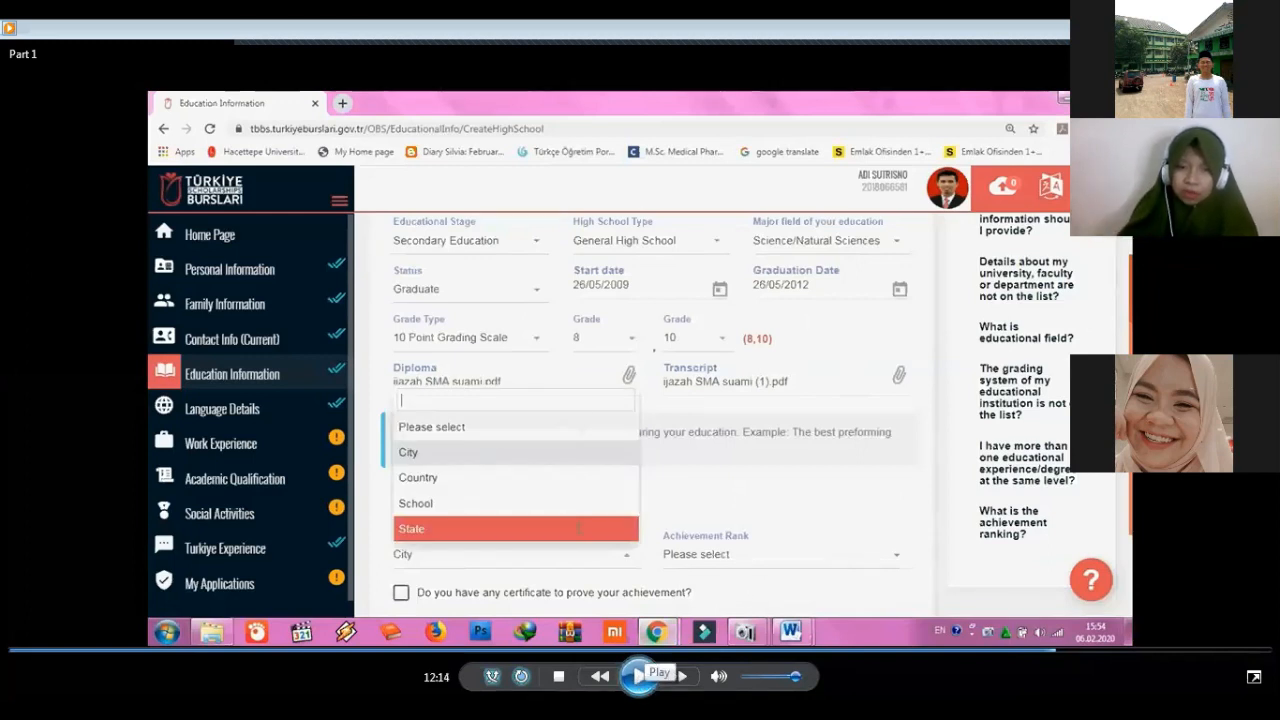
Play on to the bachelor's degree form, pause at 12:28, and rewind the video to 12:16.
key("space")
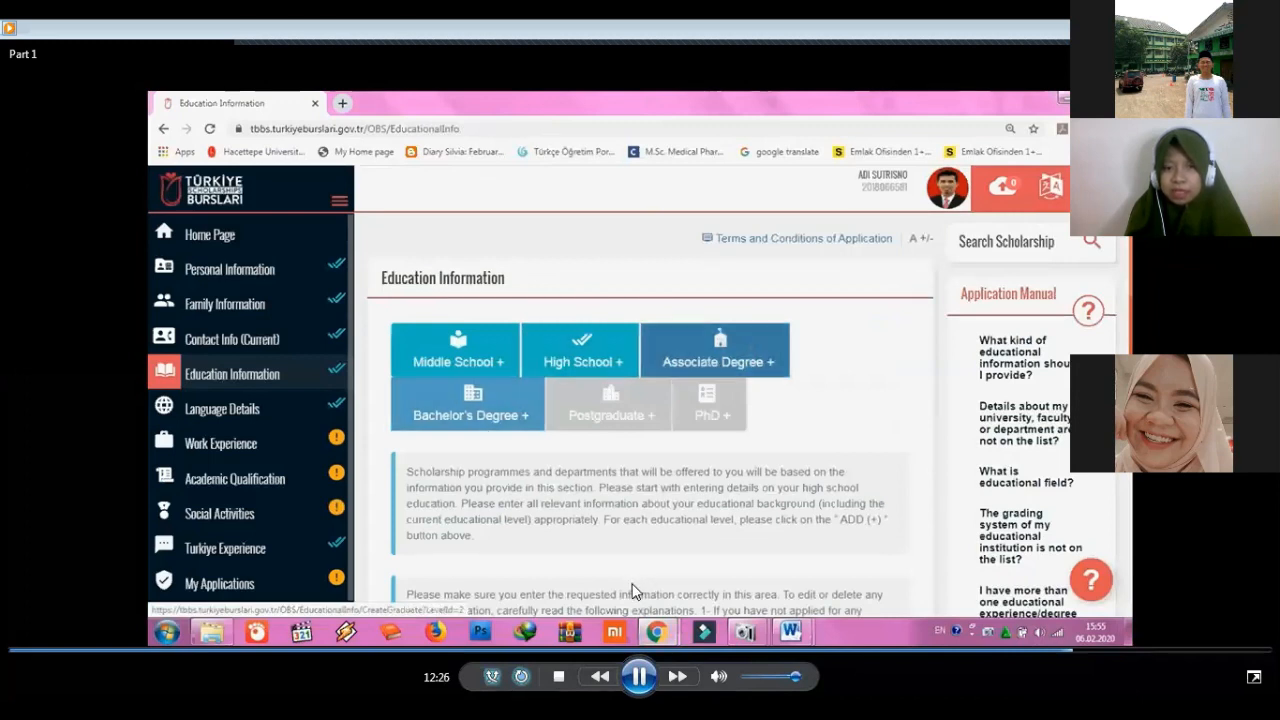
key("space")
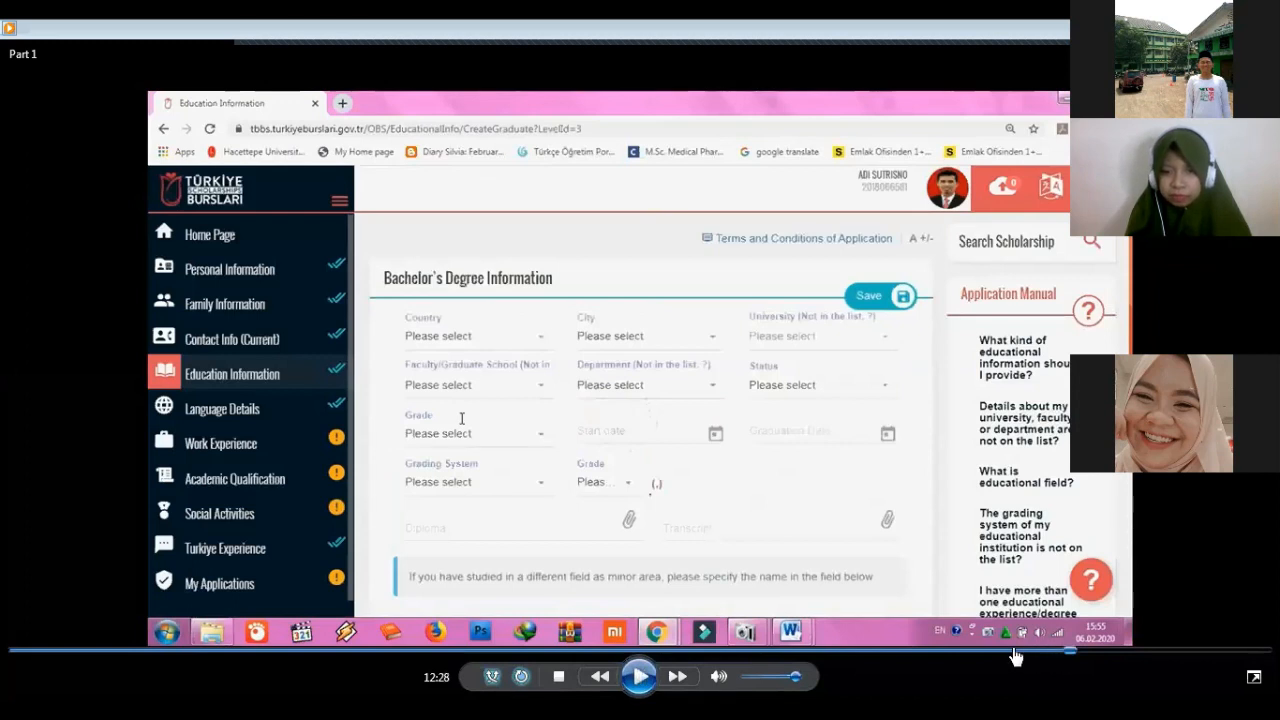
left_click(1057, 648)
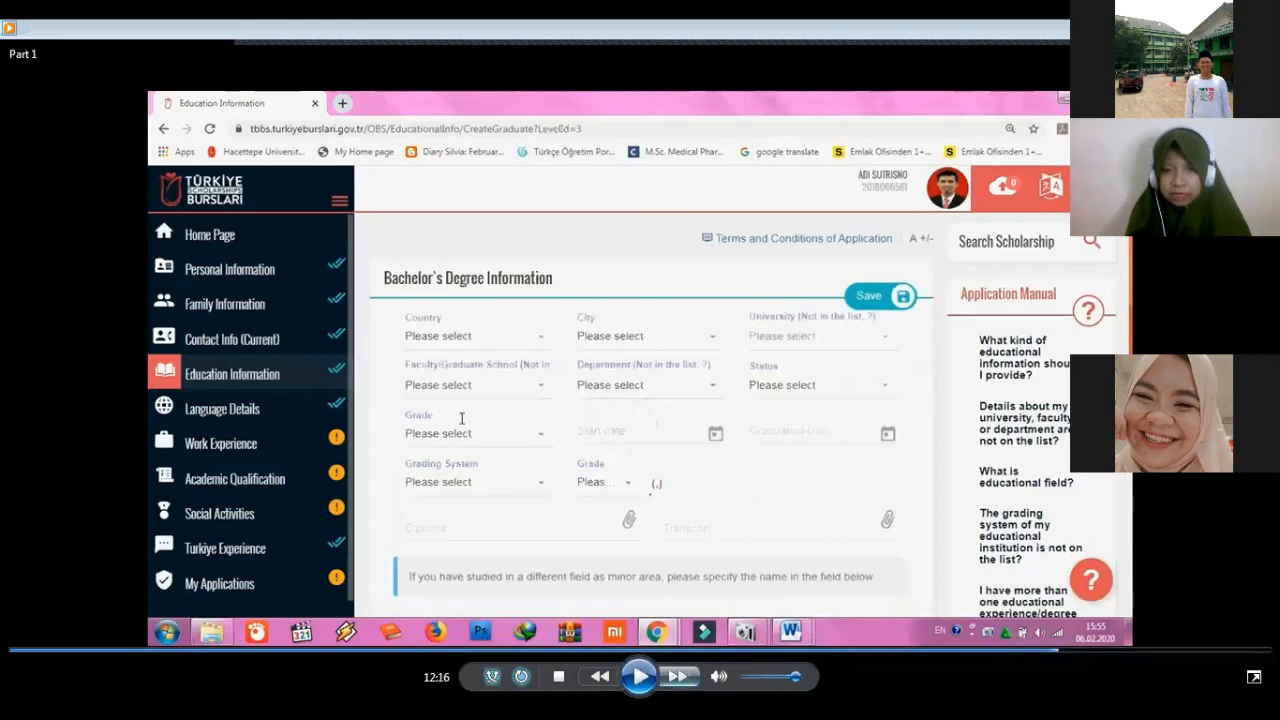
Replay the high school information save, pause at 12:21, and continue to the country list of the bachelor's degree form.
key("space")
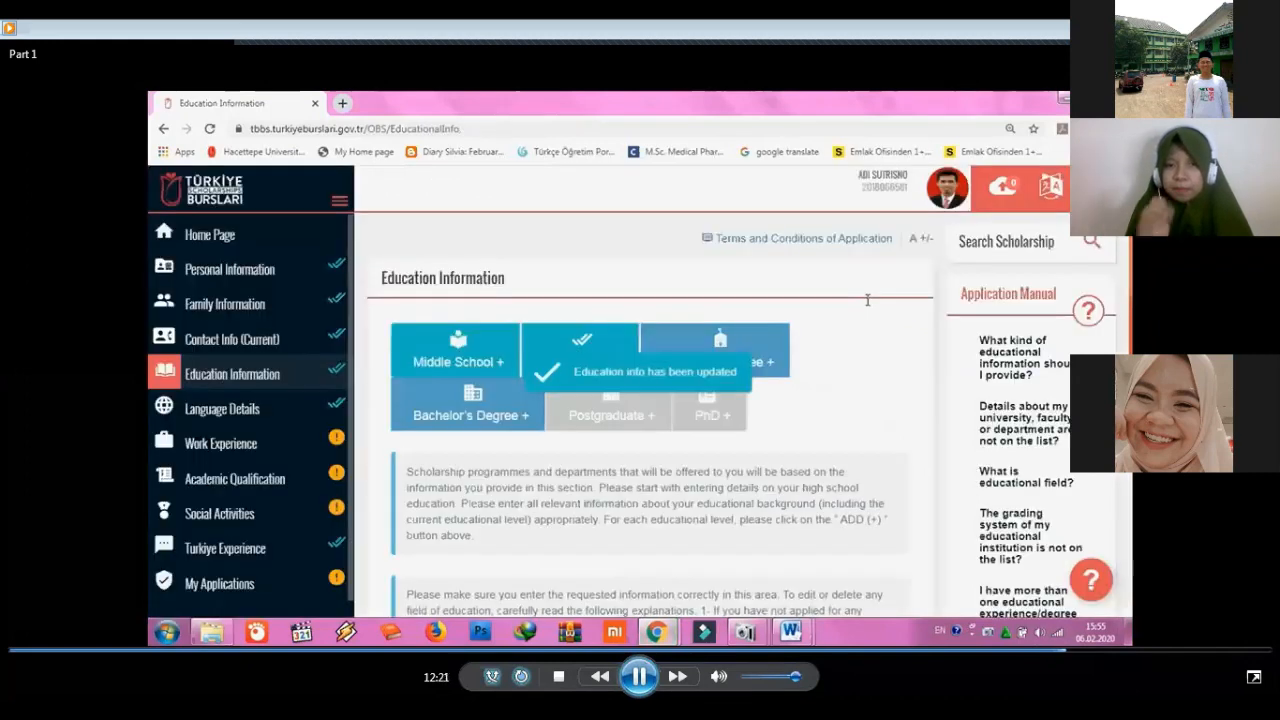
left_click(639, 677)
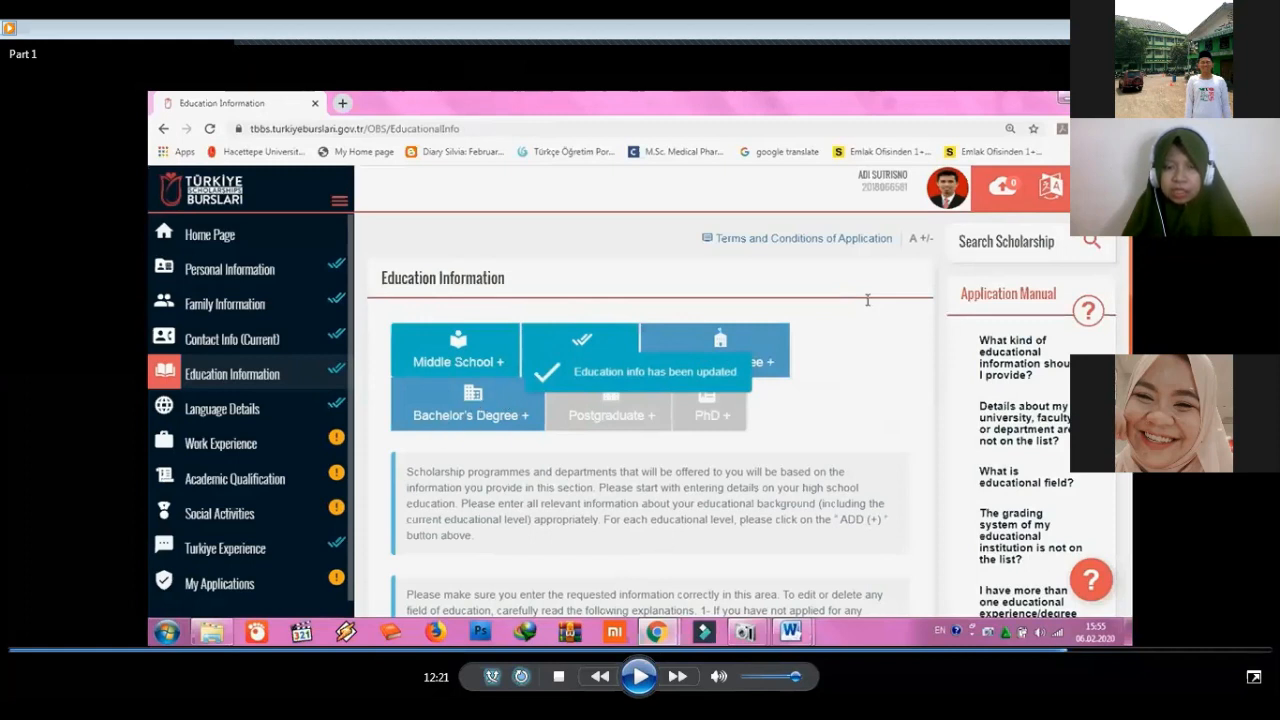
left_click(640, 677)
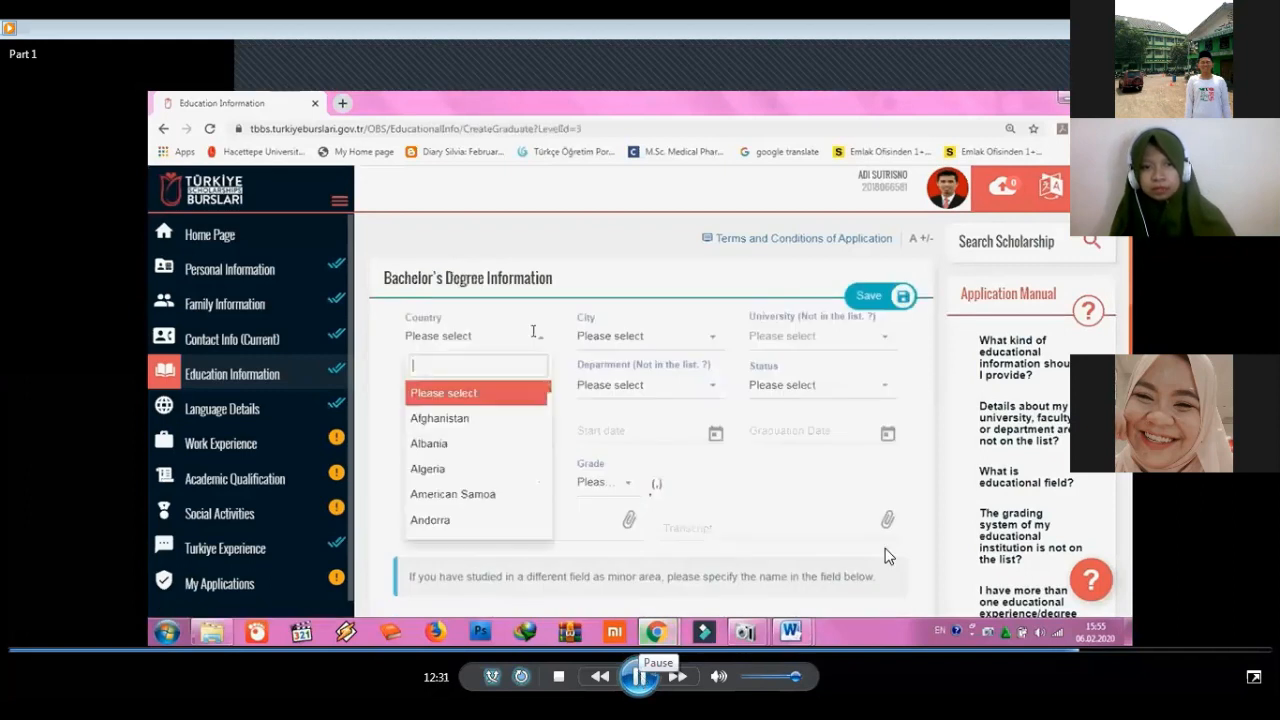
Skip through the bachelor's university and department entries, pause on the diploma and transcript uploads at 13:56, and resume.
left_click(1086, 655)
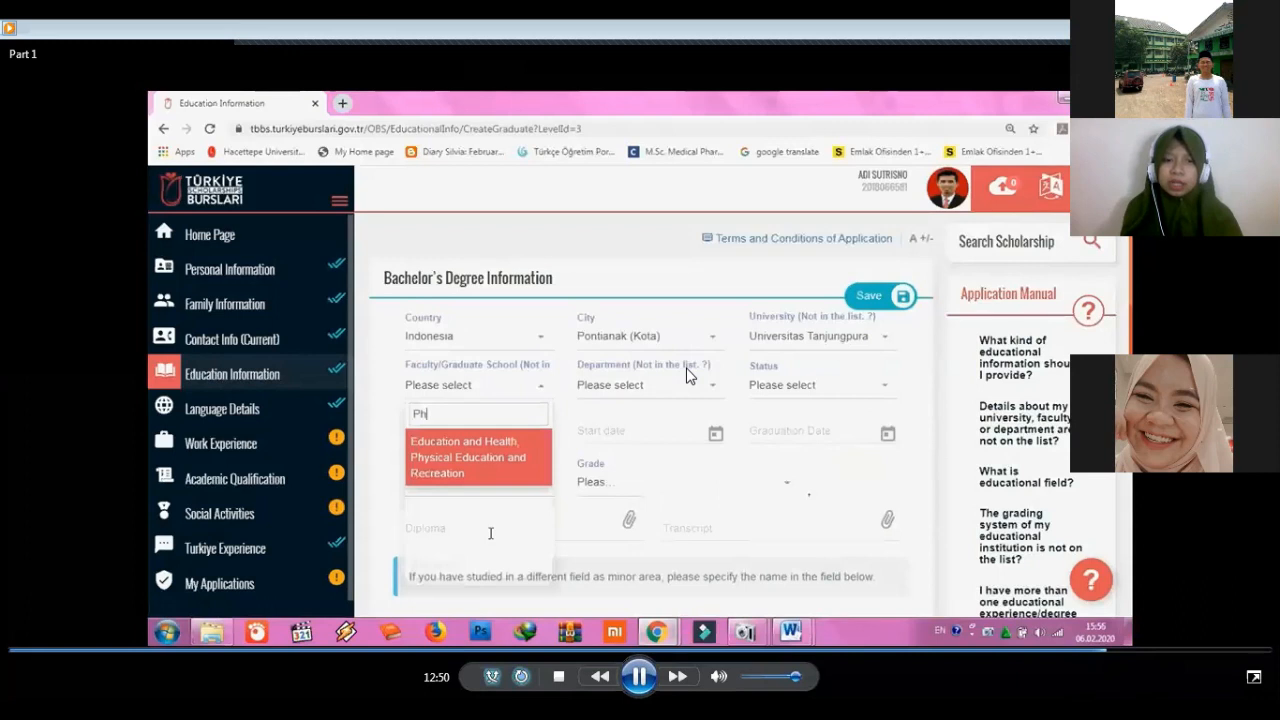
left_click(1113, 664)
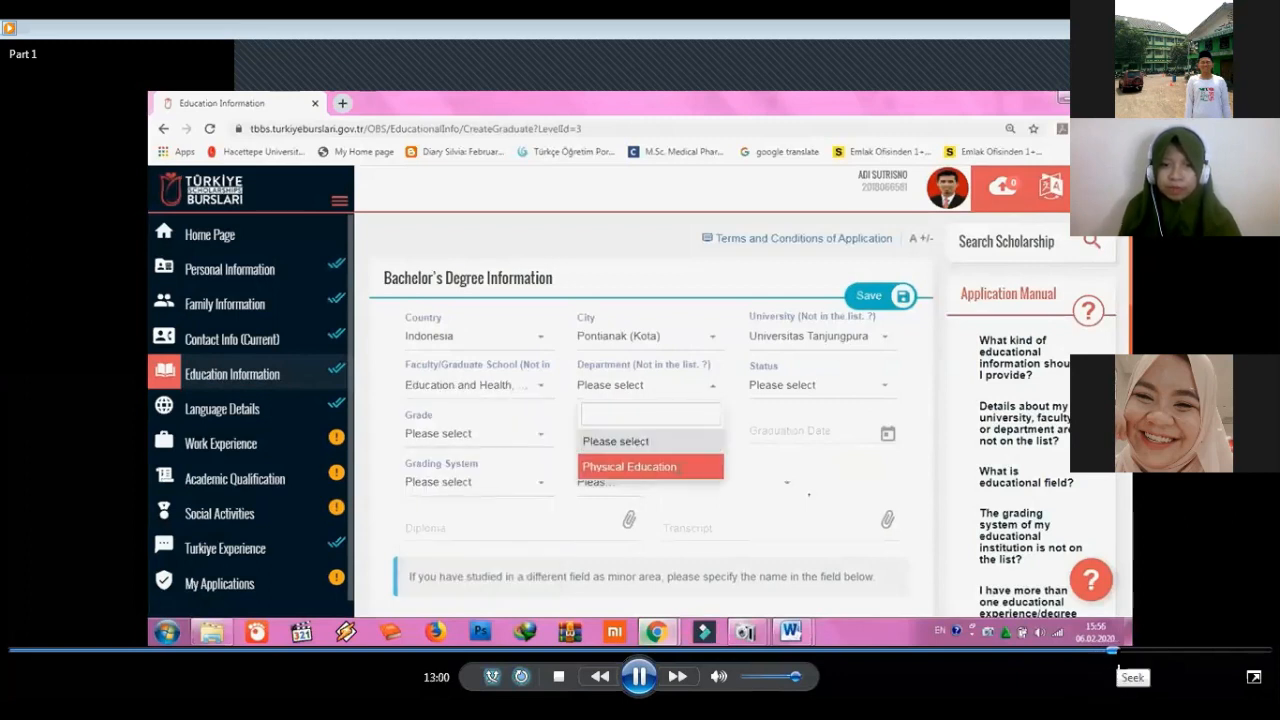
left_click(1125, 651)
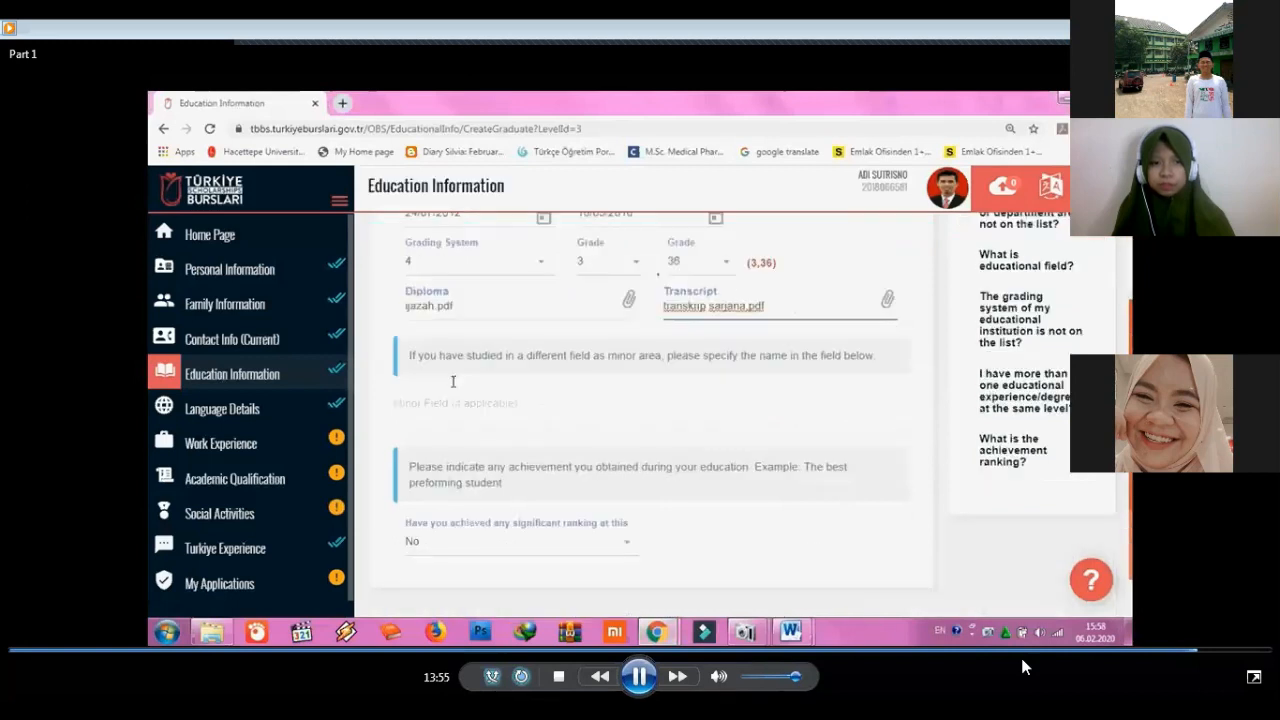
key("space")
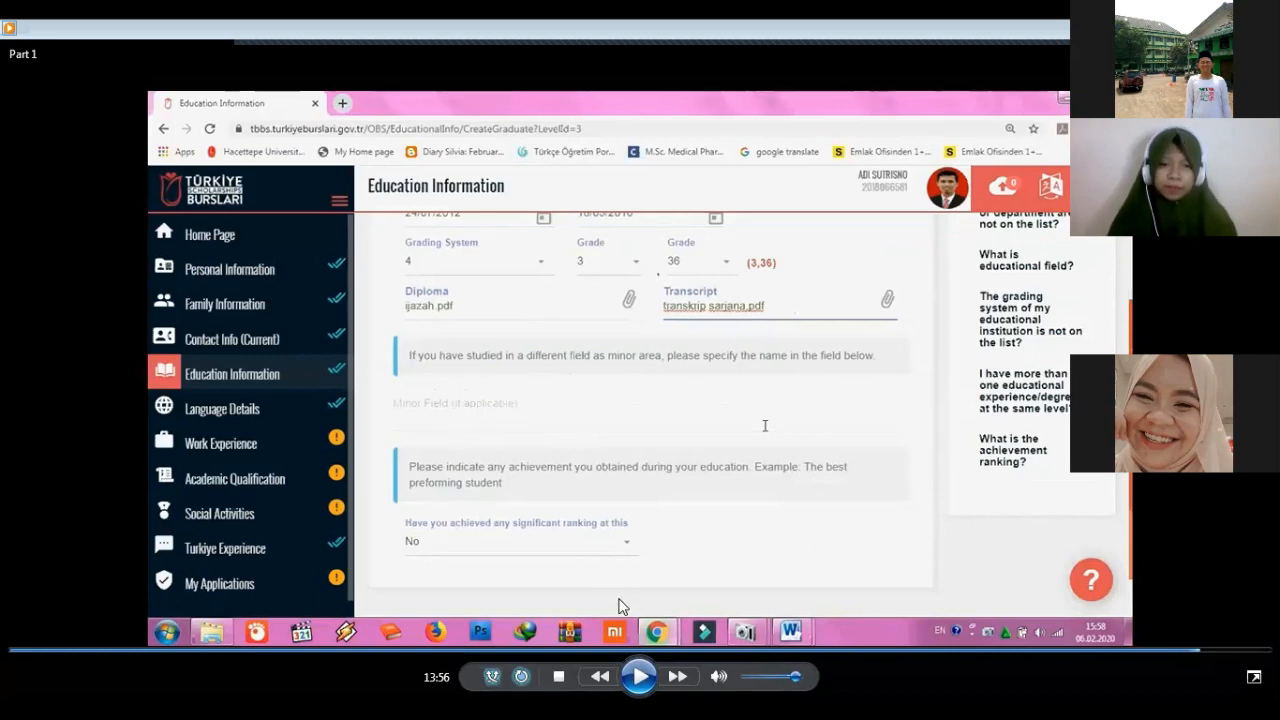
left_click(632, 670)
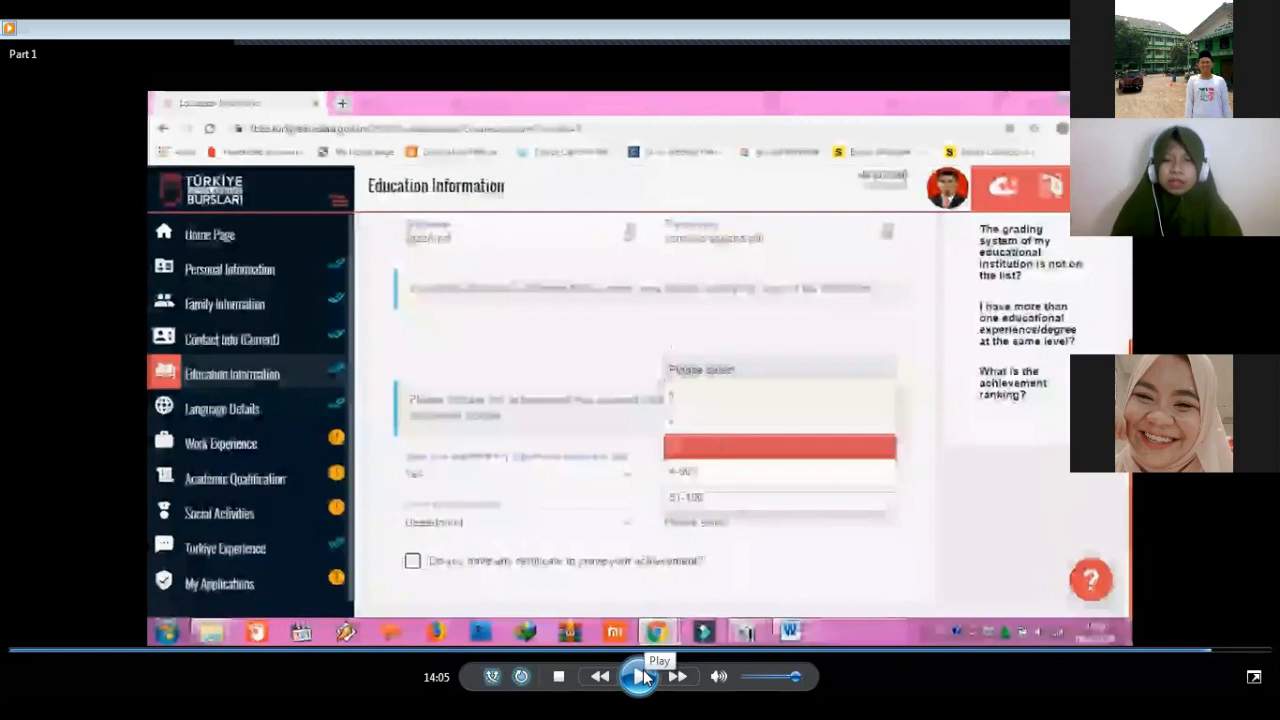
Play the achievement rank selection from 14:05, pause at the certificate checkbox at 14:07, and resume to finish Part 1.
left_click(641, 677)
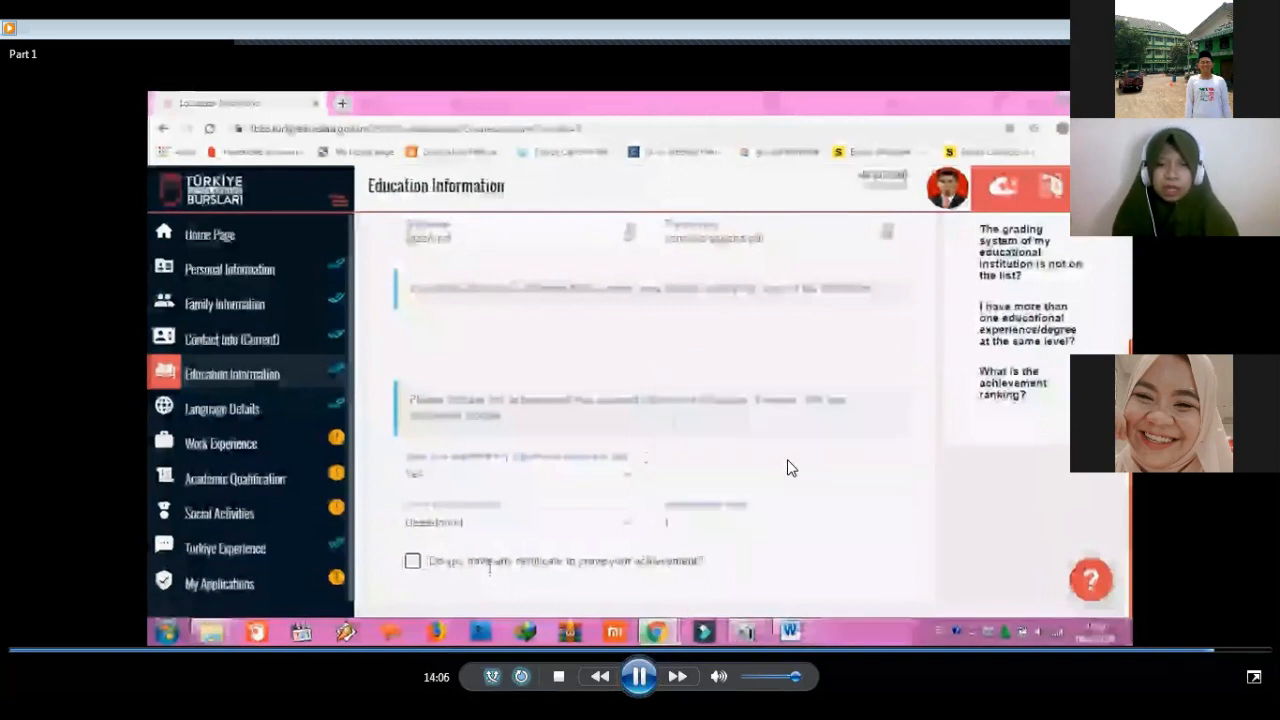
left_click(641, 677)
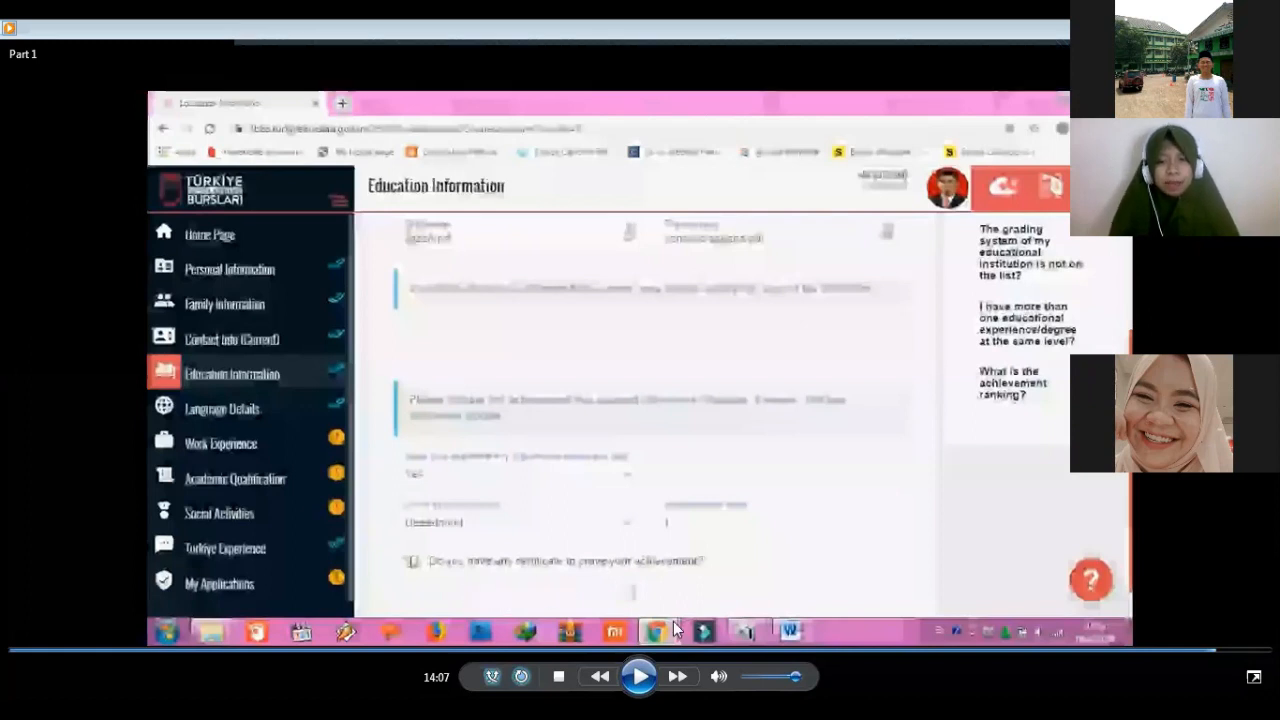
left_click(640, 676)
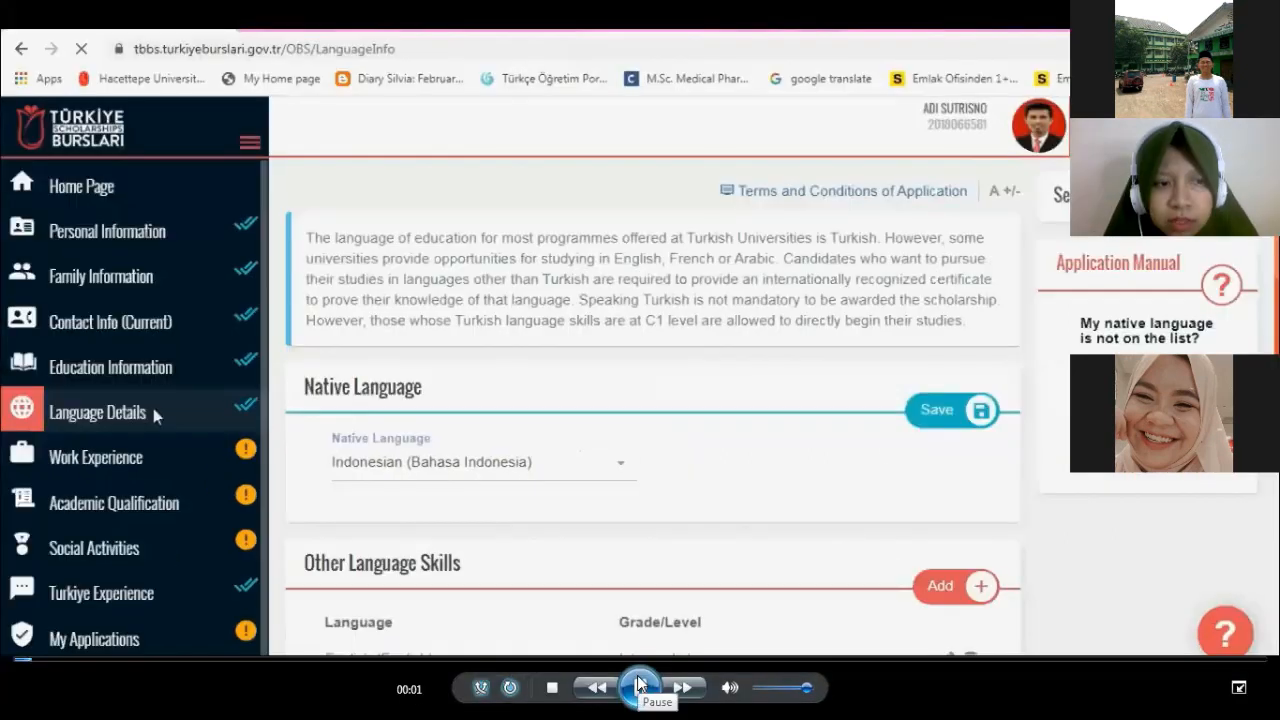
Pause the Part 2 video on the Language Details page at 00:03, and resume to the Turkish language skills form.
left_click(640, 686)
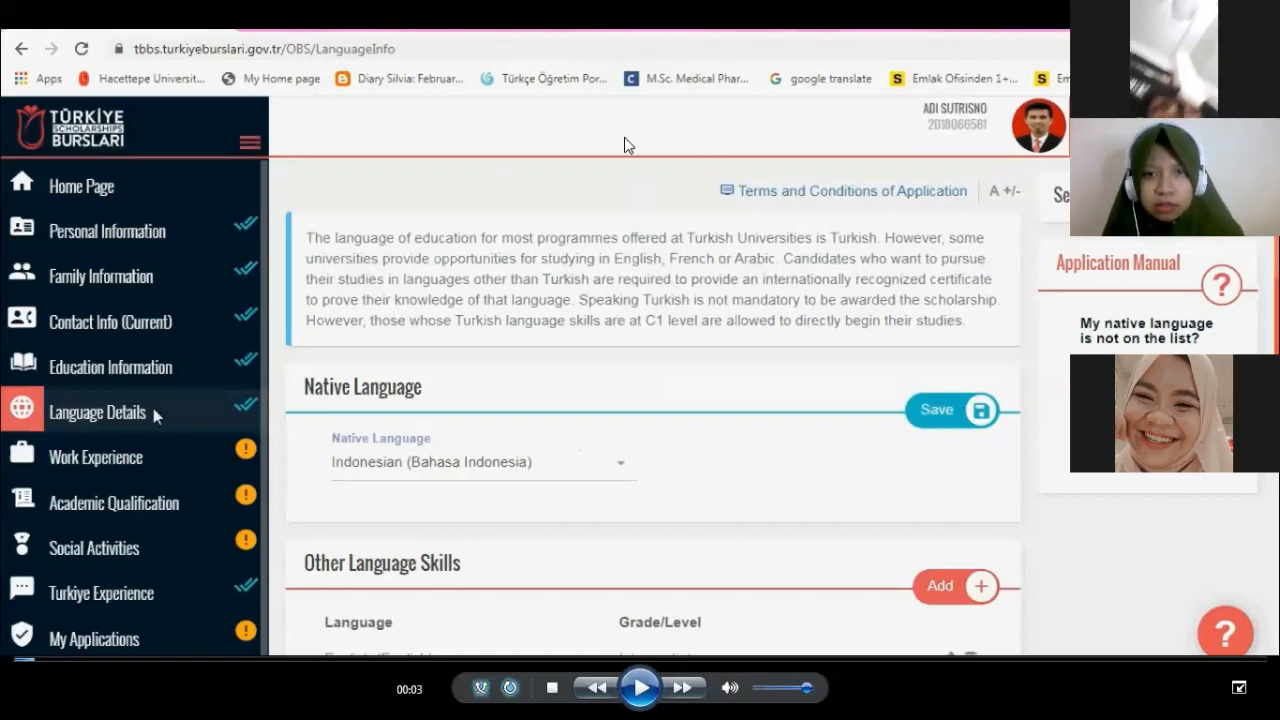
left_click(640, 678)
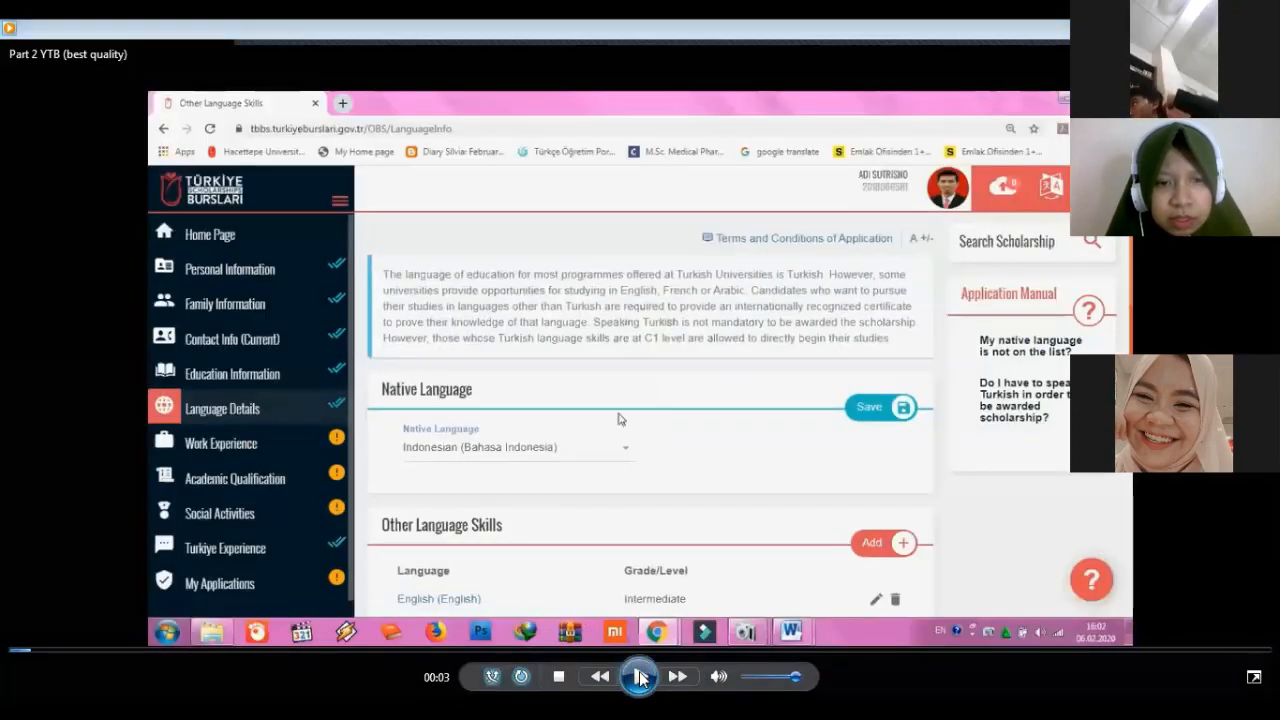
left_click(640, 678)
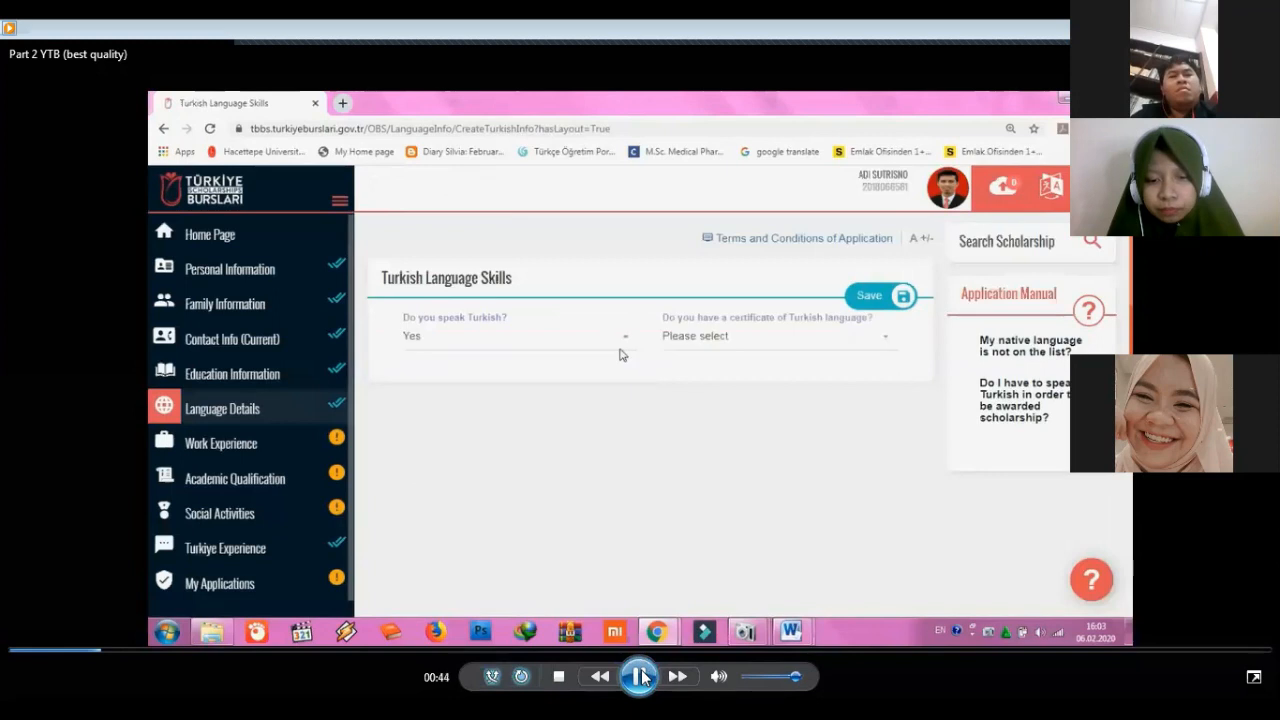
Pause on the Work Experience page at 01:20, and play the internship option to a pause on the internship form at 01:32.
right_click(642, 673)
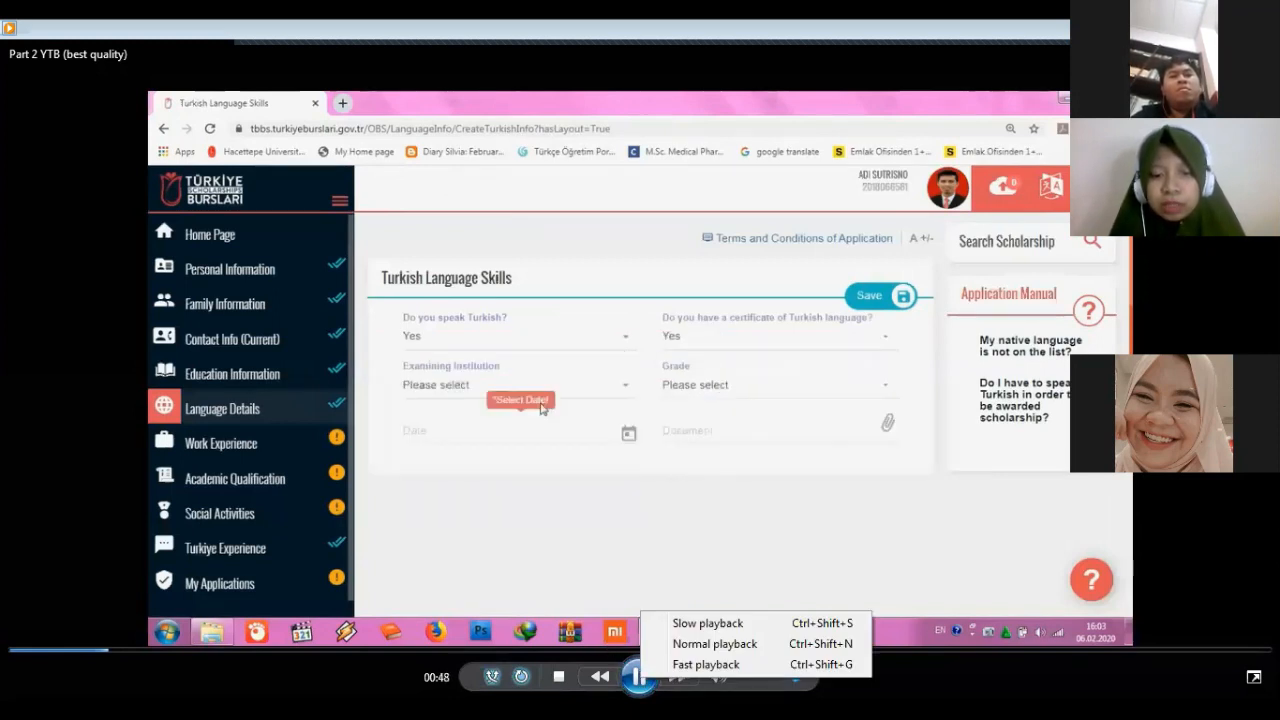
left_click(640, 676)
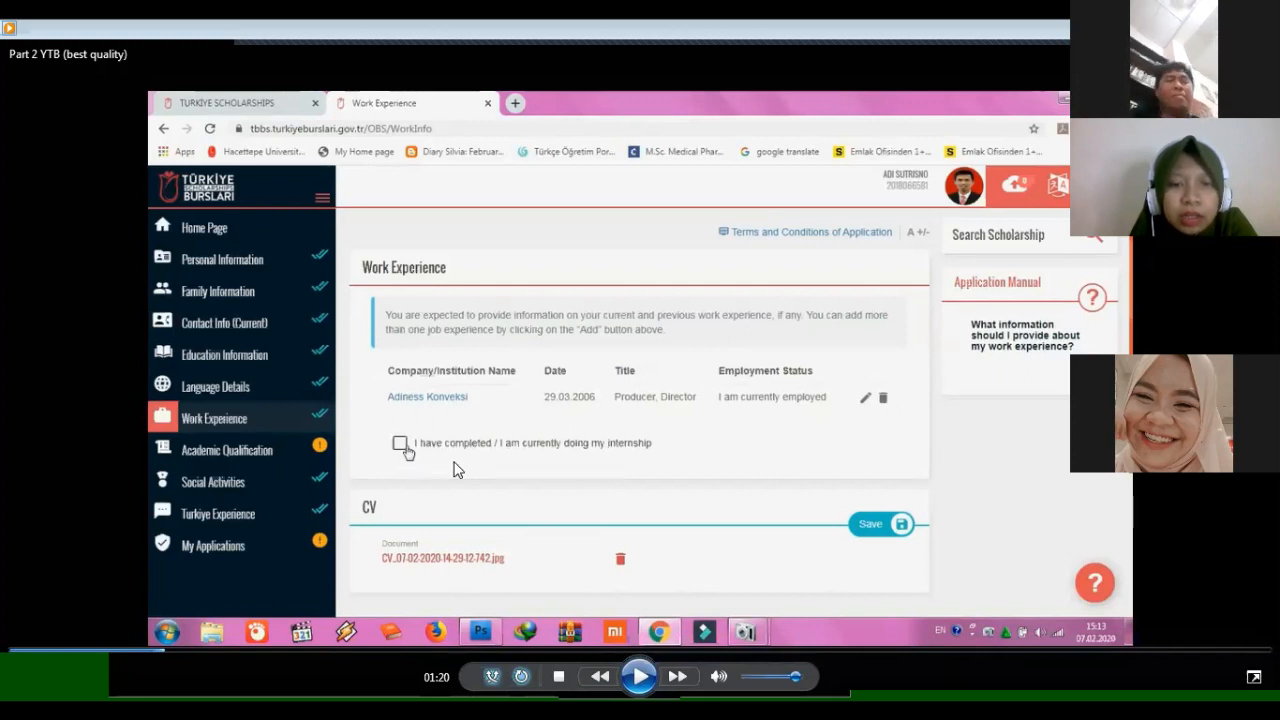
left_click(639, 676)
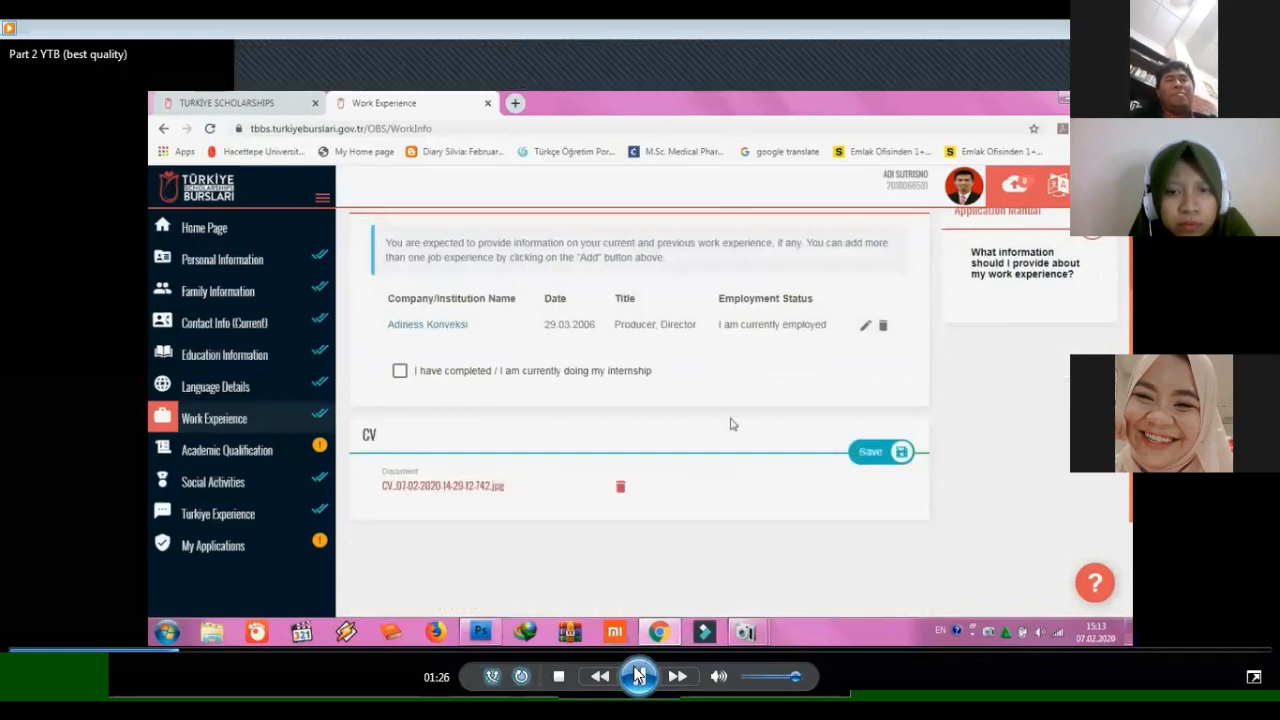
key("Right")
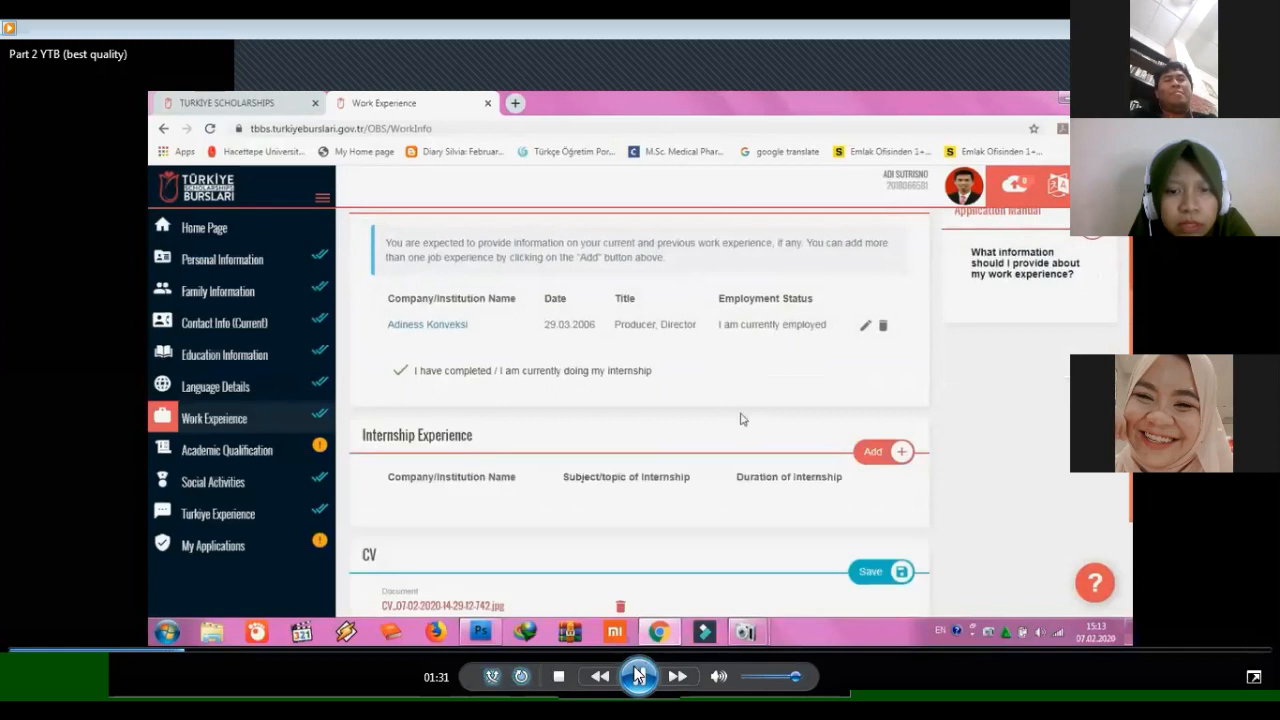
left_click(638, 676)
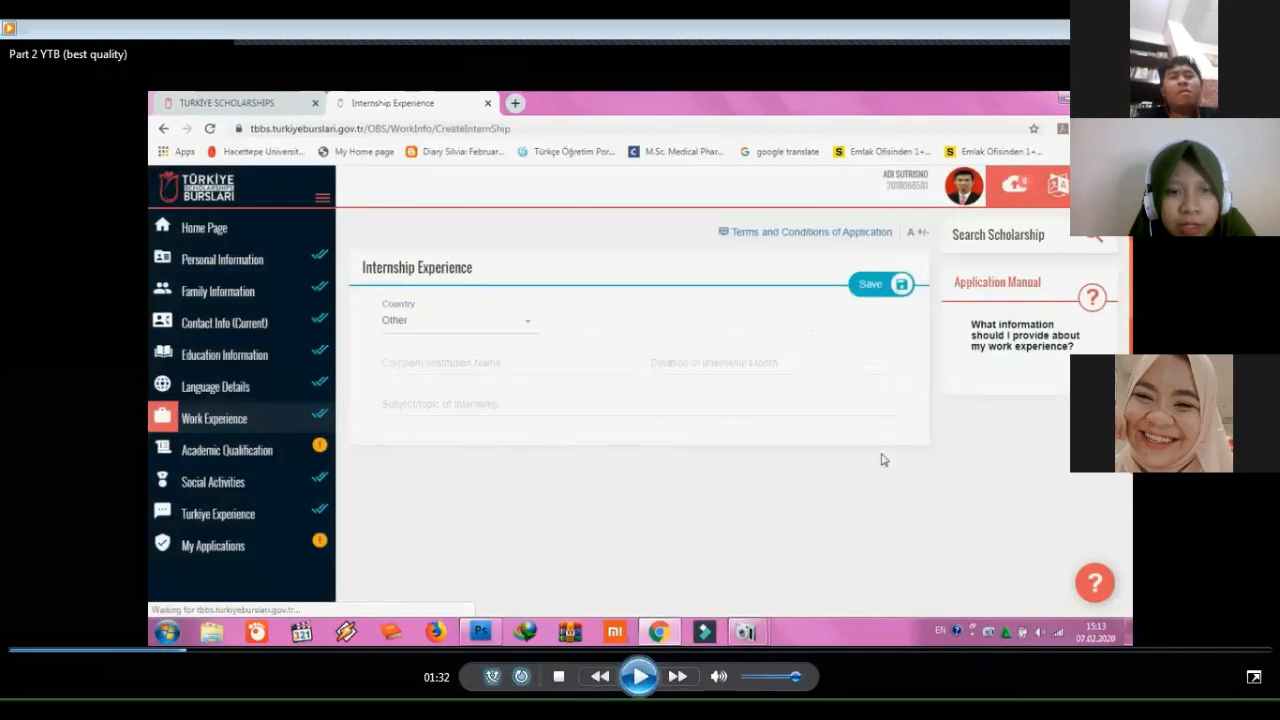
Resume from the internship form, pause on the work experience entry at 01:53, and continue into its edit form.
key("space")
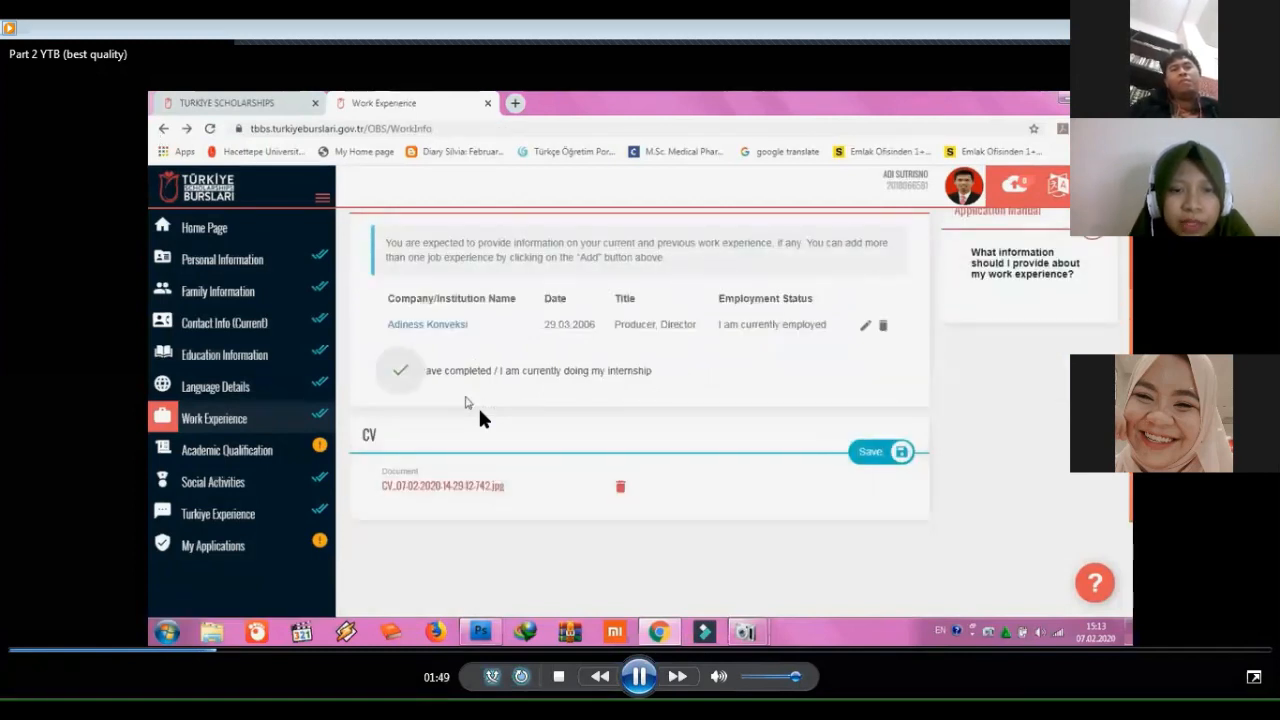
left_click(640, 676)
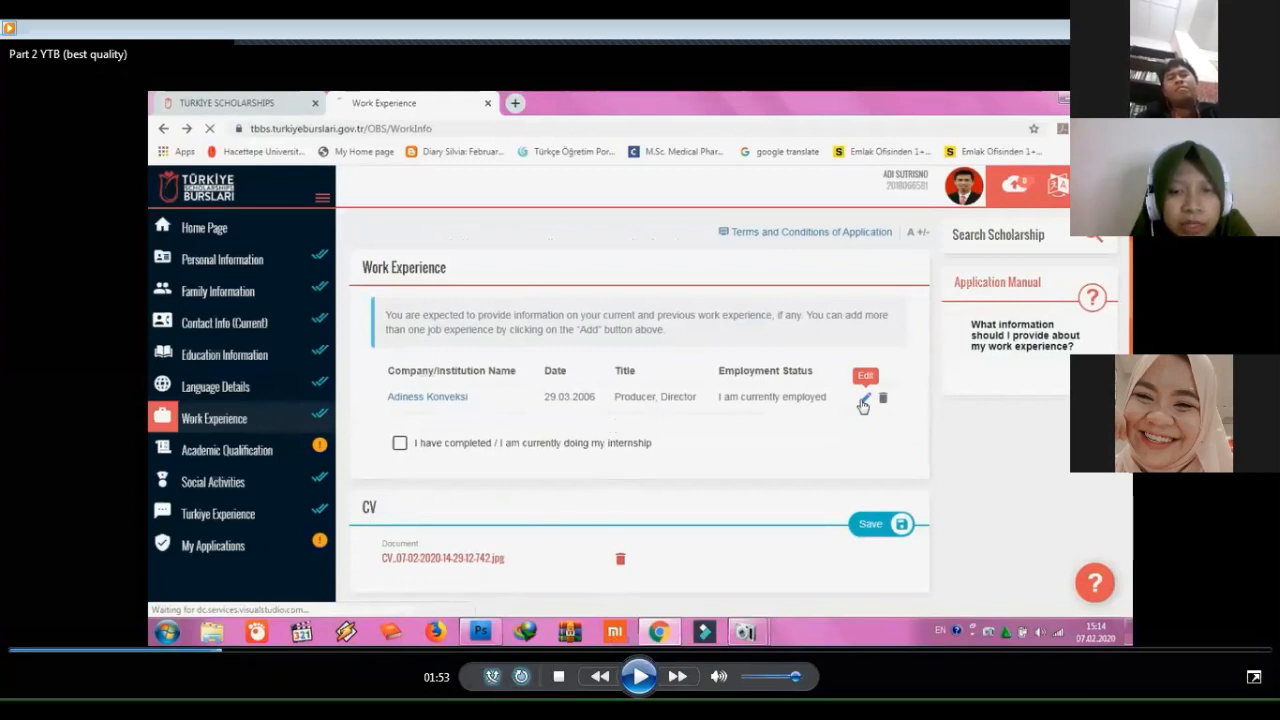
key("space")
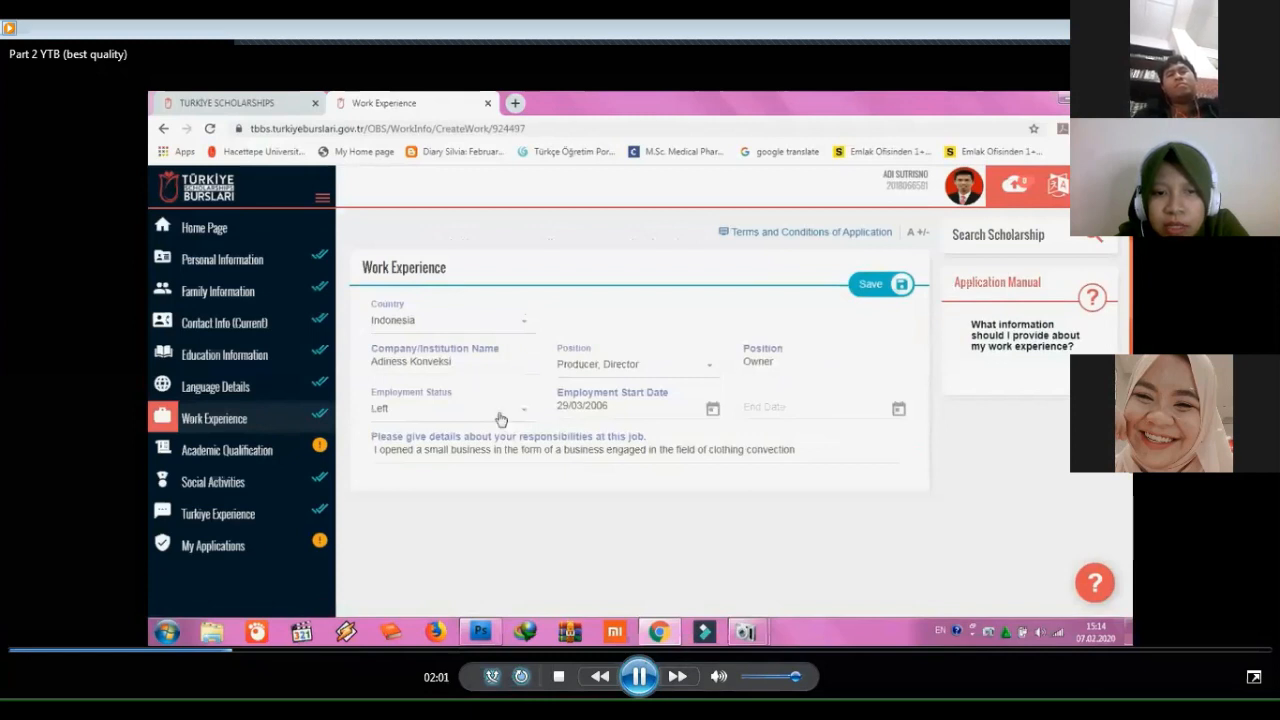
Pause on the Left employment status at 02:03, and play on to a pause on the Türkiye Scholarships homepage at 03:13.
key("space")
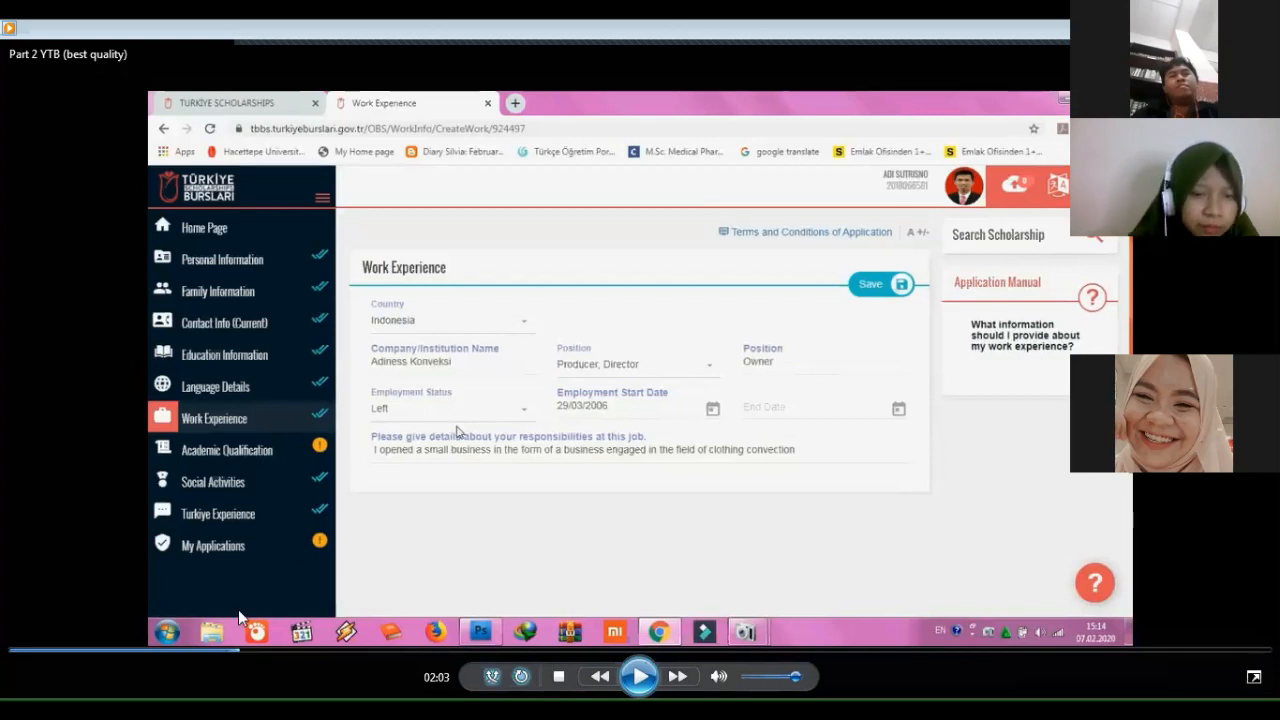
left_click(640, 677)
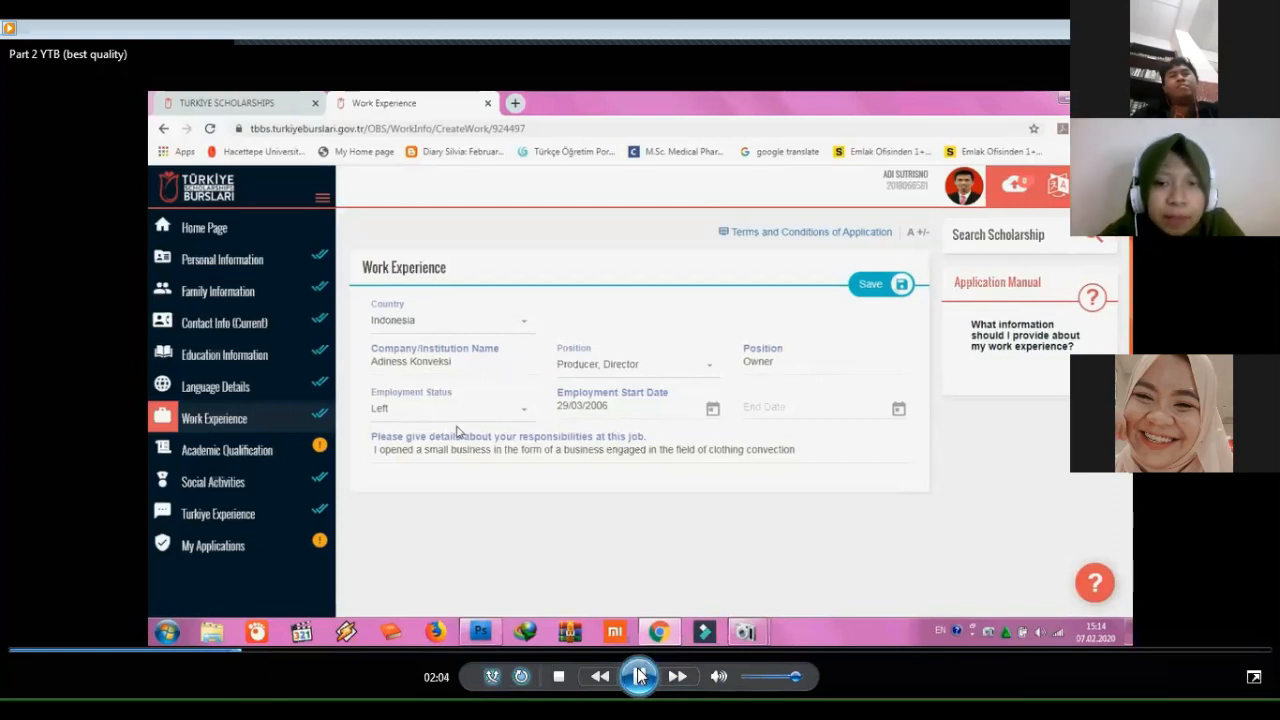
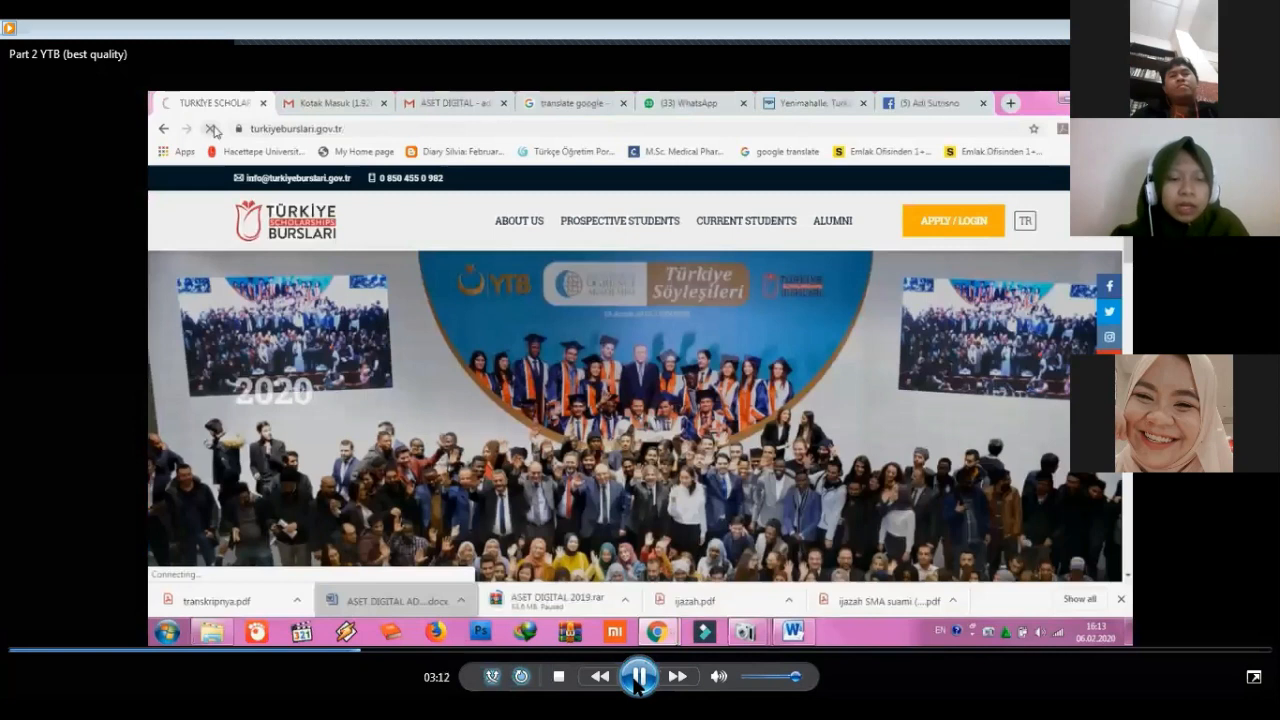
left_click(636, 683)
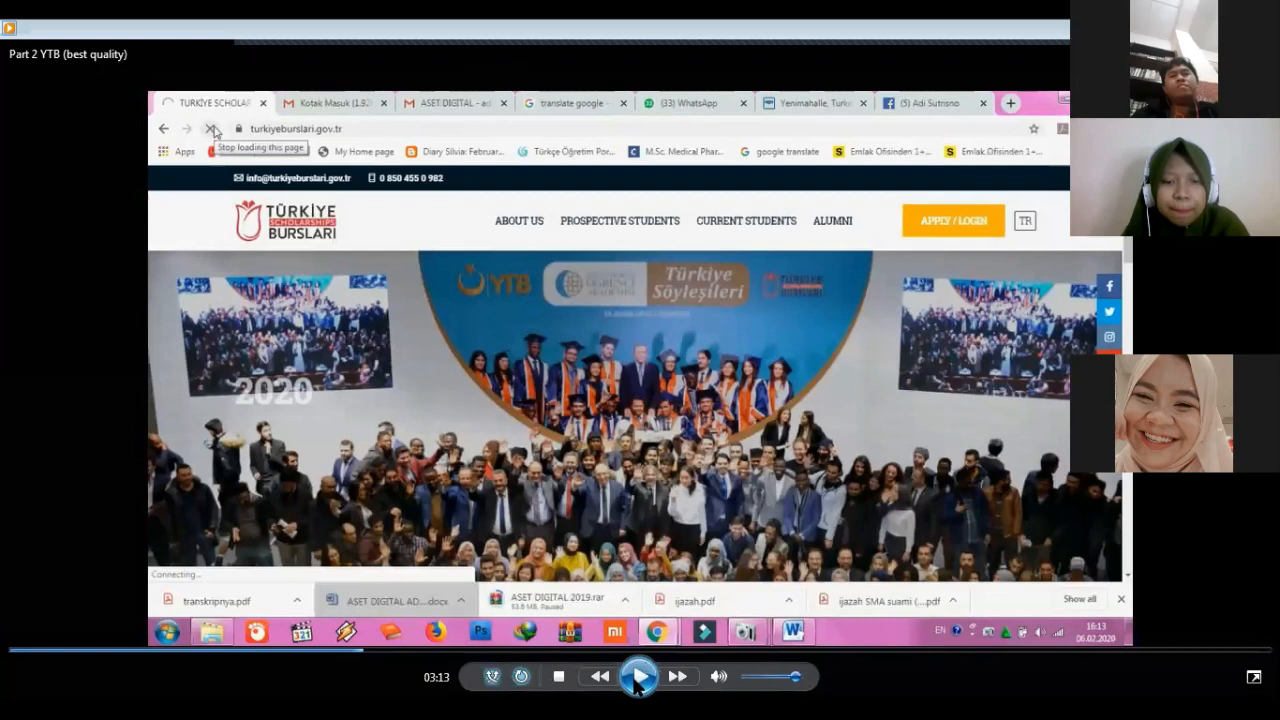
Rewind the Part 2 video in stages from the Türkiye Scholarships homepage to the work experience edit form at about 01:58.
left_click(318, 650)
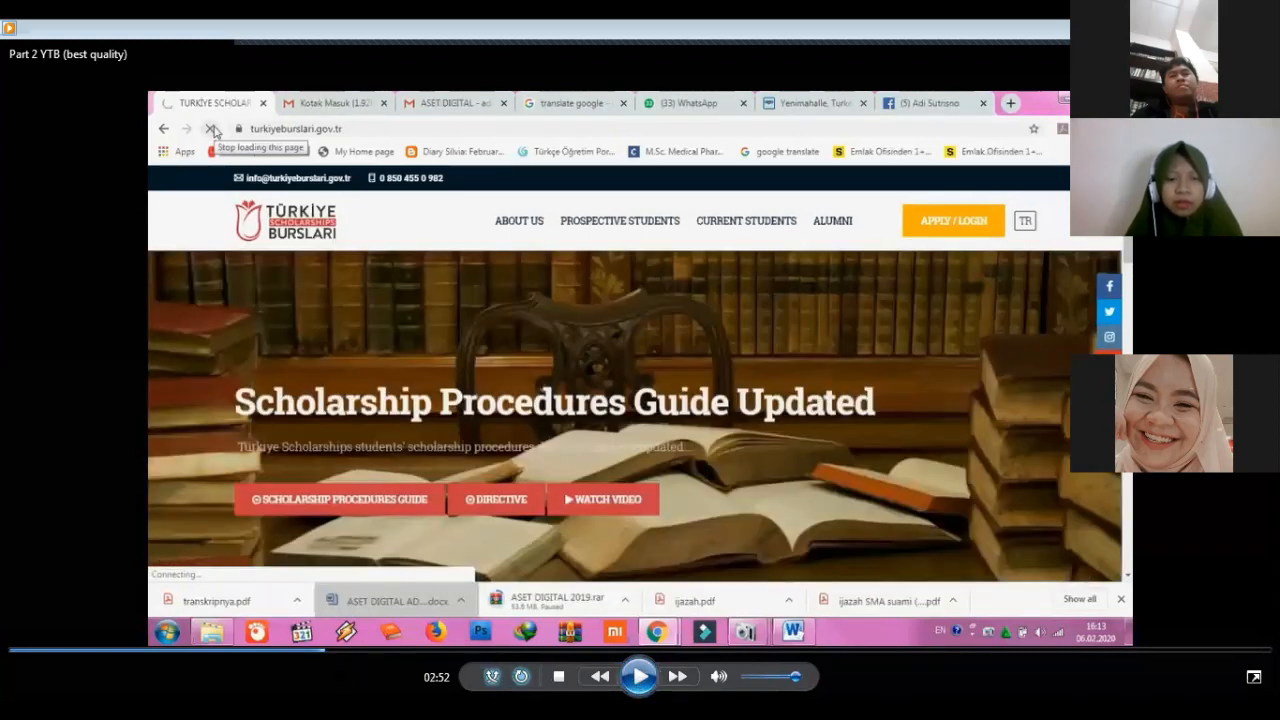
left_click(287, 651)
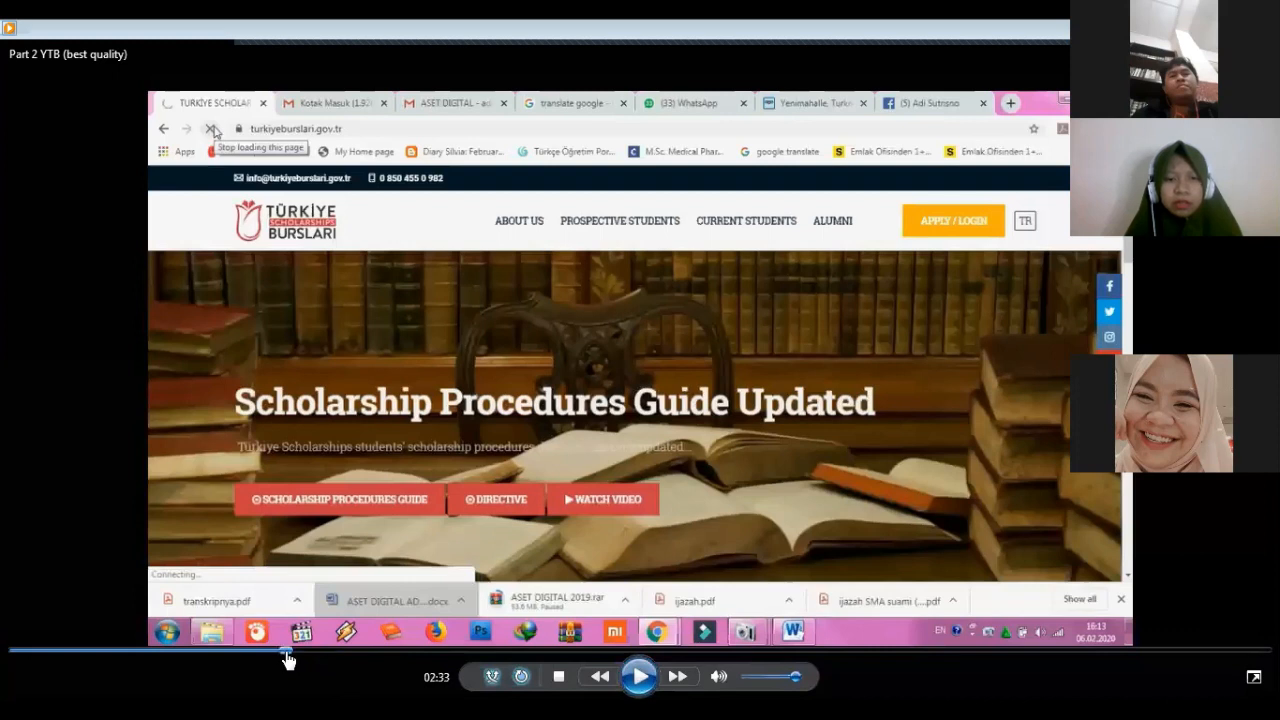
left_click(266, 651)
left_click(630, 680)
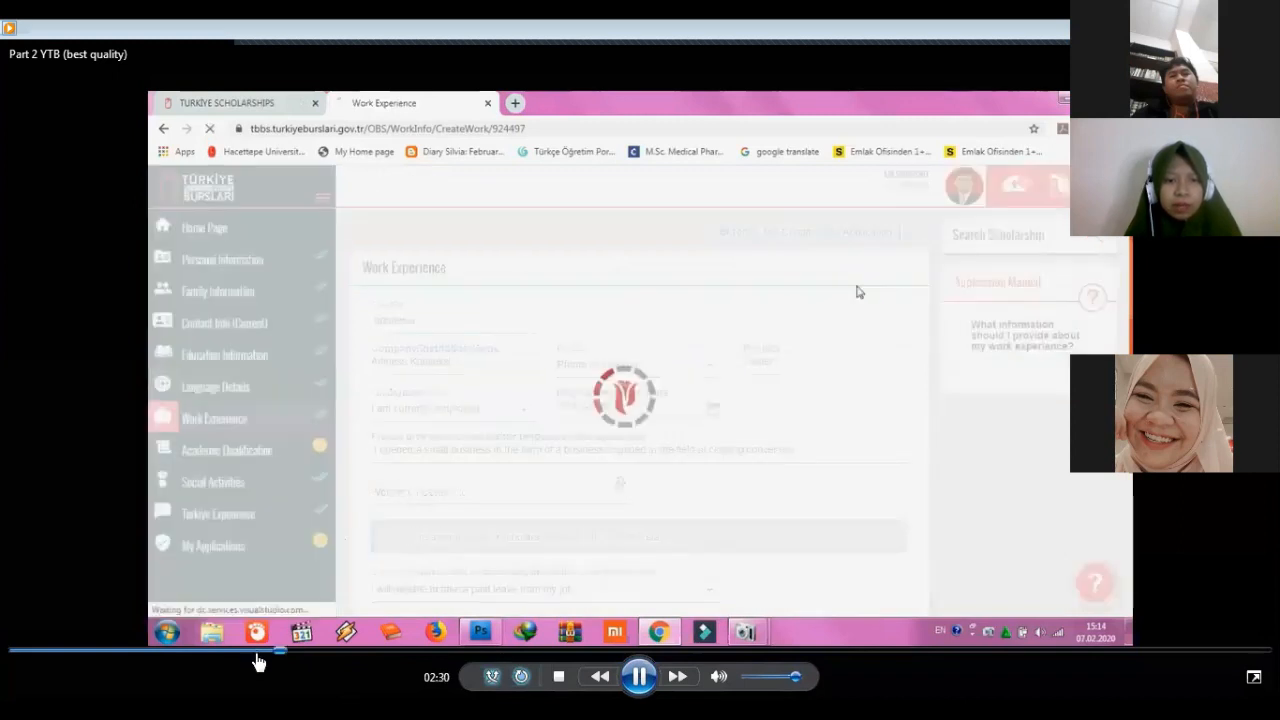
left_click(256, 652)
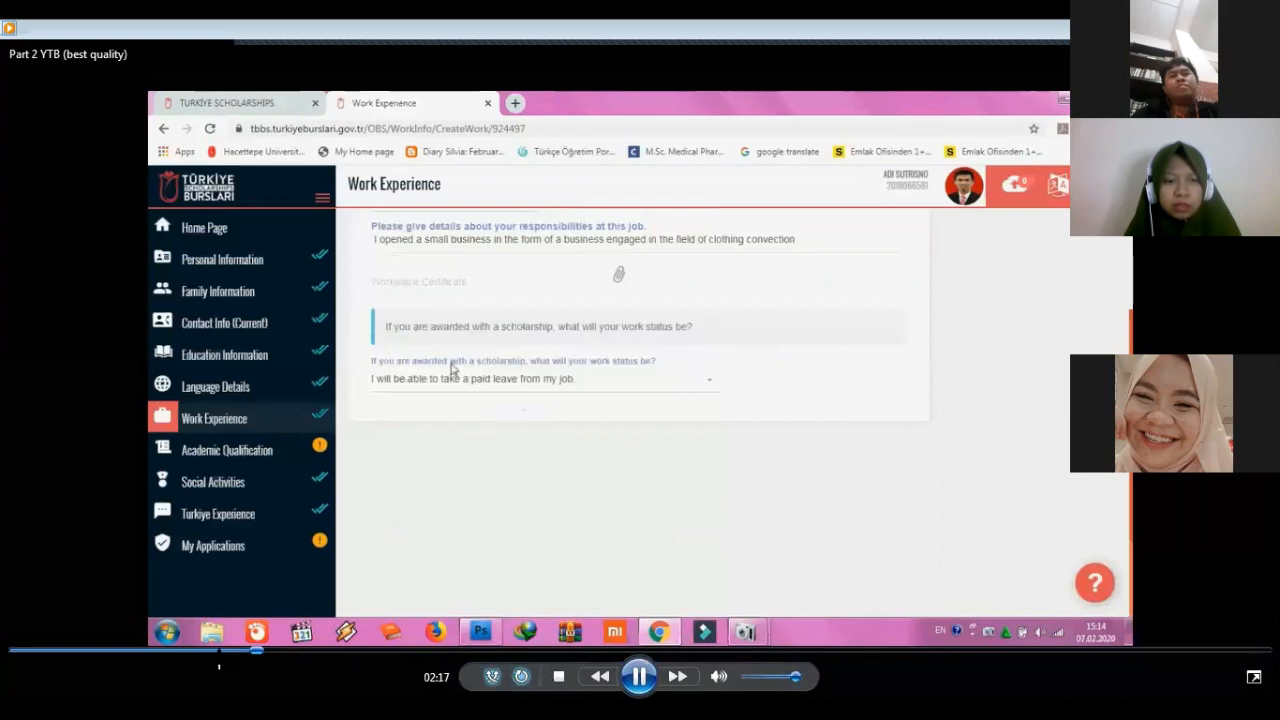
left_click(220, 660)
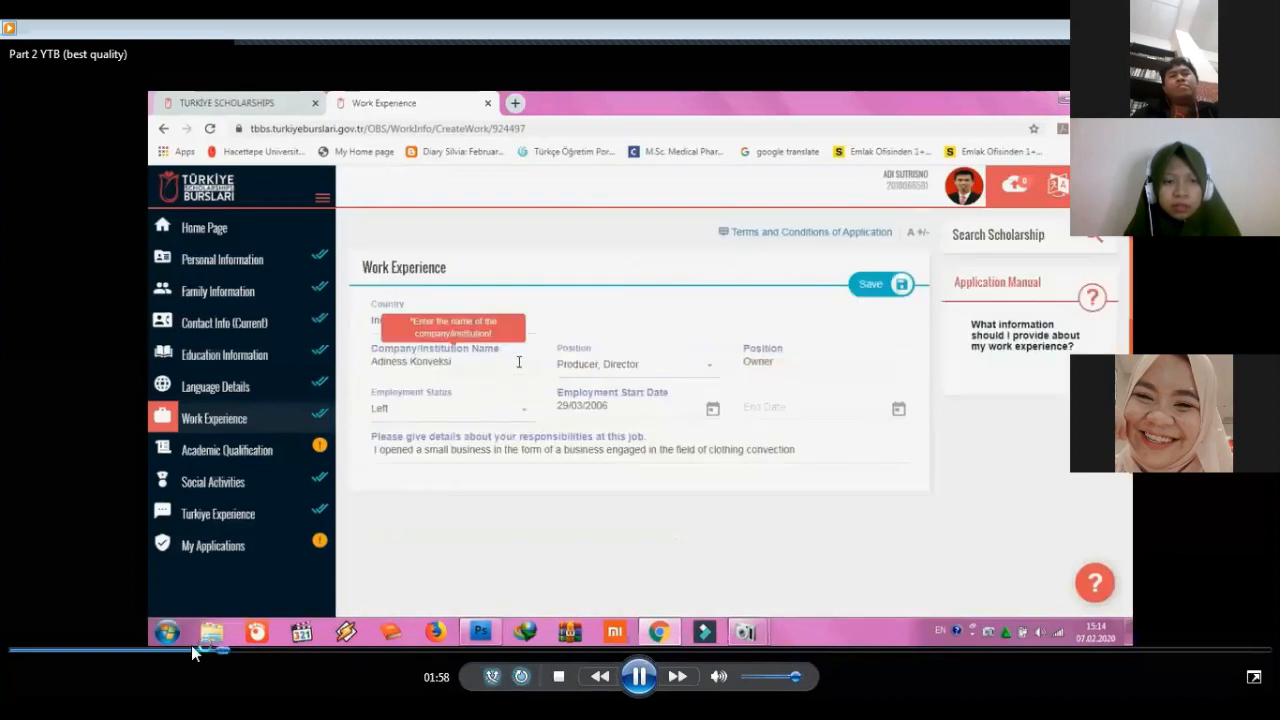
Rewind further past the internship form, and pause on the Work Experience page's completed-internship option at 01:27.
left_click(195, 650)
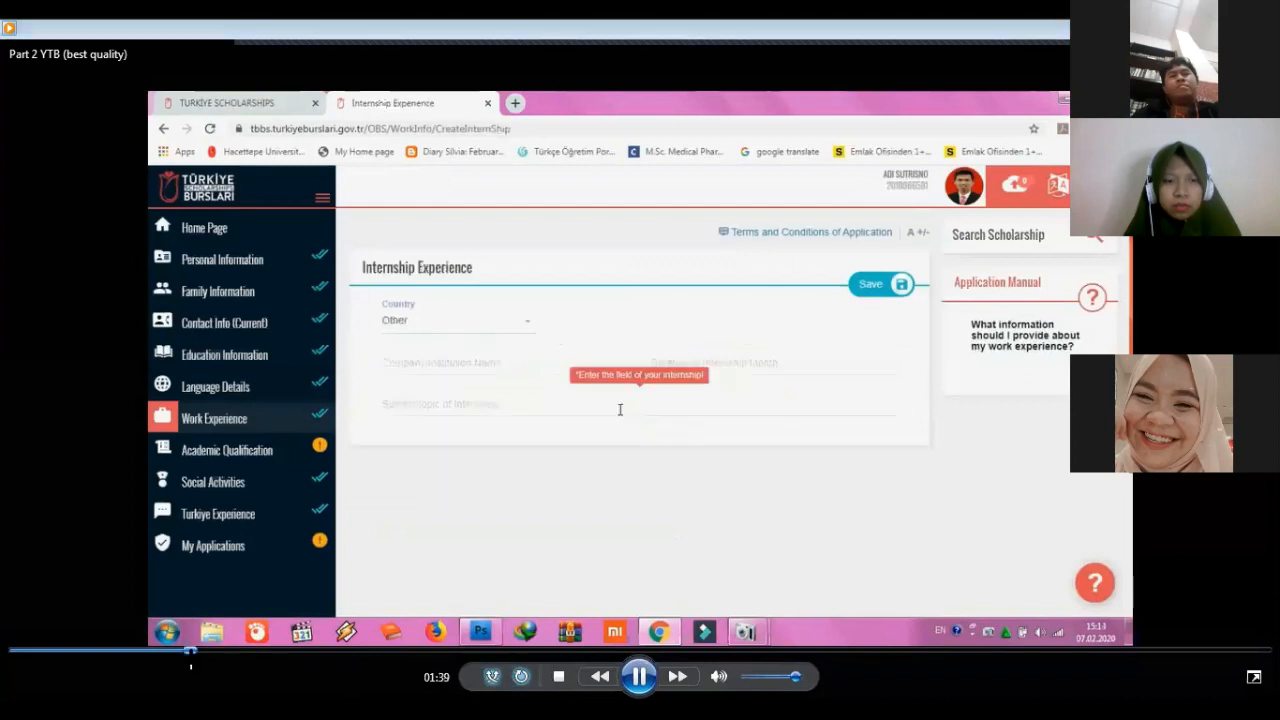
left_click(639, 677)
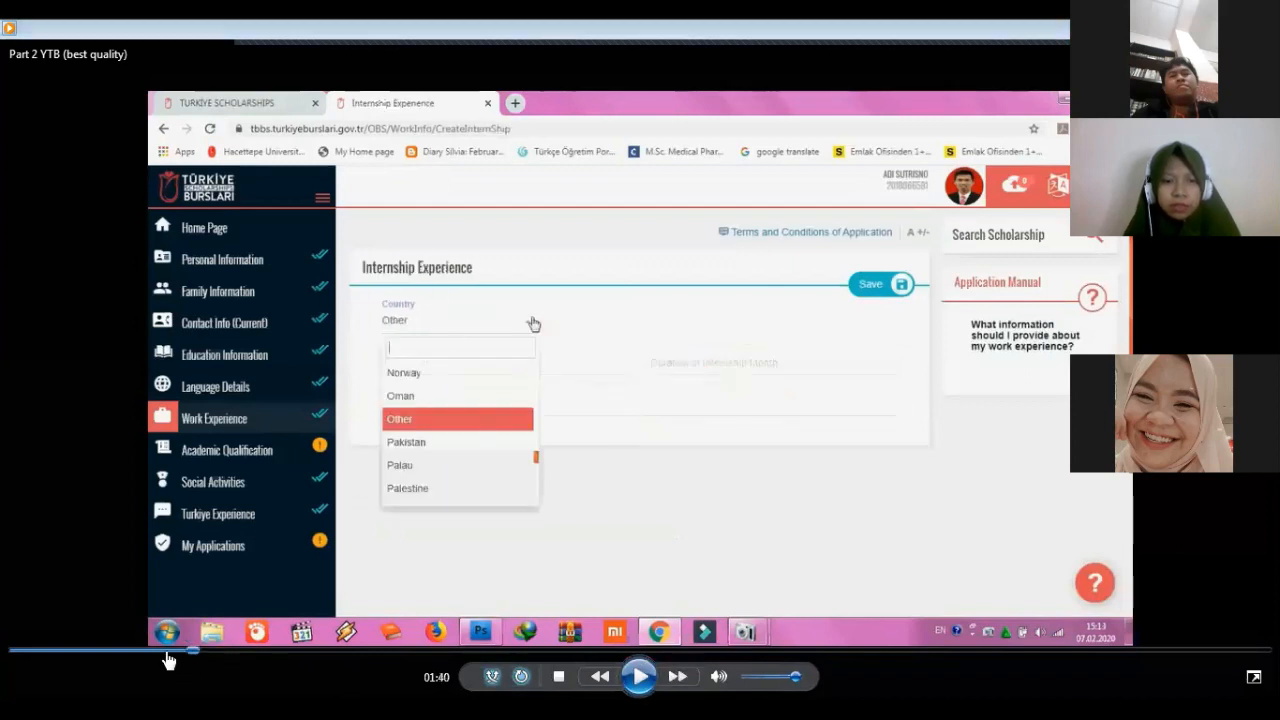
left_click(165, 651)
left_click(639, 677)
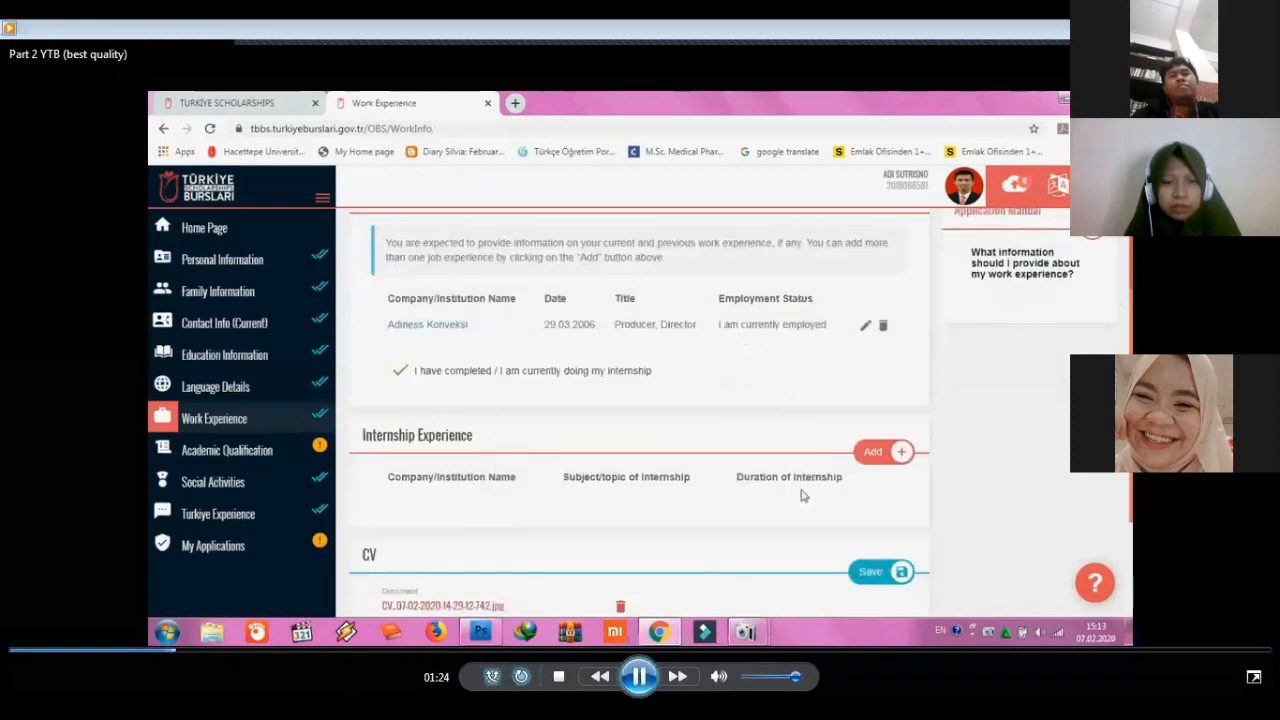
key("space")
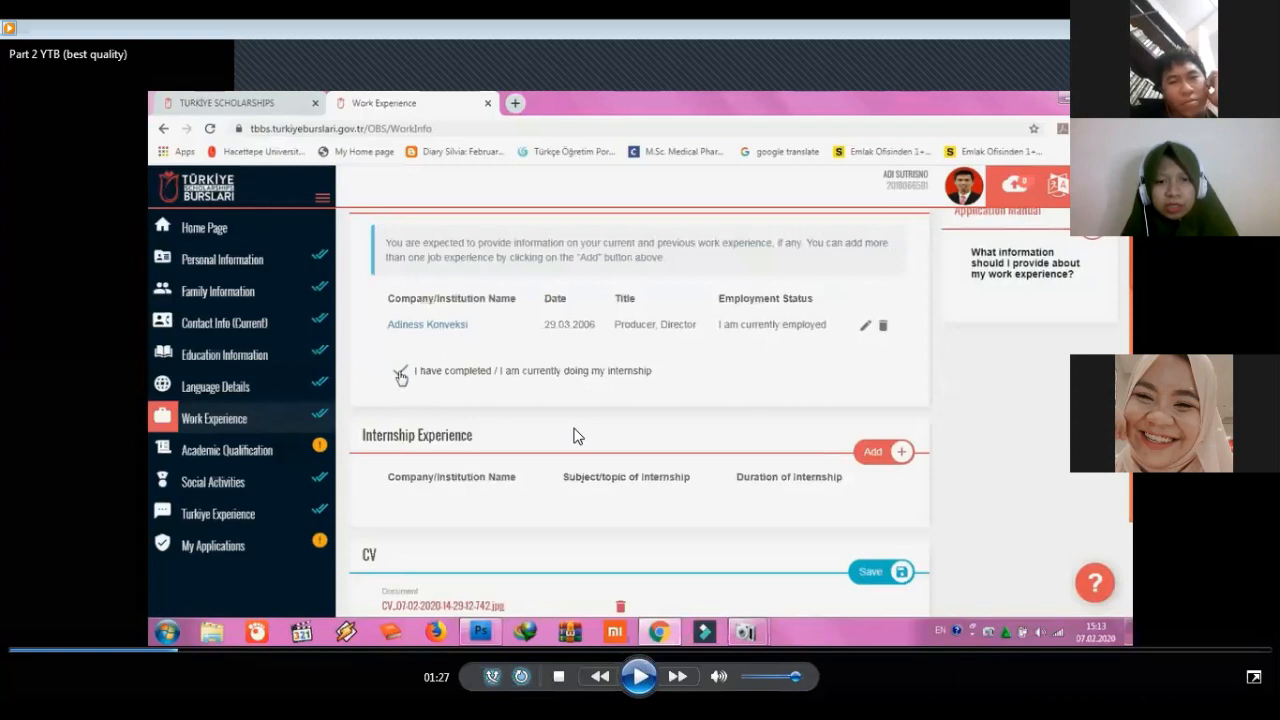
Resume from the internship option, skip ahead to the Academic Qualification page at 03:05, and play on to the scholarship search.
left_click(640, 677)
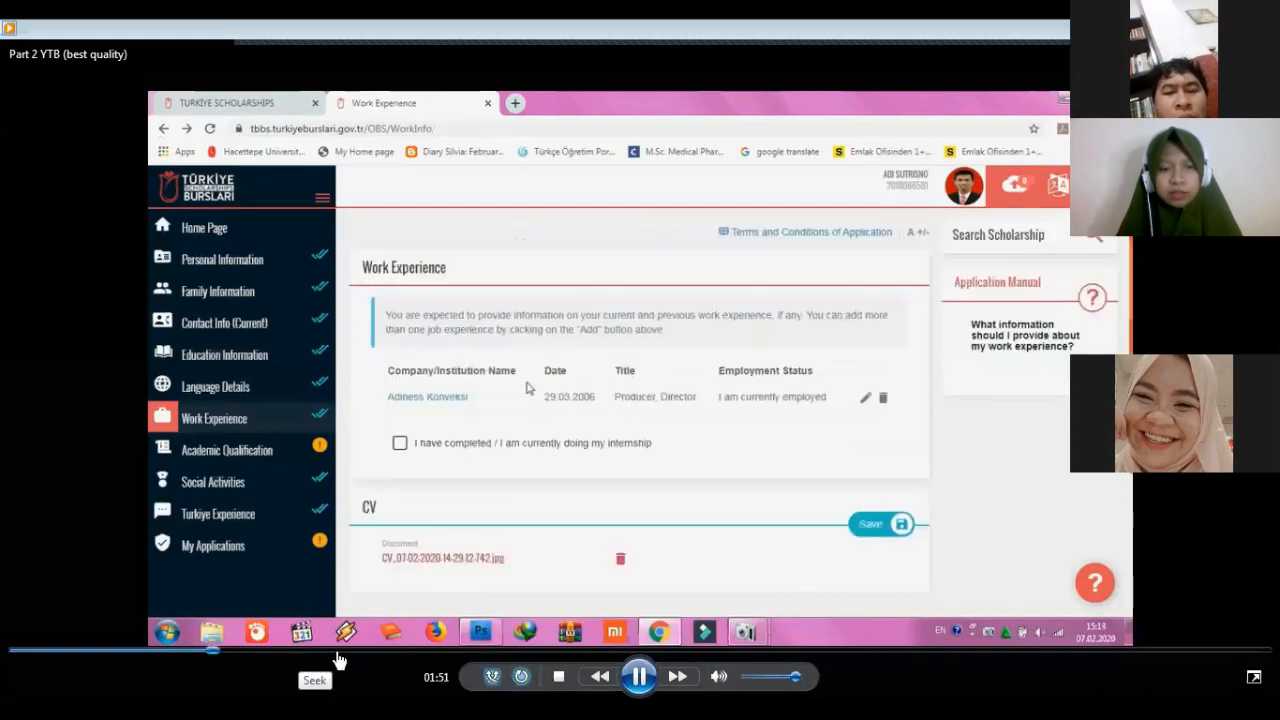
left_click(338, 651)
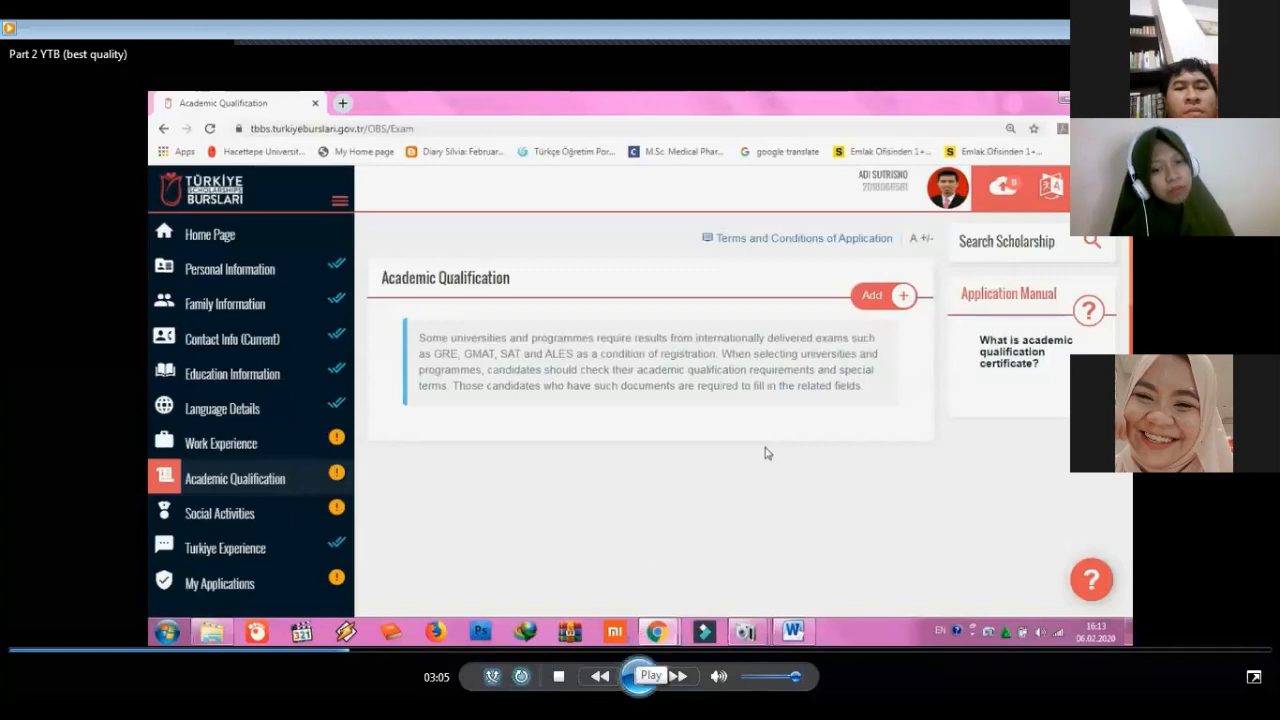
left_click(638, 676)
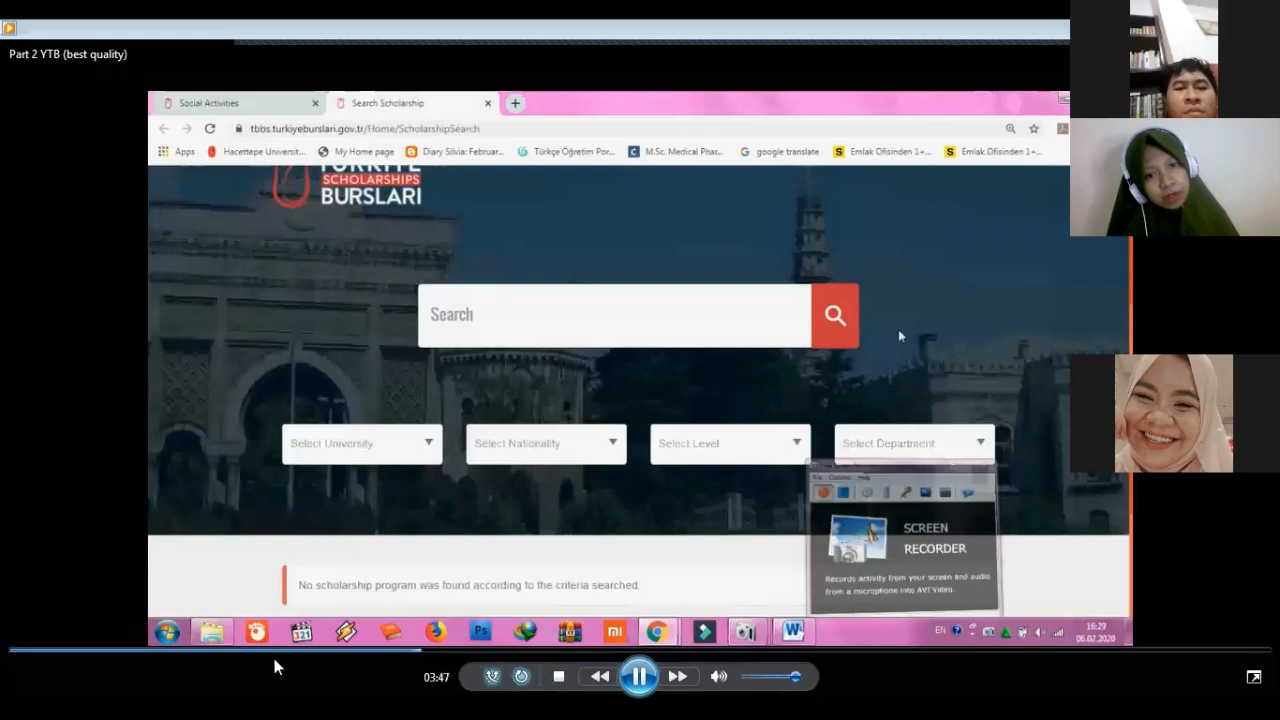
Rewind from the scholarship search to a pause on the Academic Qualification page at 03:42, and play on to the university results.
left_click(413, 658)
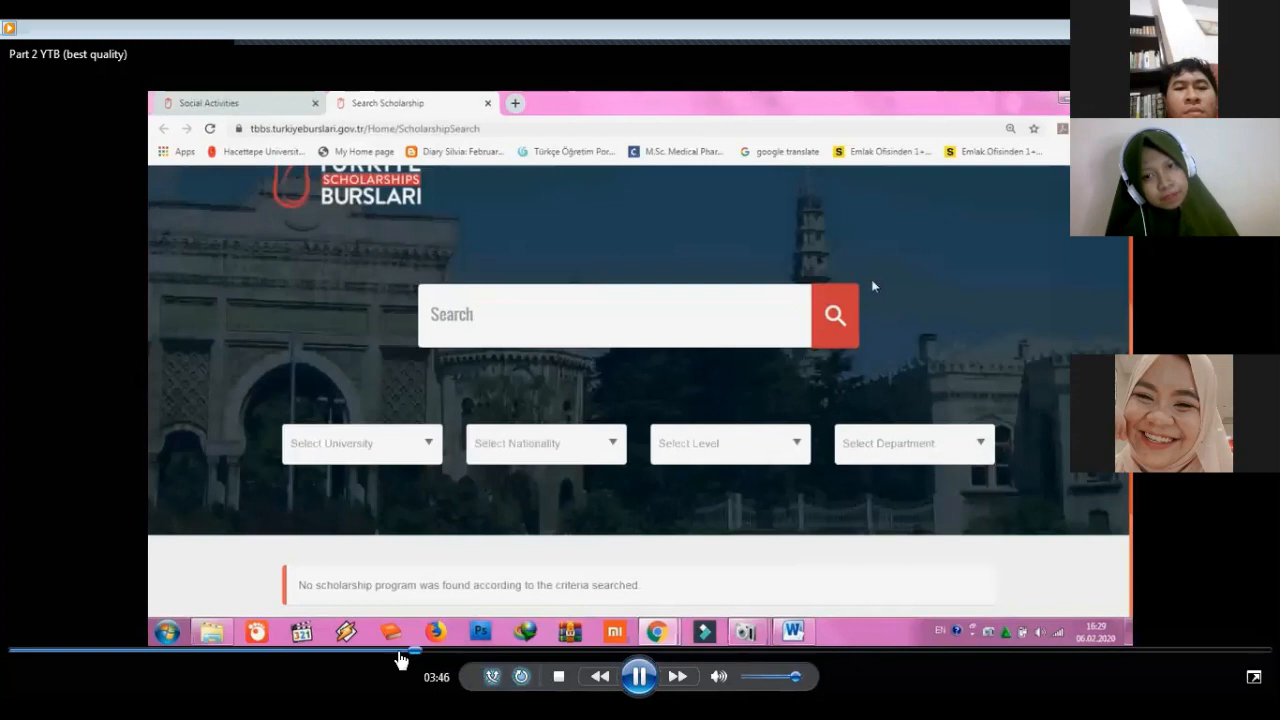
left_click(399, 652)
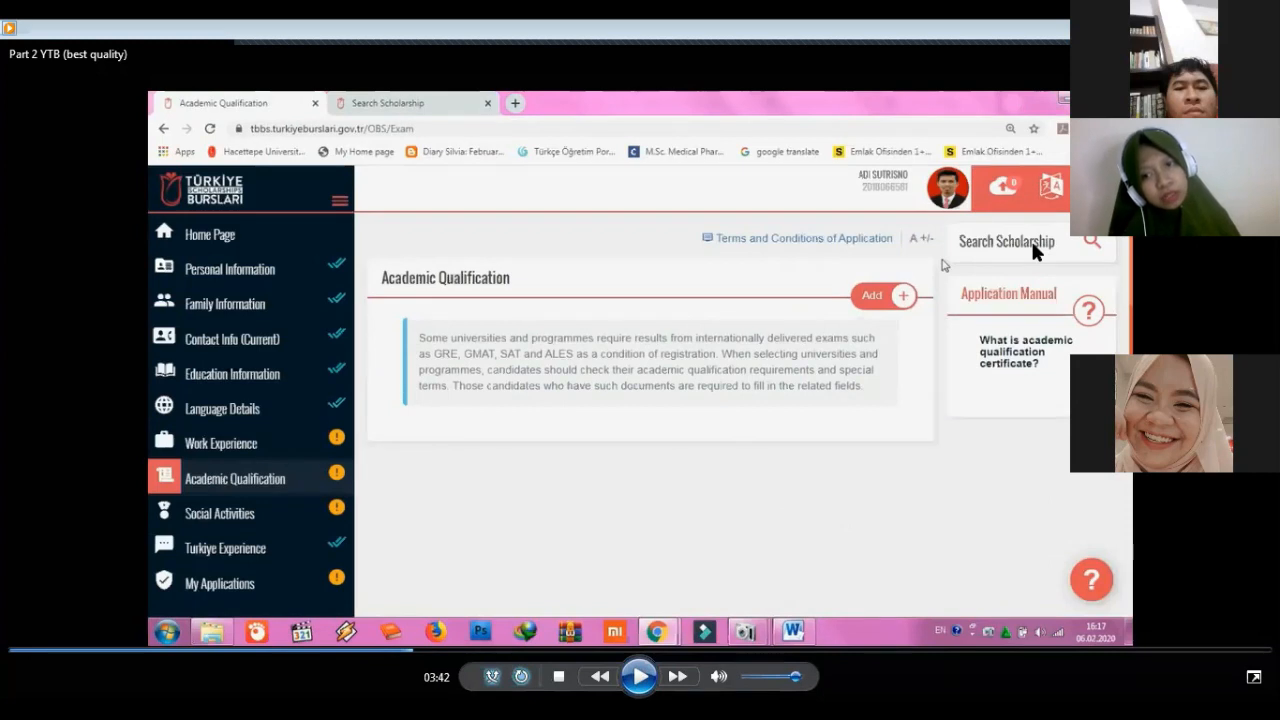
left_click(640, 678)
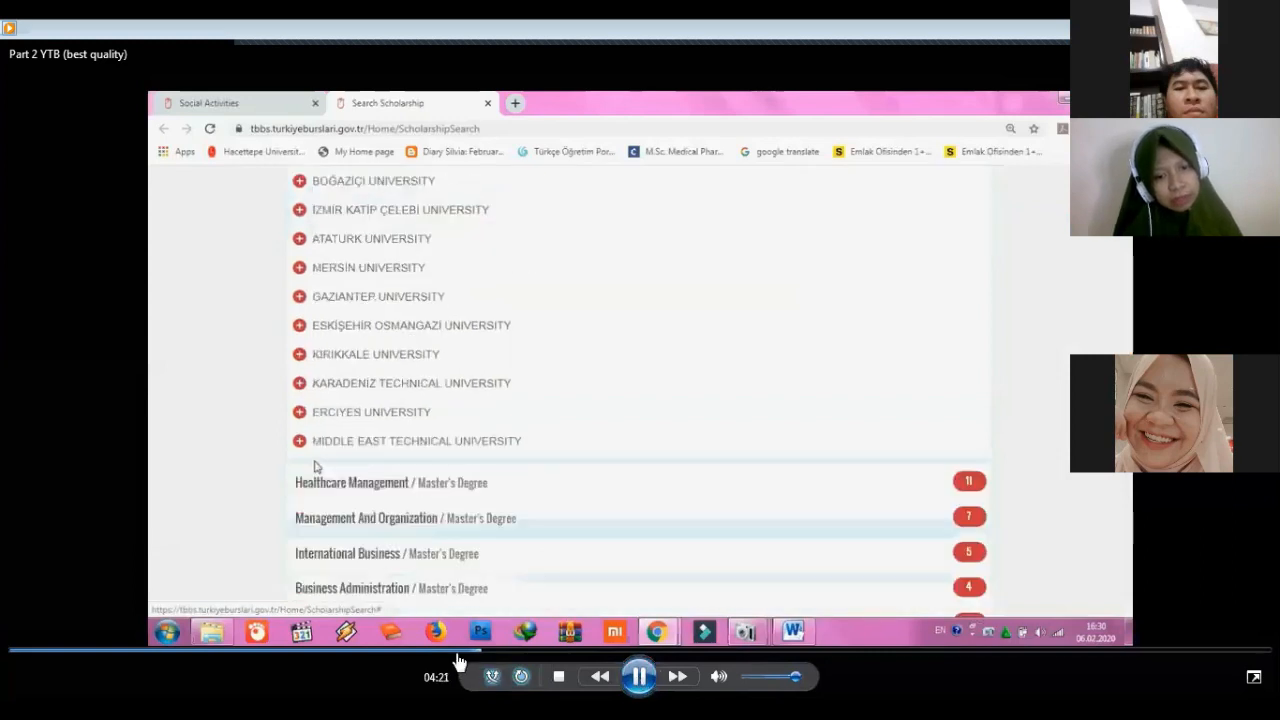
Rewind to Ankara University's Business Administration requirements, pause at 04:12, and play on to a pause on Middle East Technical University's requirements at 04:23.
left_click(602, 677)
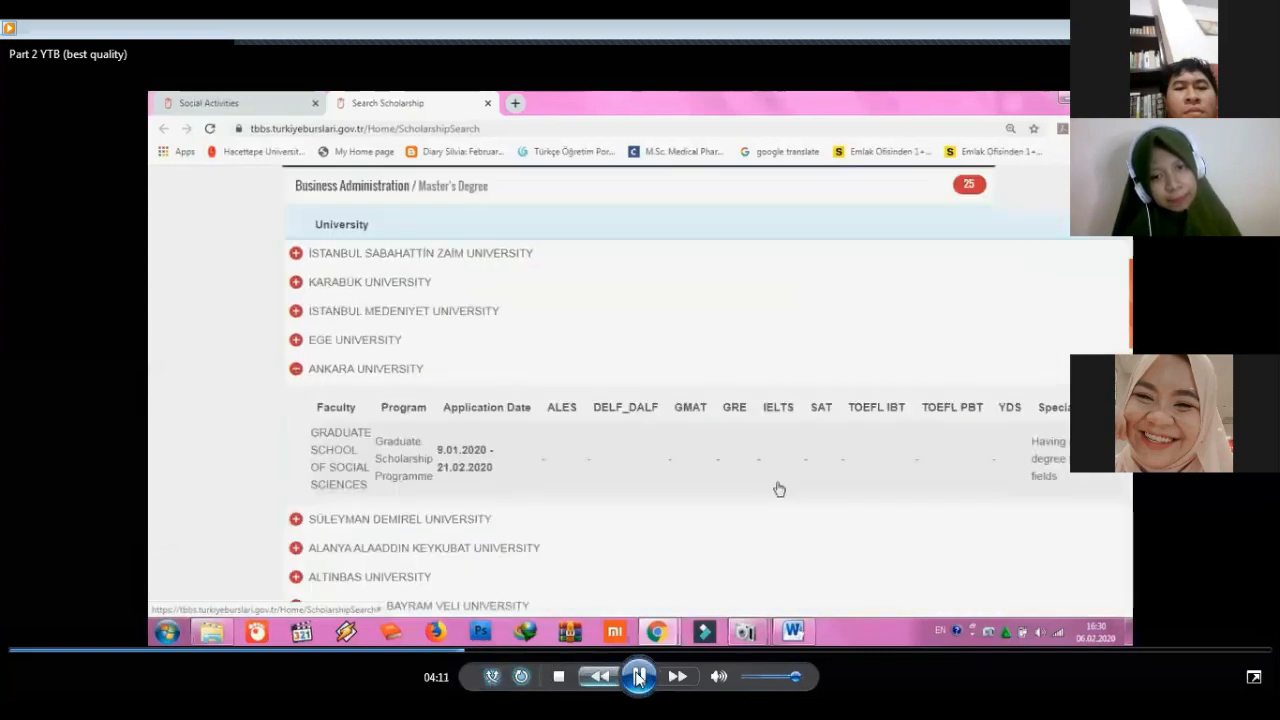
left_click(639, 677)
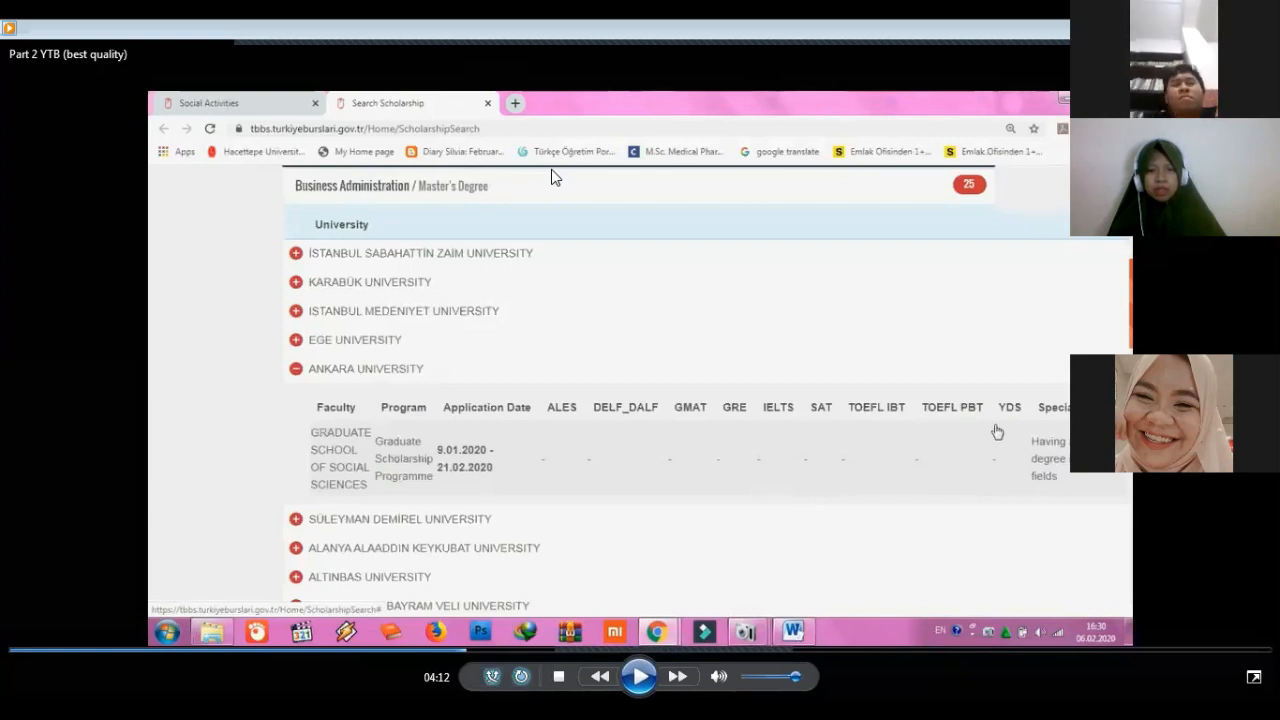
left_click(648, 676)
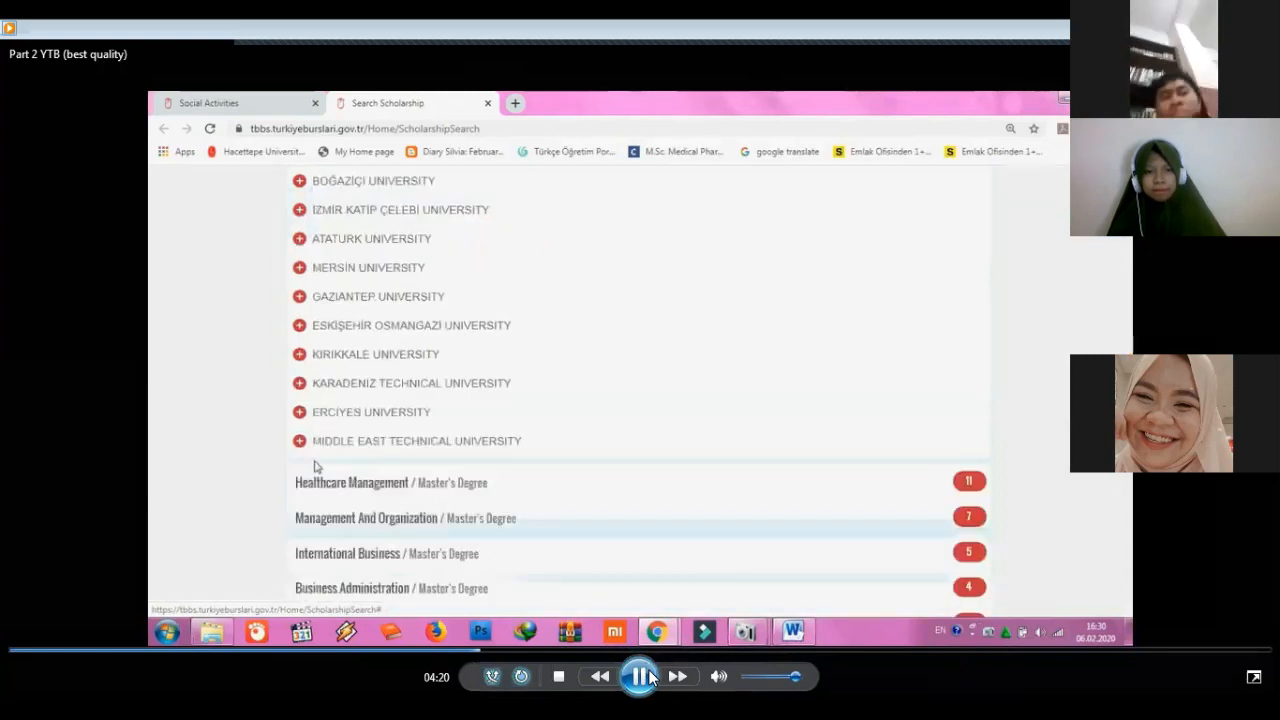
left_click(640, 677)
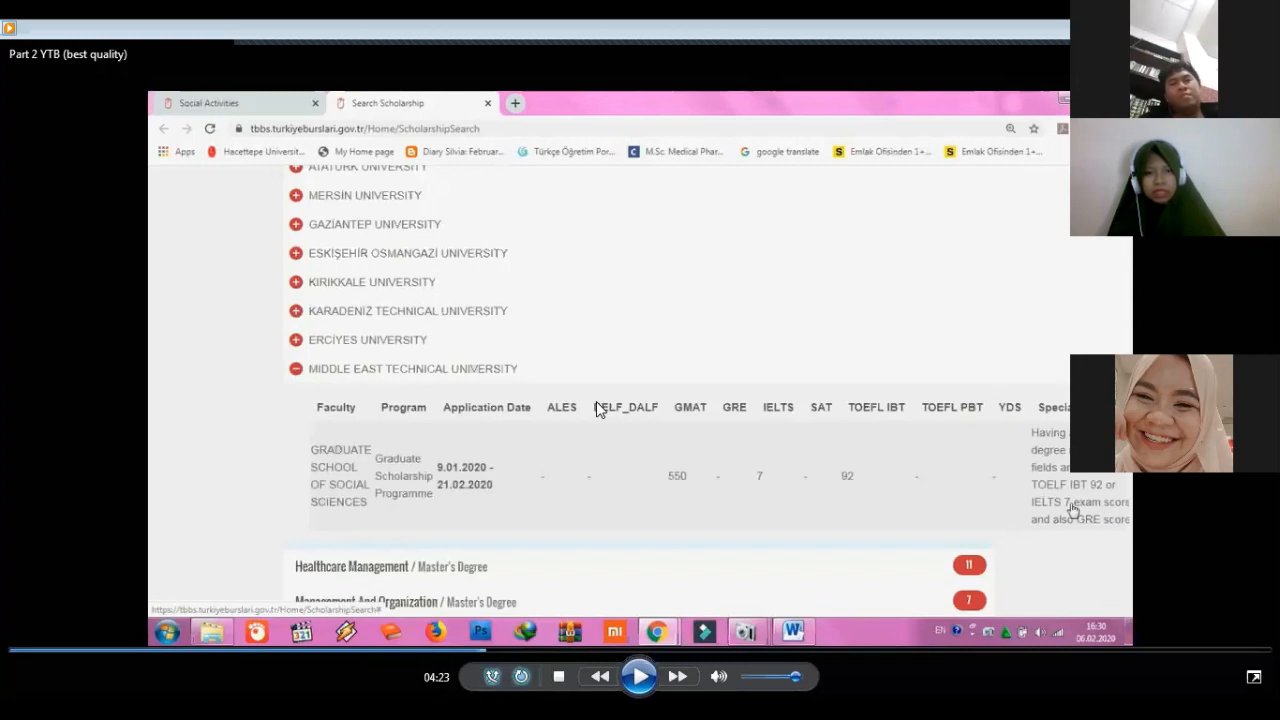
Play on to the academic qualification form, pause on its exam name list at 04:36, and continue to the Social Activities page.
left_click(640, 676)
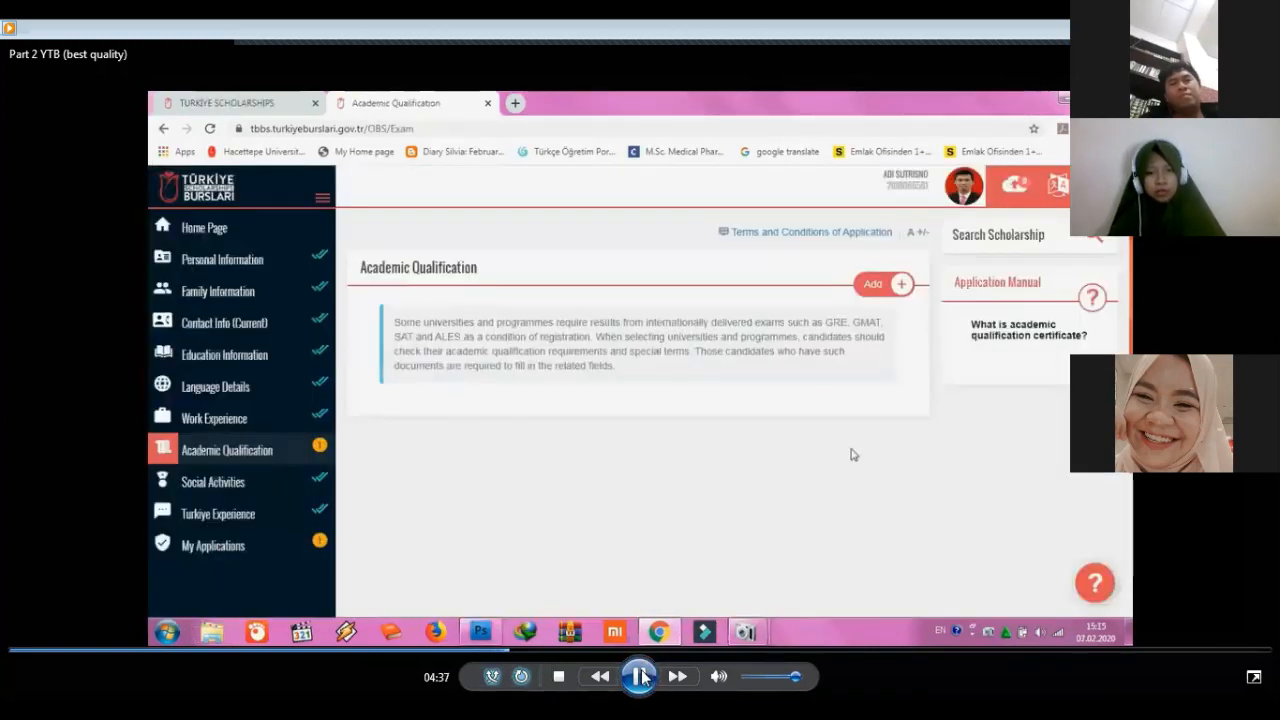
left_click(640, 677)
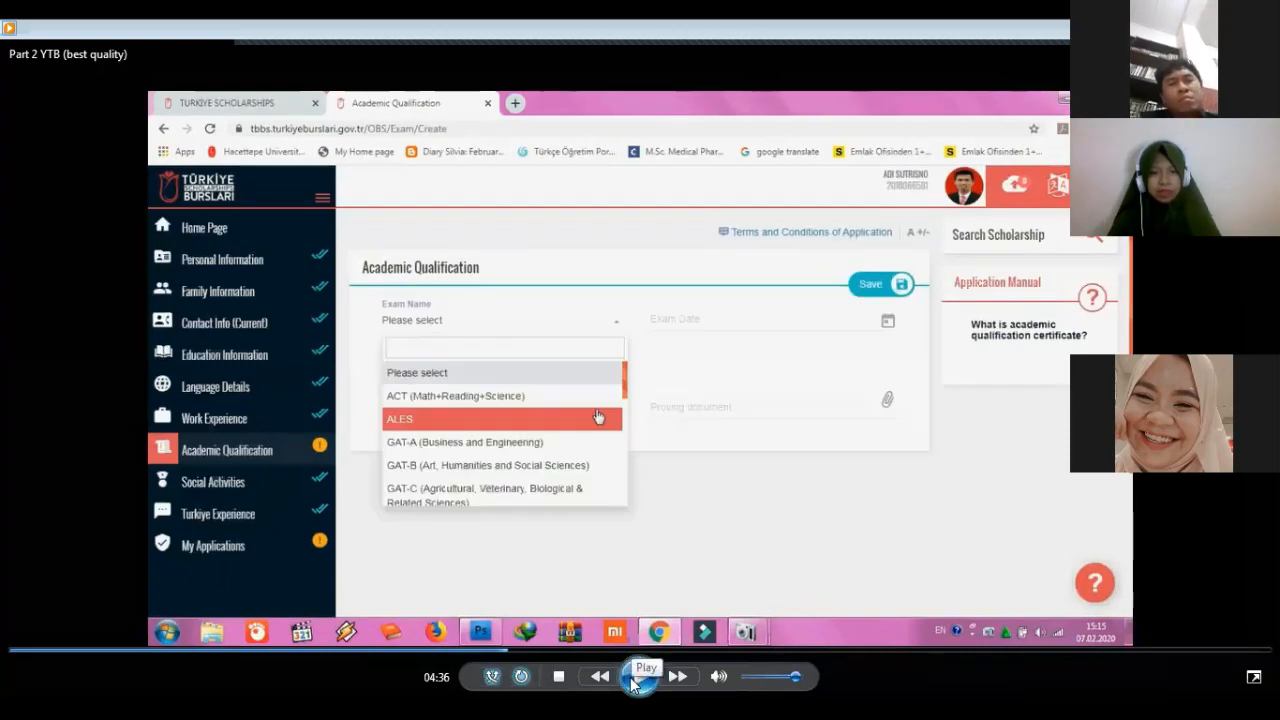
left_click(631, 680)
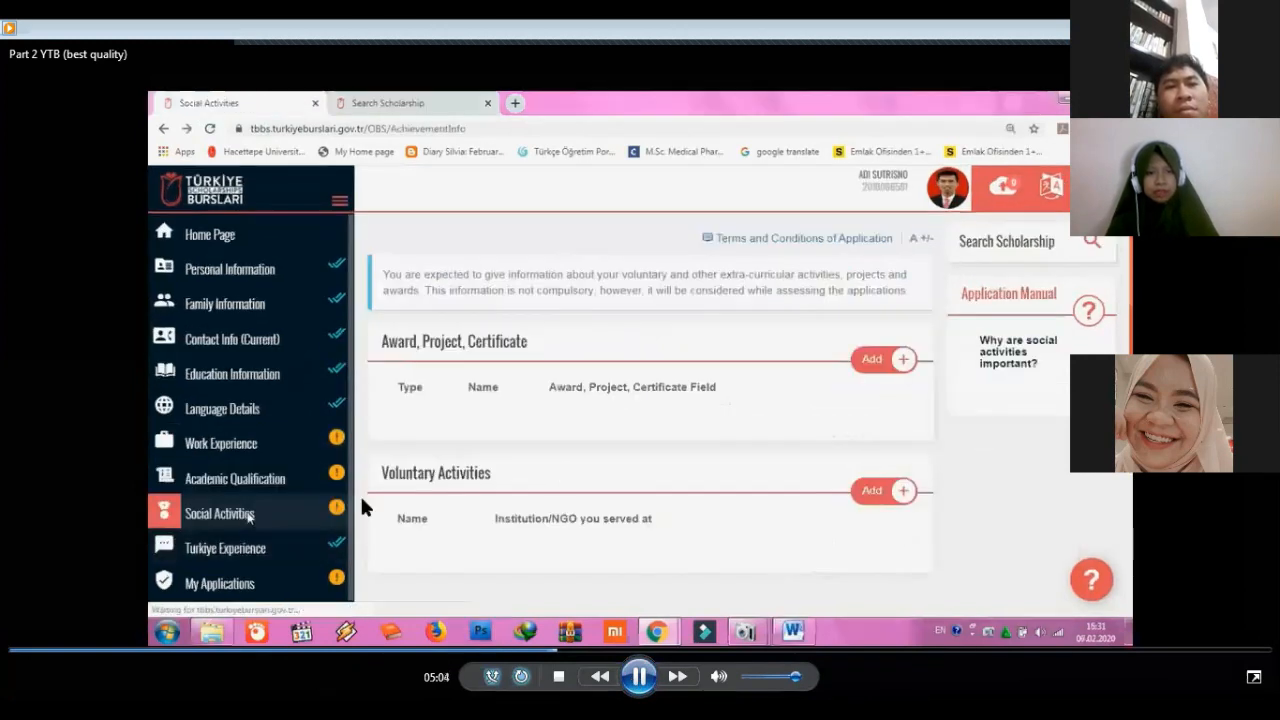
Pause on the Social Activities page at 05:07, and play through the award form to another pause at 05:48.
left_click(641, 678)
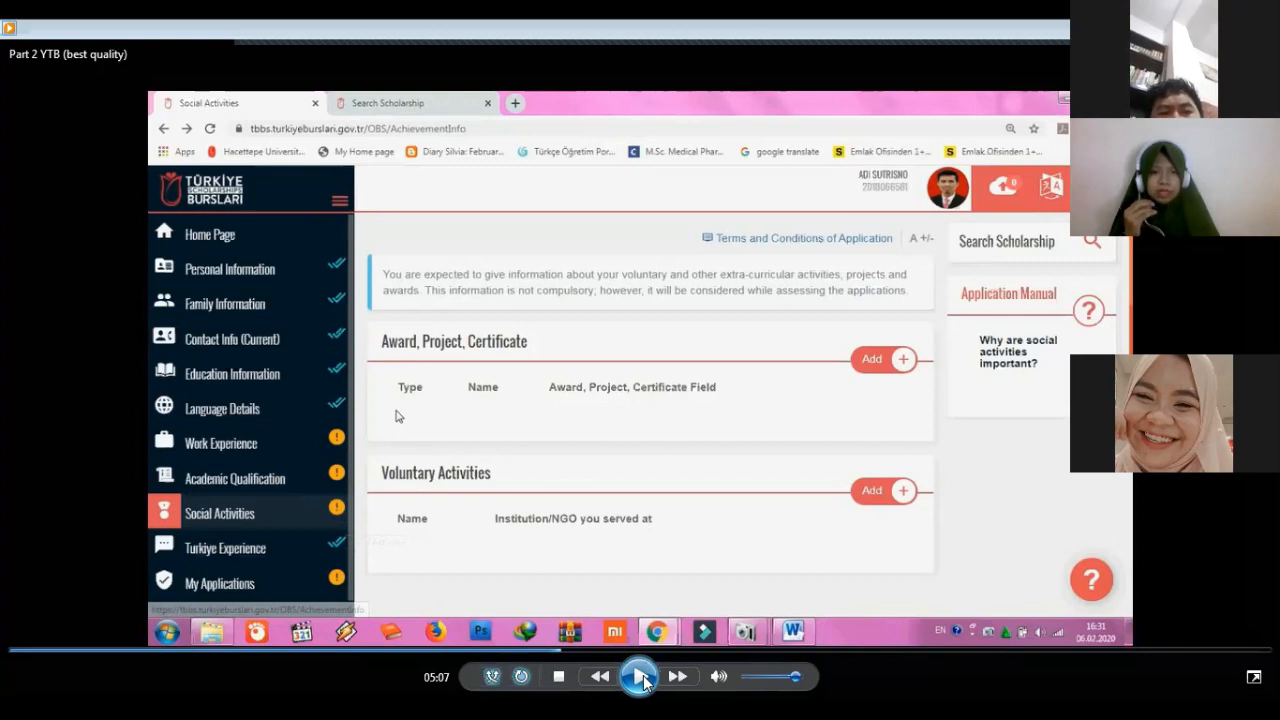
left_click(640, 677)
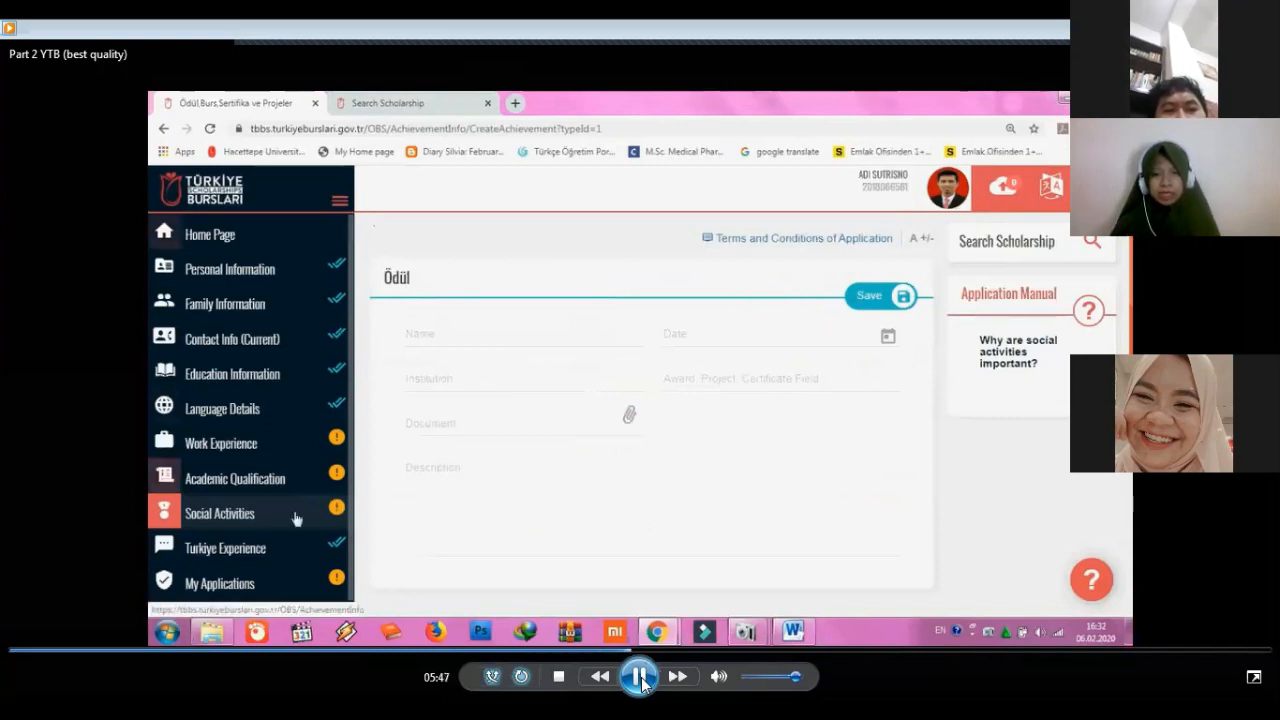
left_click(641, 678)
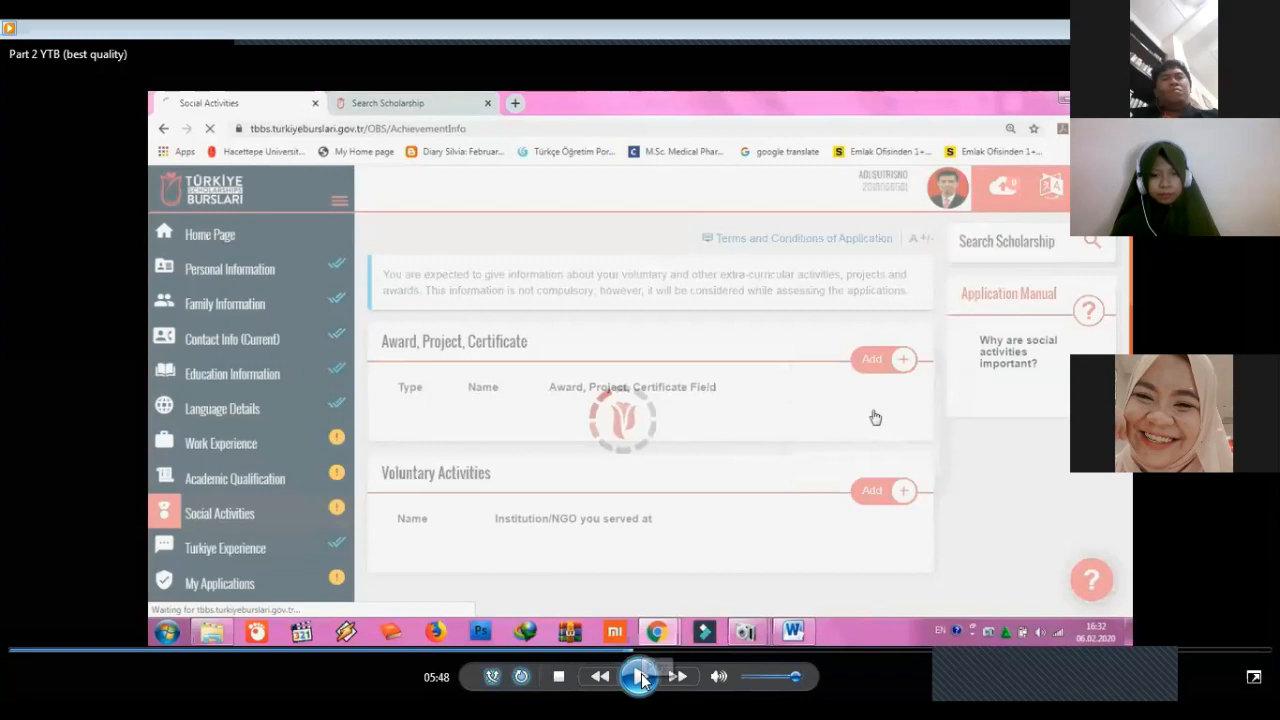
Play on to the Voluntary Activities section of the Social Activities page, pausing at 06:46 and again at 06:48.
left_click(641, 679)
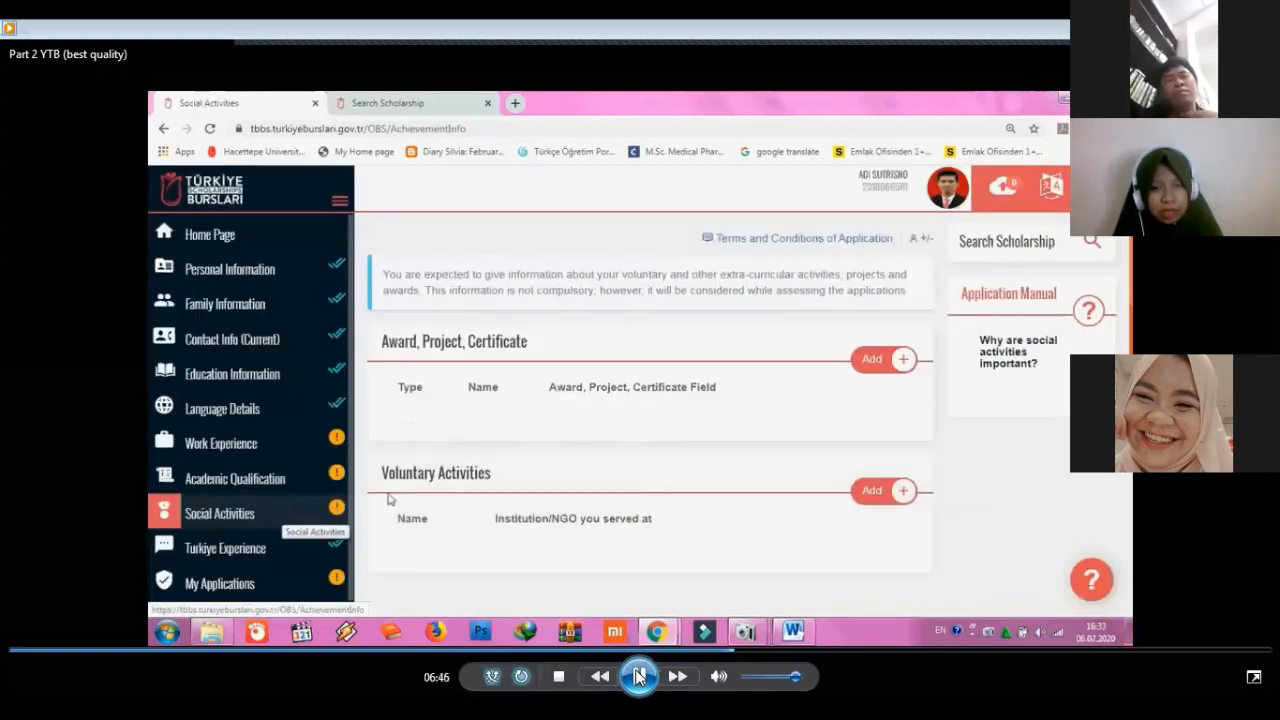
left_click(638, 676)
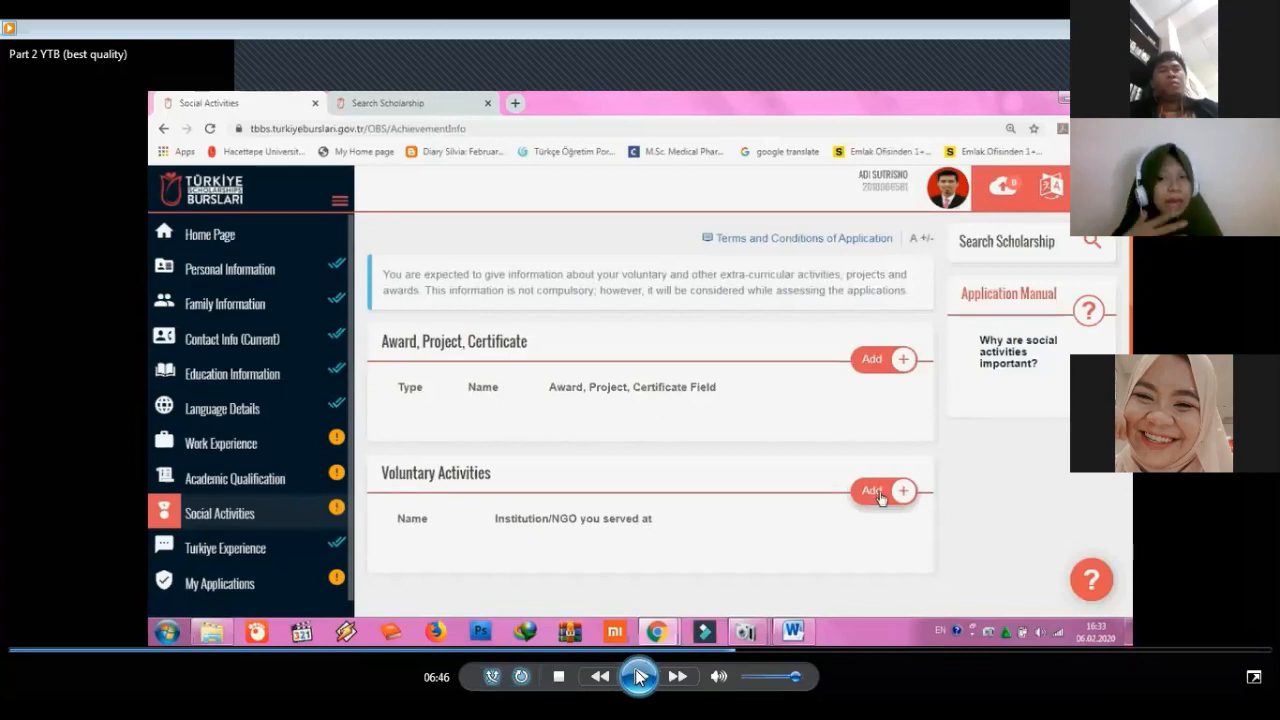
left_click(638, 678)
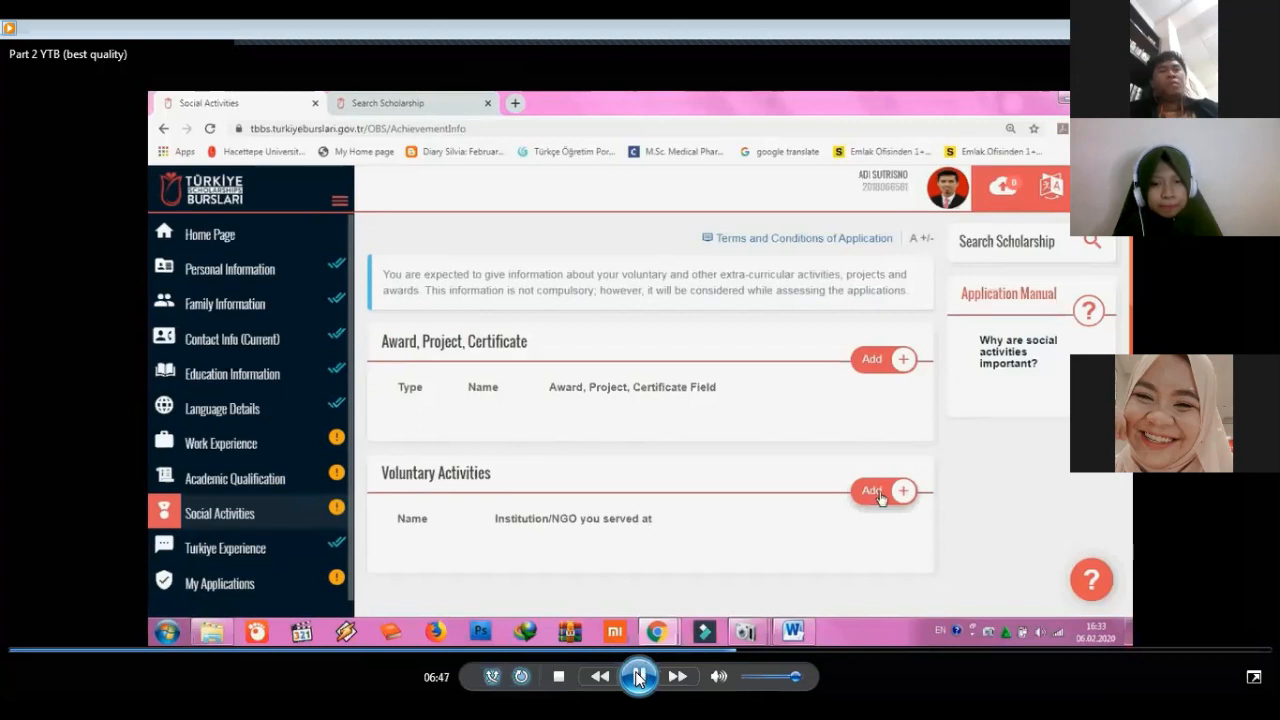
left_click(639, 678)
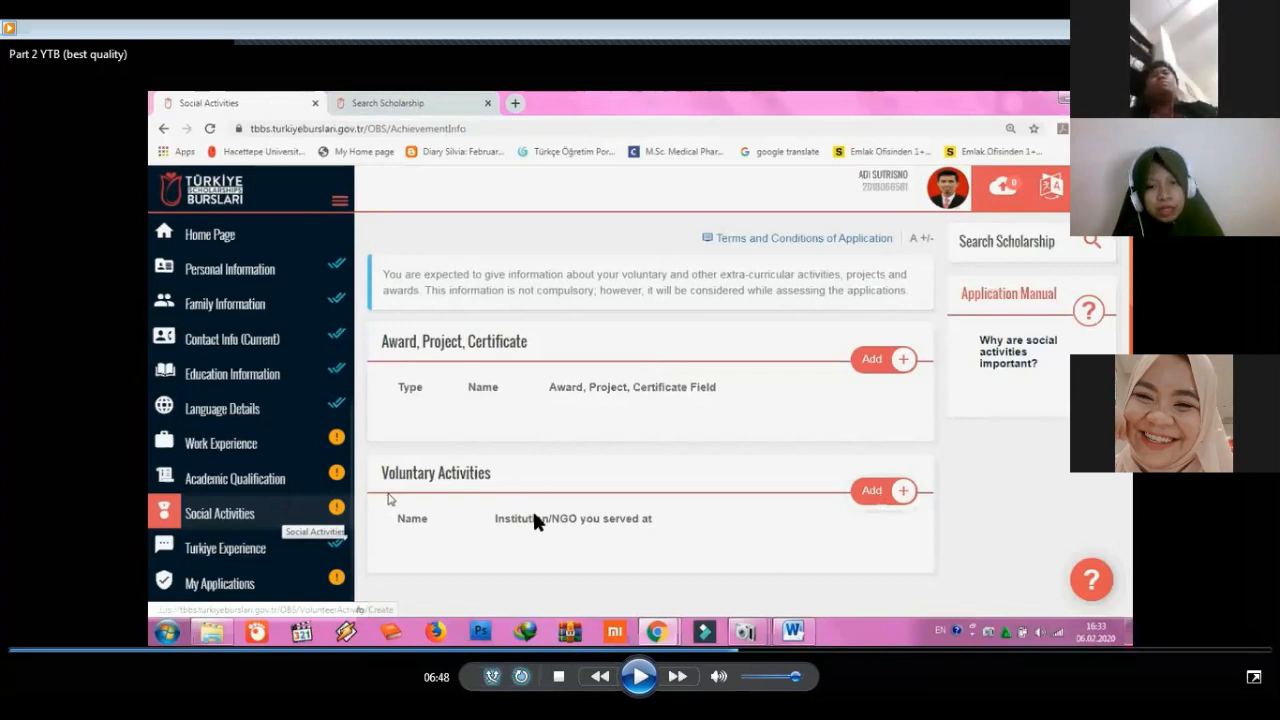
Play into the Voluntary Activities form, pause at 06:50, and continue to a pause on the Social Activities page at 07:03.
left_click(639, 676)
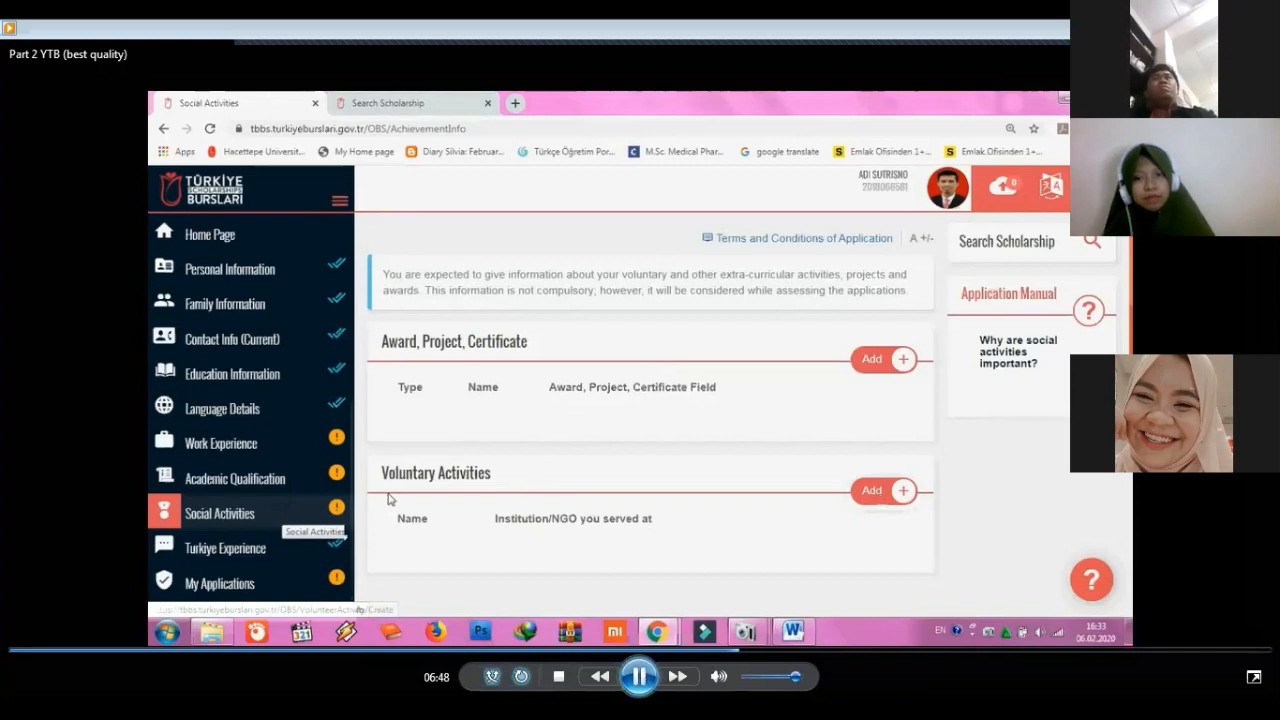
left_click(610, 415)
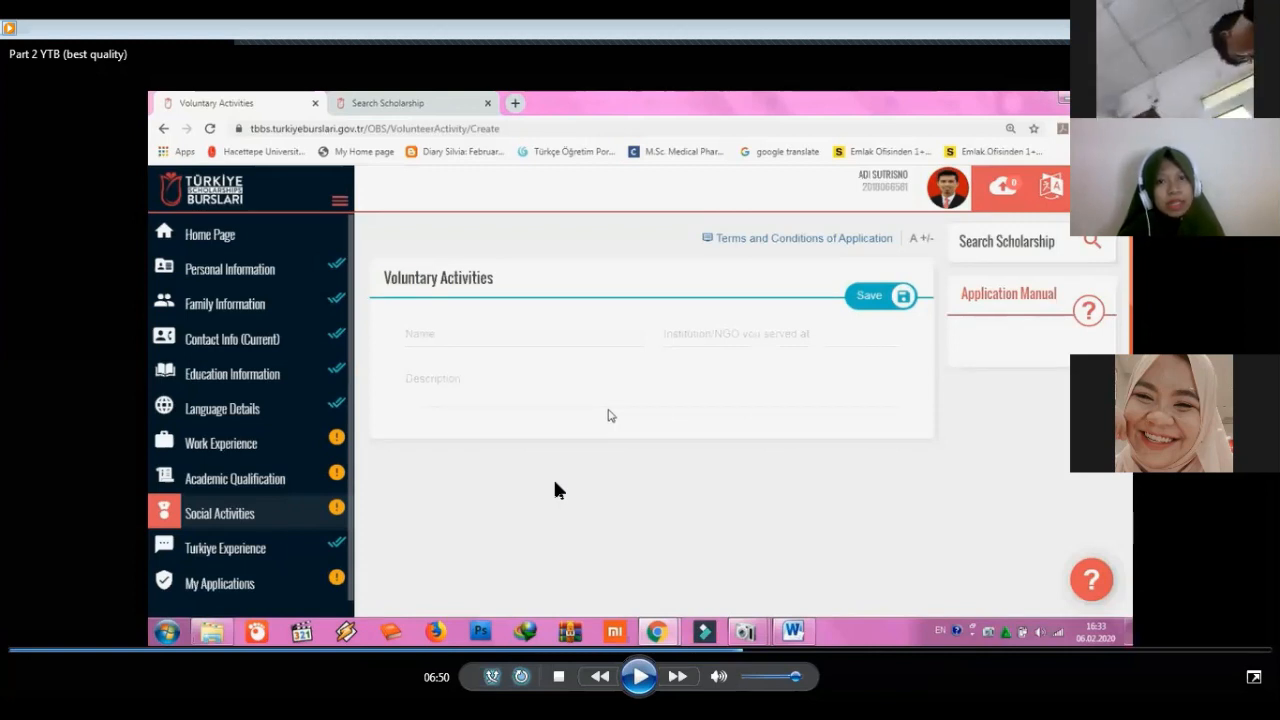
key("space")
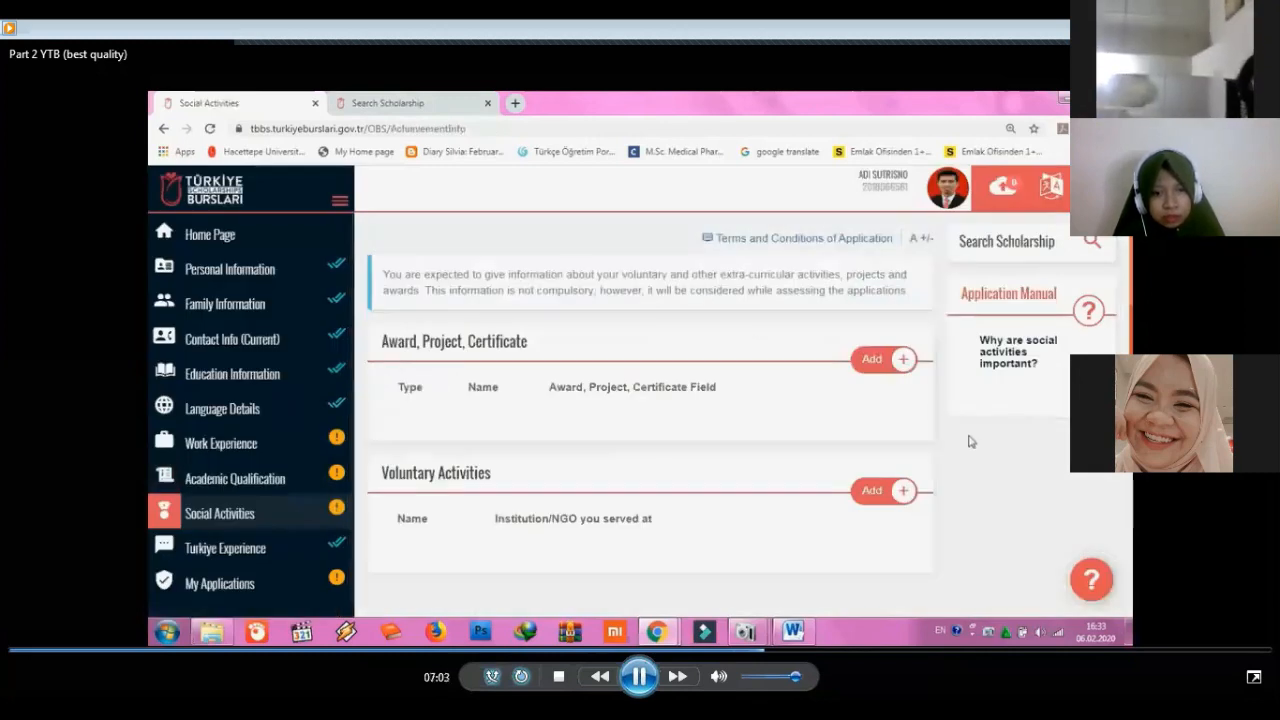
key("space")
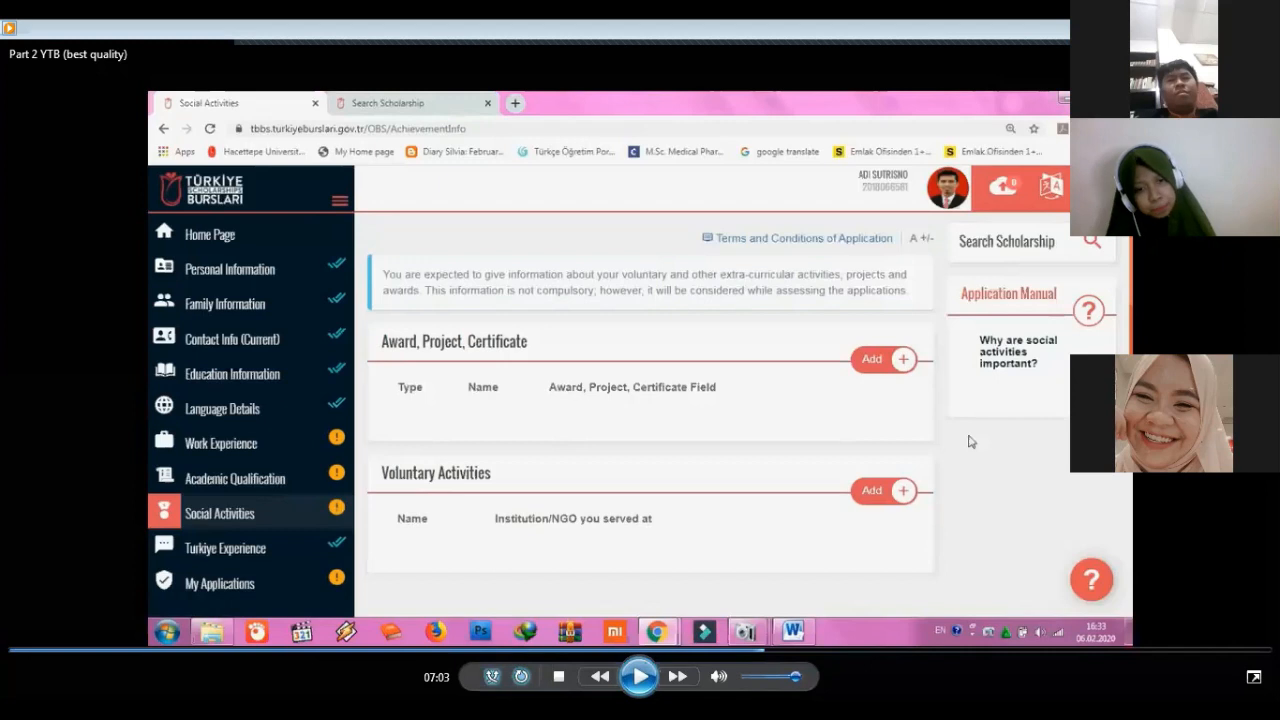
Skip ahead to the filled-in list of awards and certificates, pause at 07:19, and resume playback.
key("space")
left_click(777, 650)
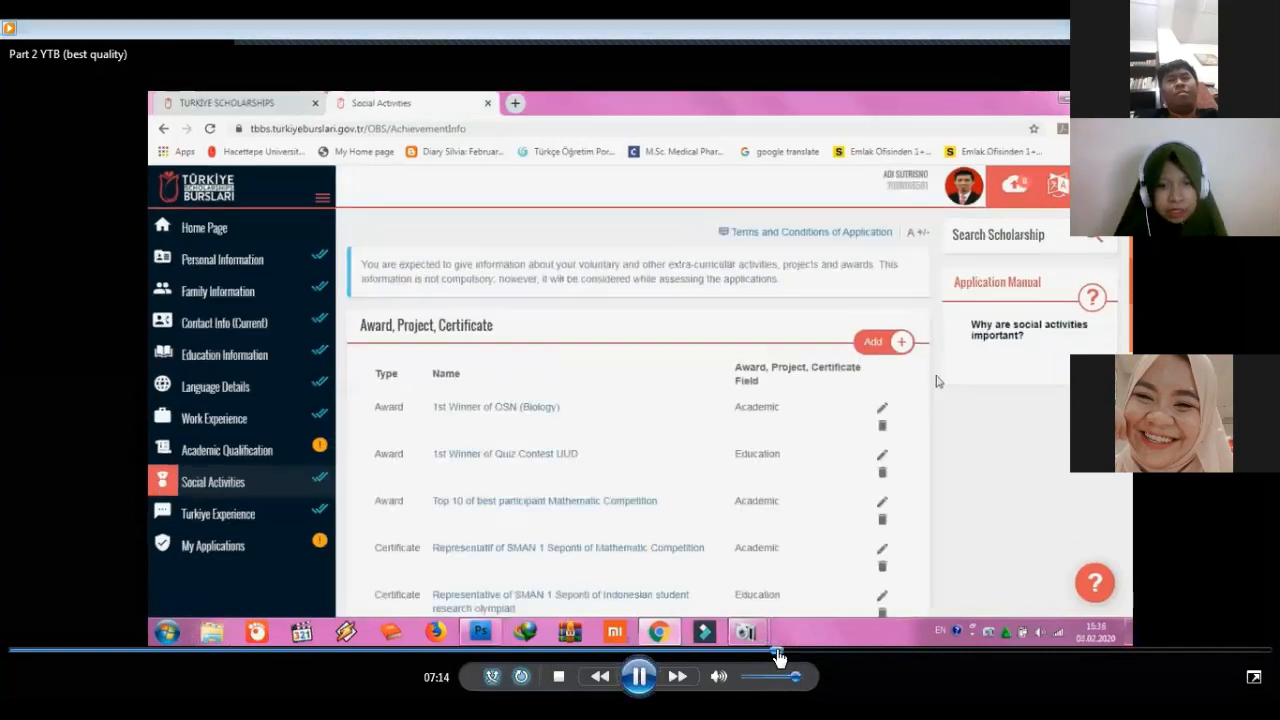
left_click(640, 678)
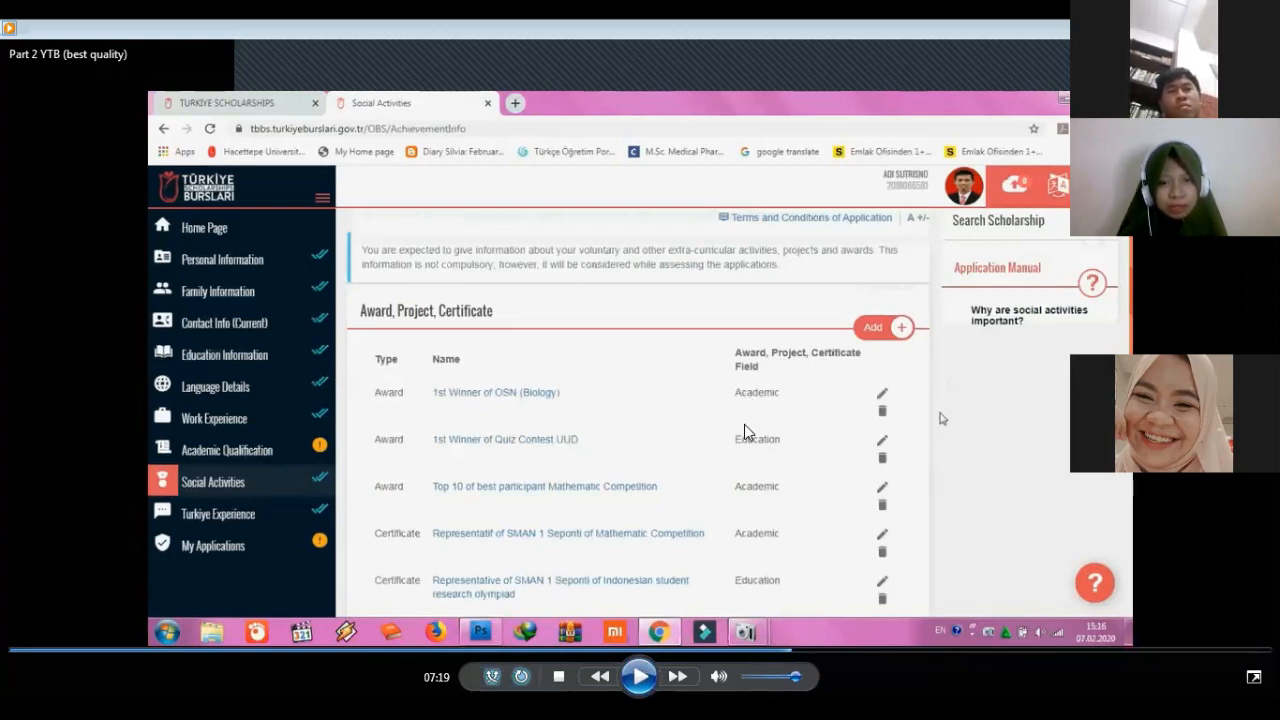
left_click(640, 677)
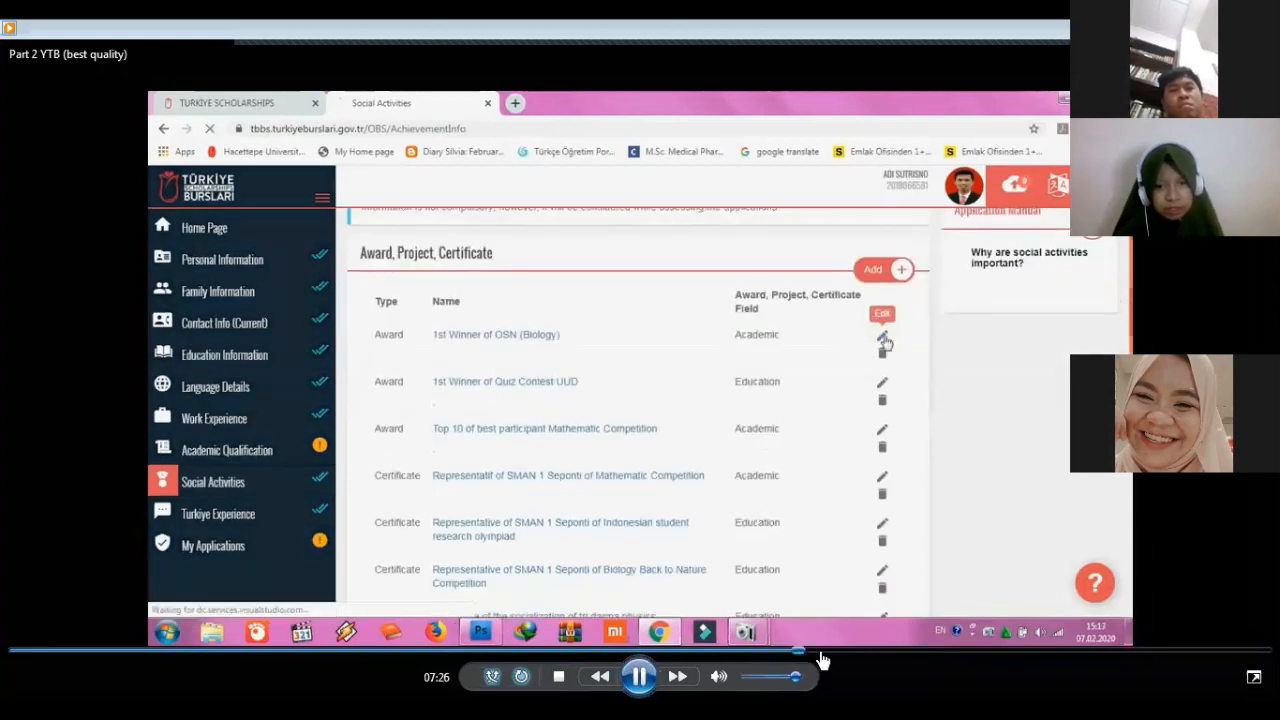
Skip ahead to the Turkiye Experience page at about 09:15, pause at 09:18, and resume playback.
left_click(995, 651)
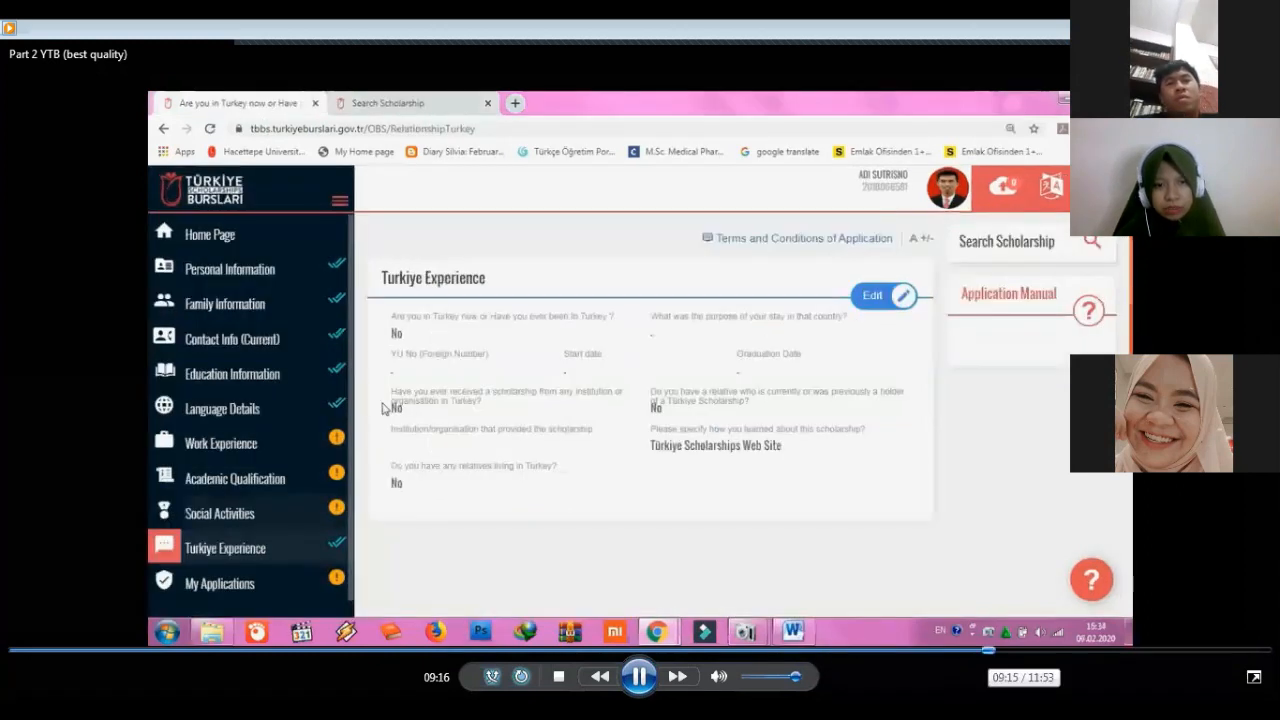
key("space")
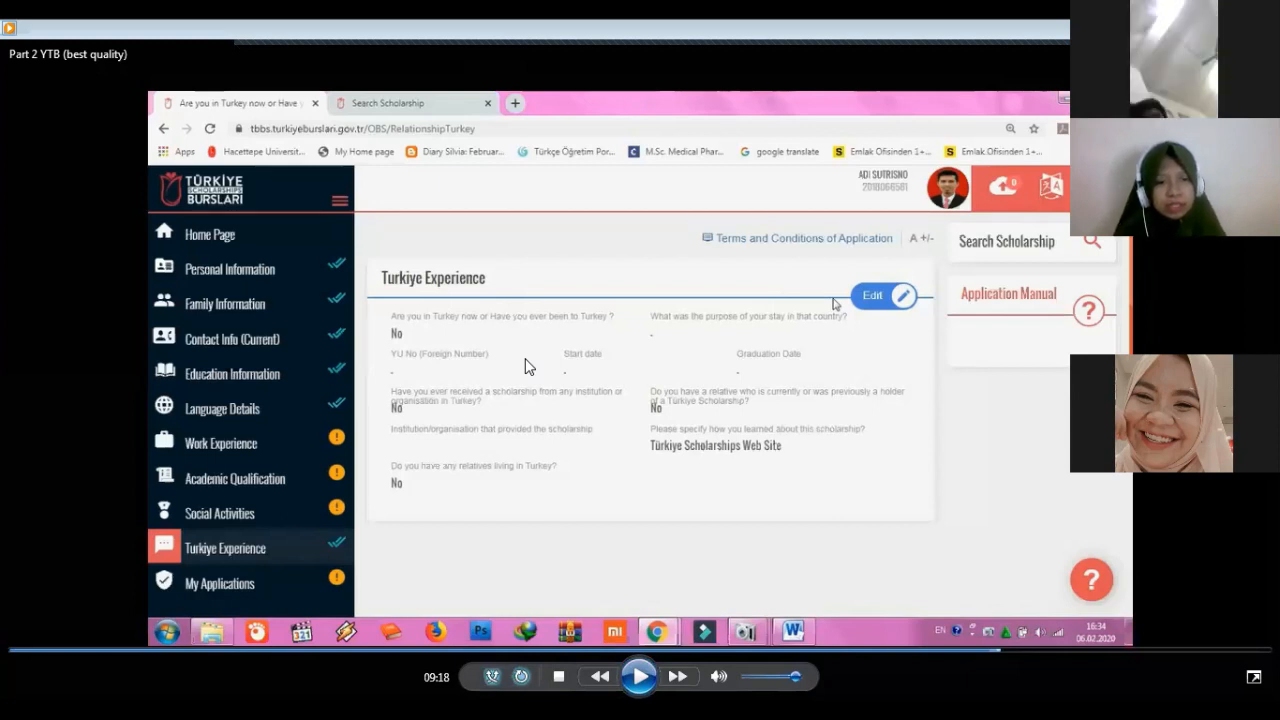
left_click(641, 677)
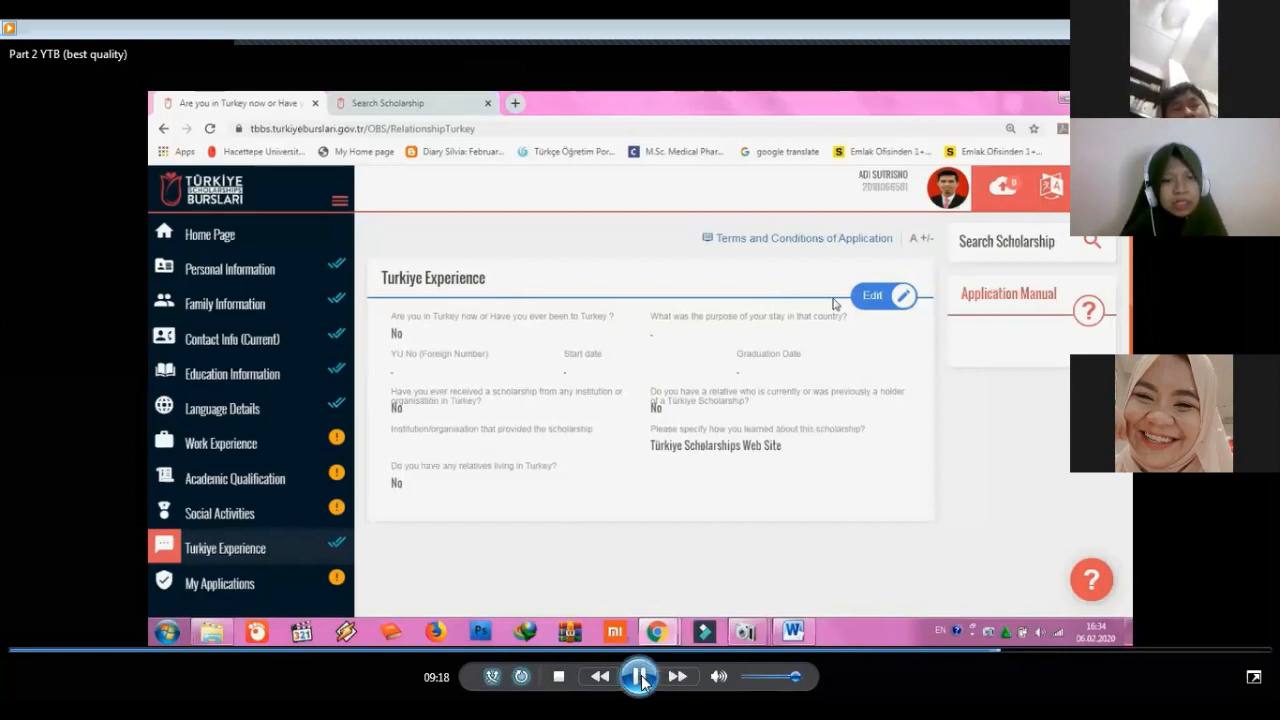